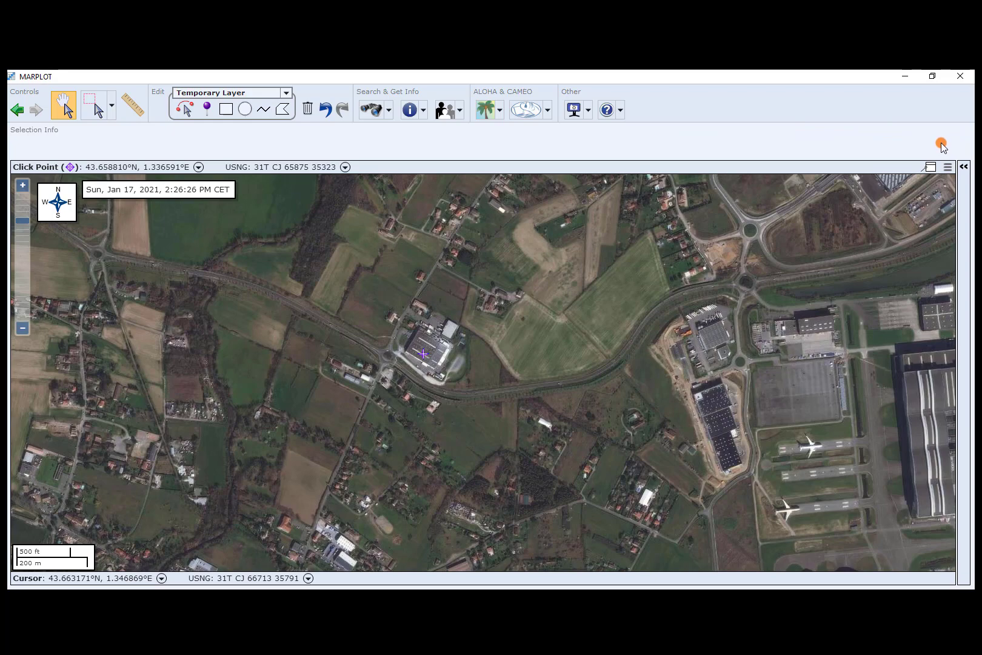
Show the map contents pane, check the Legends and Map Extras lists, and toggle the Date and Time box off and on again.
{"action": "left_click", "coordinate": [964, 169]}
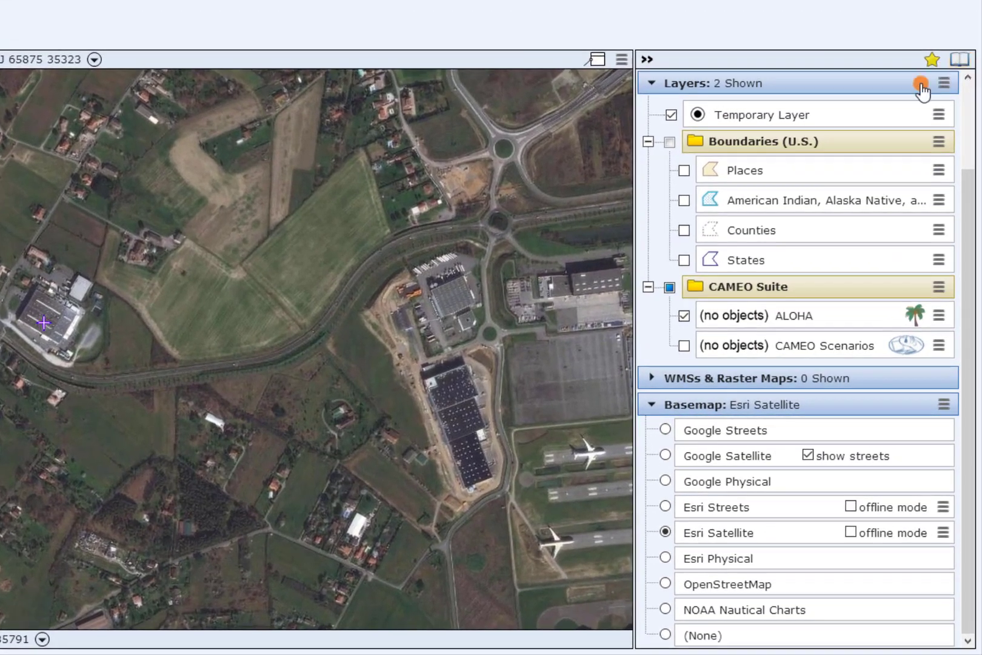
{"action": "scroll", "coordinate": [964, 267], "scroll_direction": "up", "scroll_amount": 3}
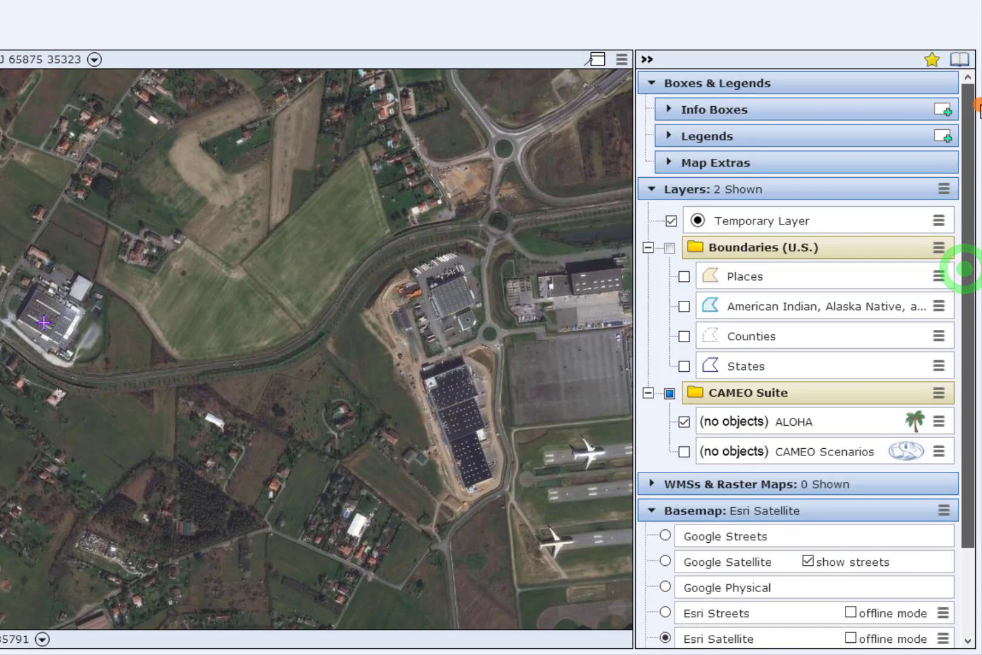
{"action": "left_click", "coordinate": [664, 137]}
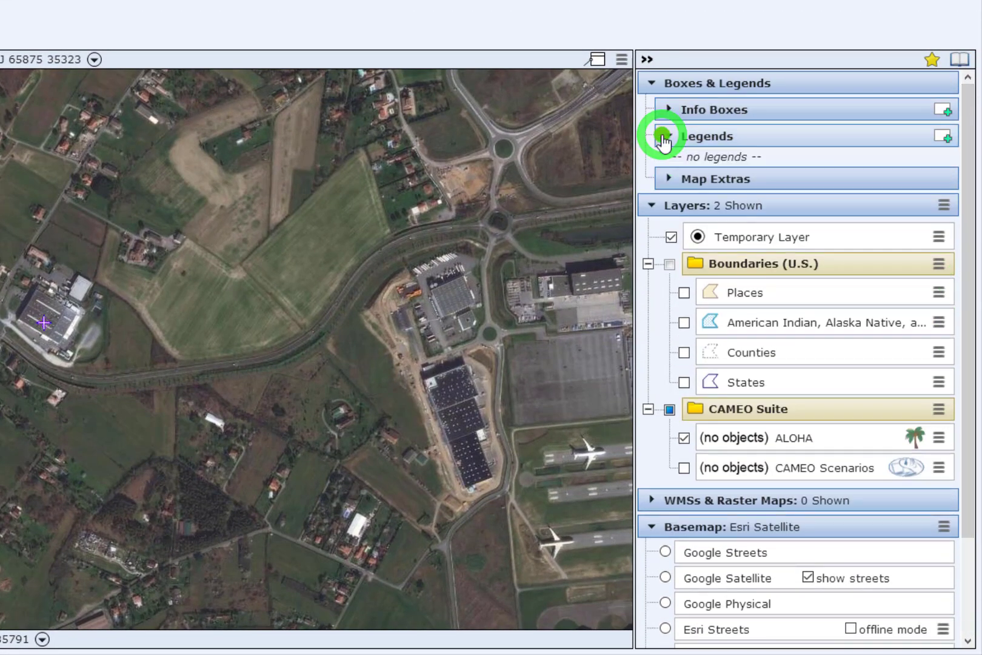
{"action": "left_click", "coordinate": [664, 137]}
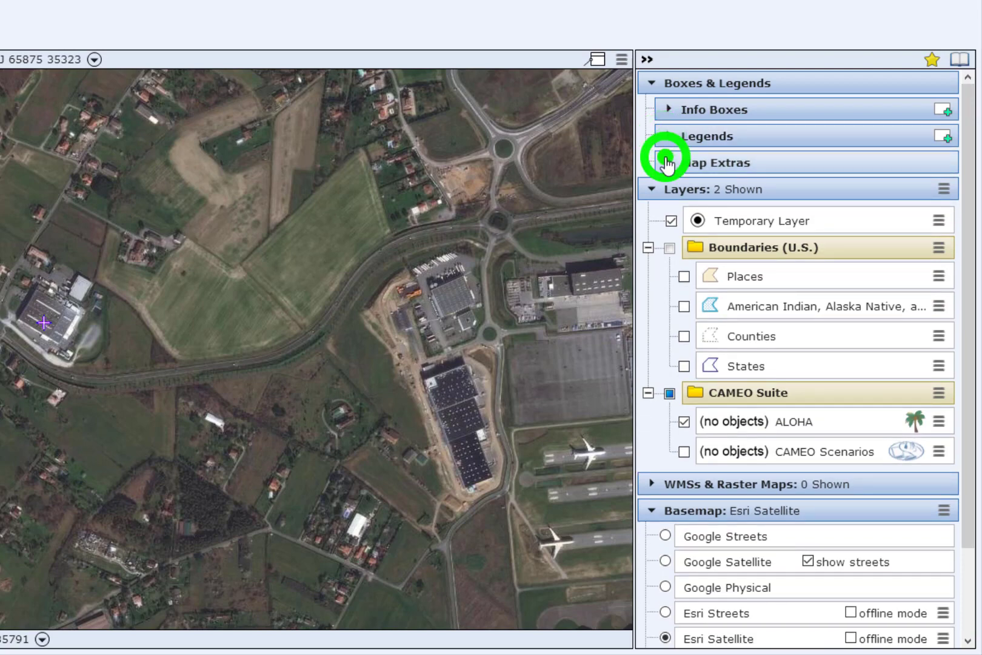
{"action": "left_click", "coordinate": [664, 157]}
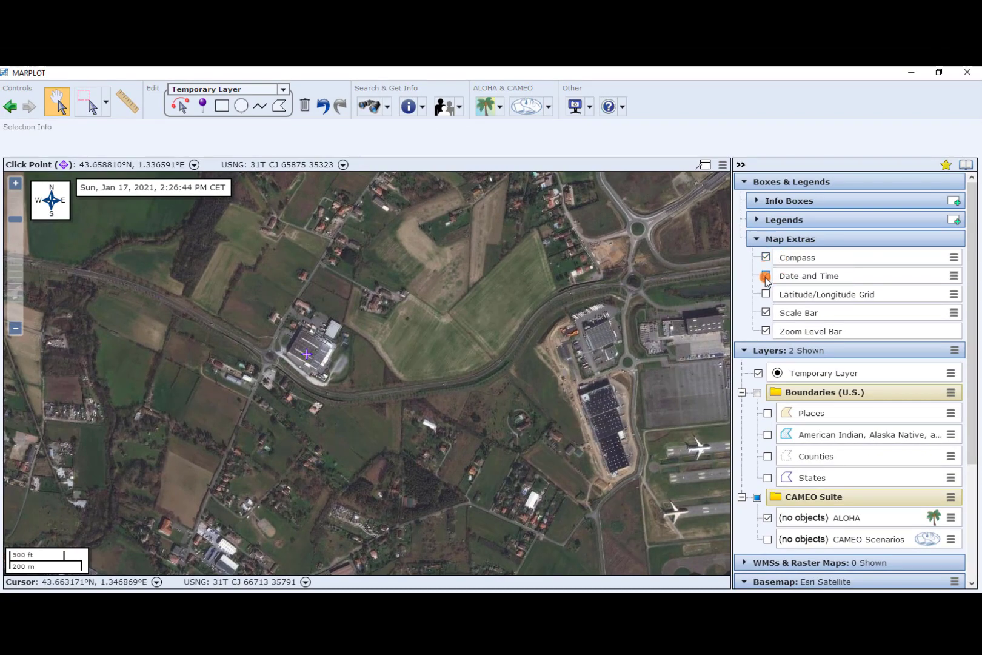
{"action": "left_click", "coordinate": [765, 276]}
{"action": "left_click", "coordinate": [765, 276]}
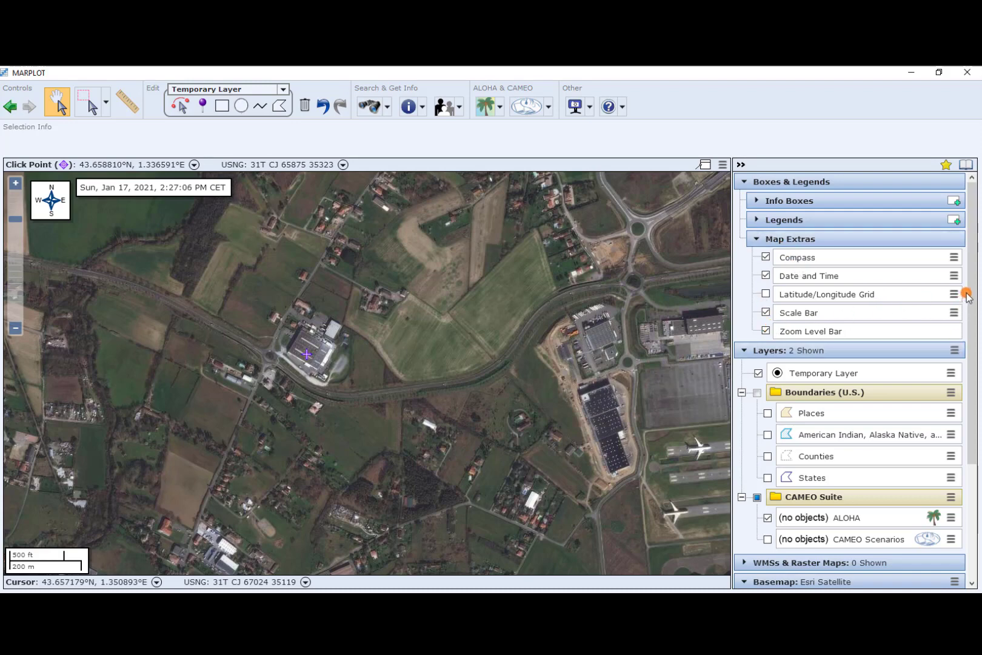
Preview the Google Streets, Google Satellite and Esri Streets basemaps, return to Esri Satellite, and hide the map contents pane.
{"action": "left_click_drag", "start_coordinate": [972, 291], "coordinate": [975, 420]}
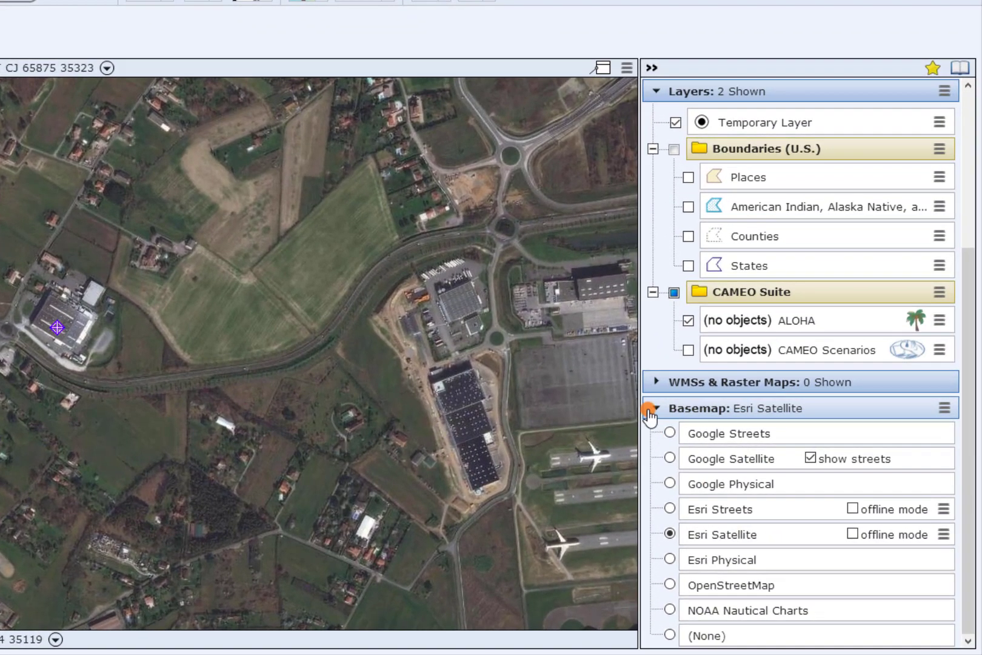
{"action": "left_click", "coordinate": [685, 409]}
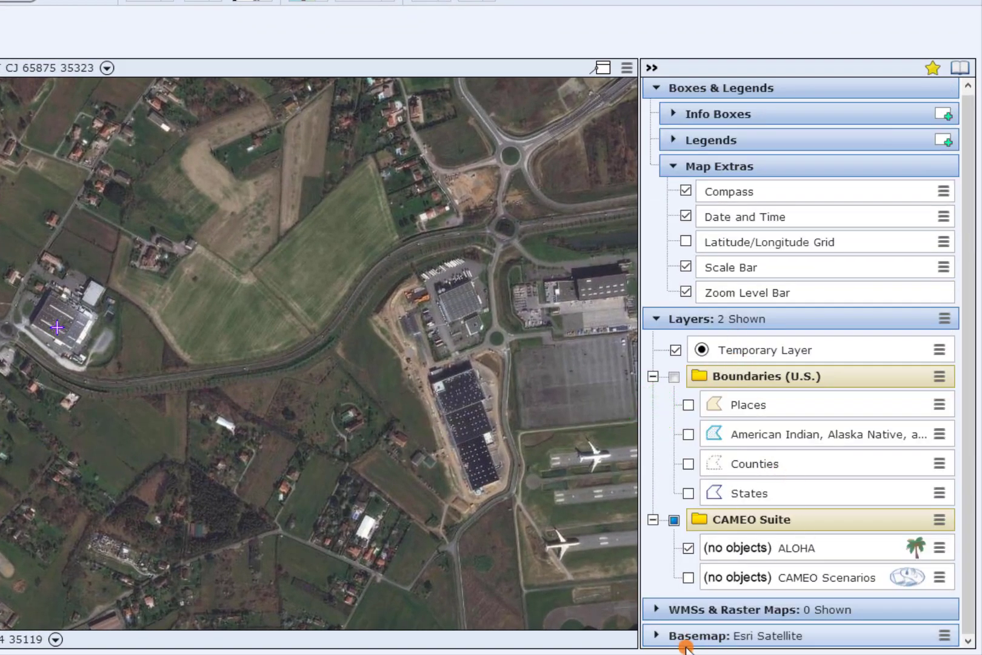
{"action": "left_click", "coordinate": [656, 637]}
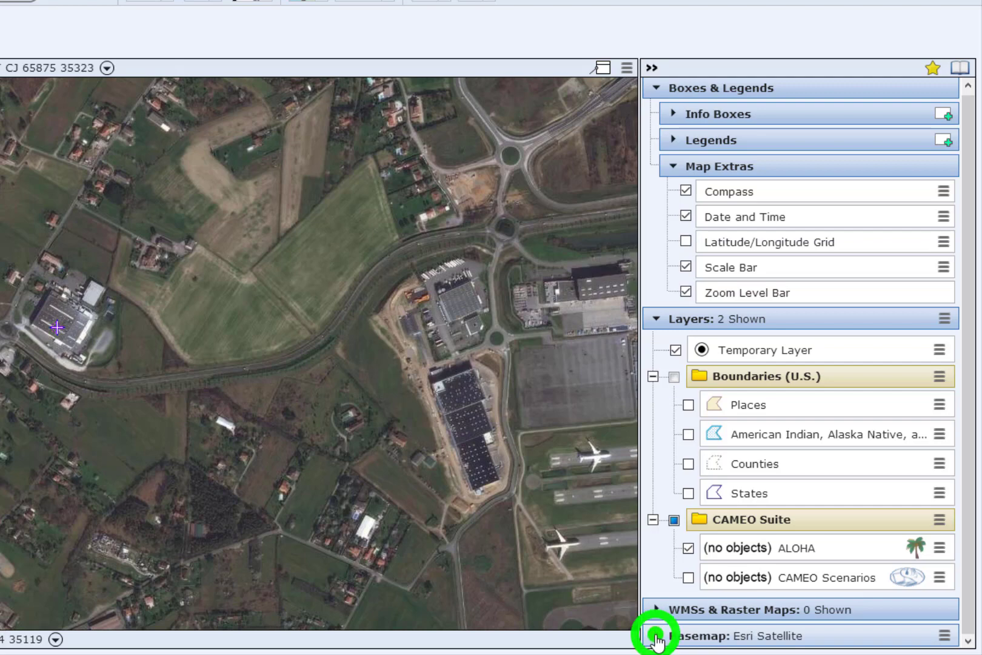
{"action": "left_click_drag", "start_coordinate": [969, 327], "coordinate": [969, 330]}
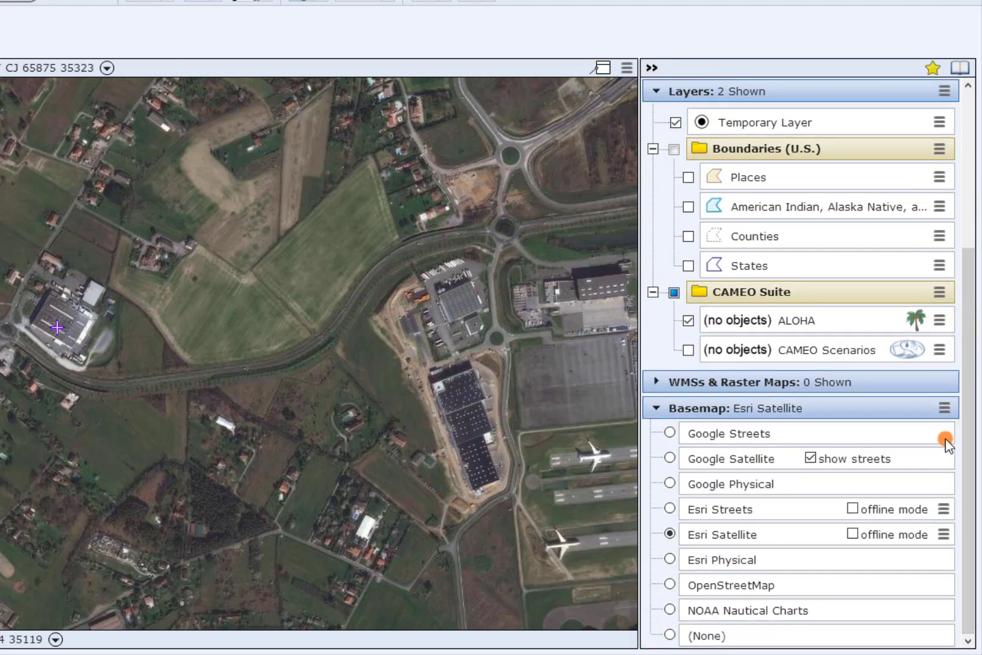
{"action": "left_click", "coordinate": [669, 433]}
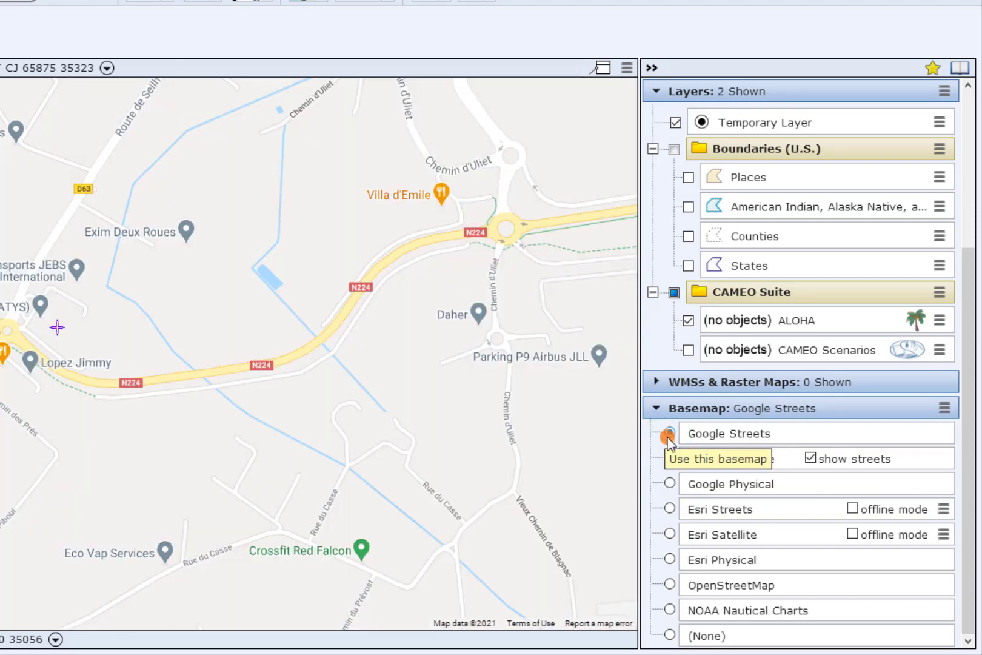
{"action": "left_click", "coordinate": [671, 459]}
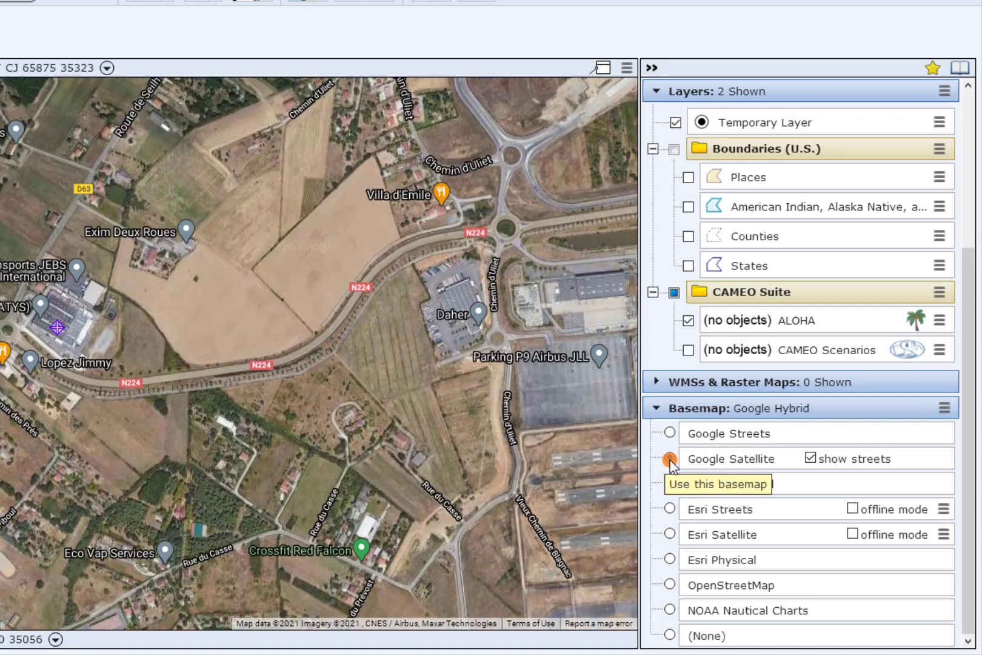
{"action": "left_click", "coordinate": [670, 508]}
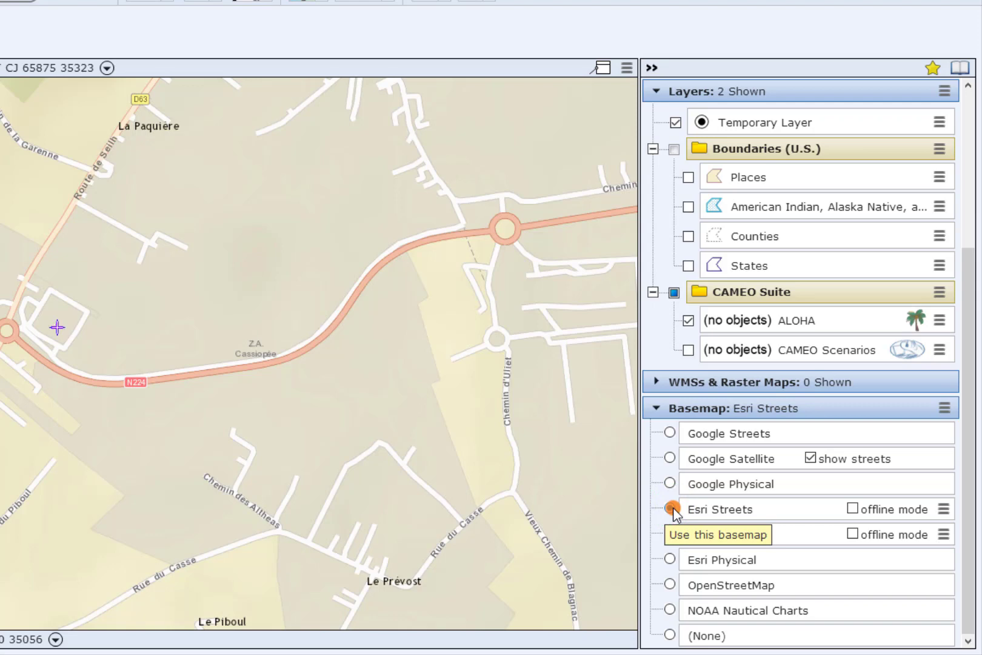
{"action": "left_click", "coordinate": [670, 534]}
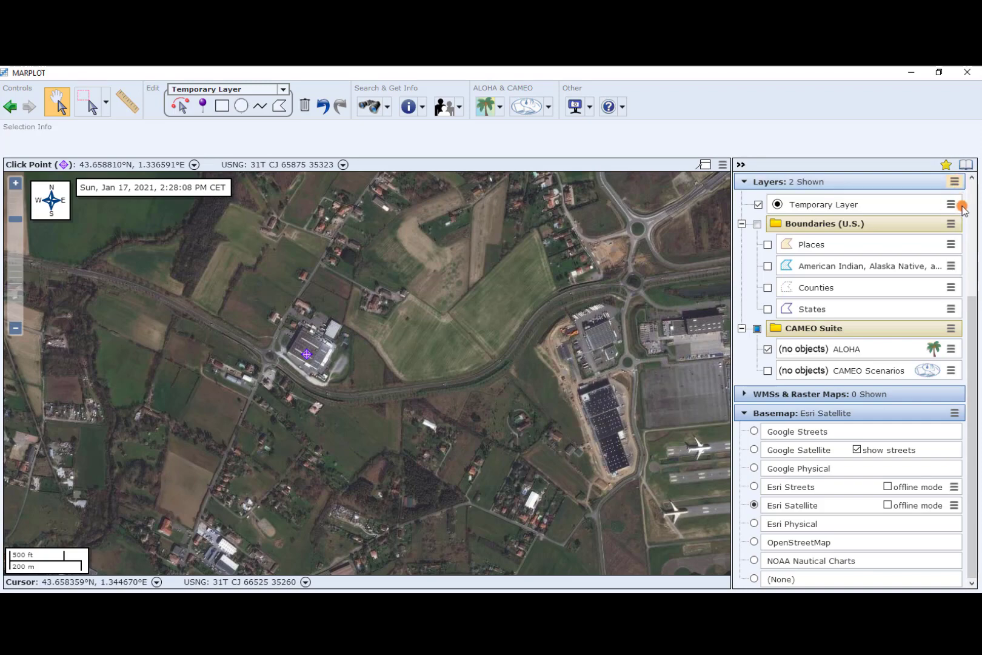
{"action": "left_click", "coordinate": [741, 164]}
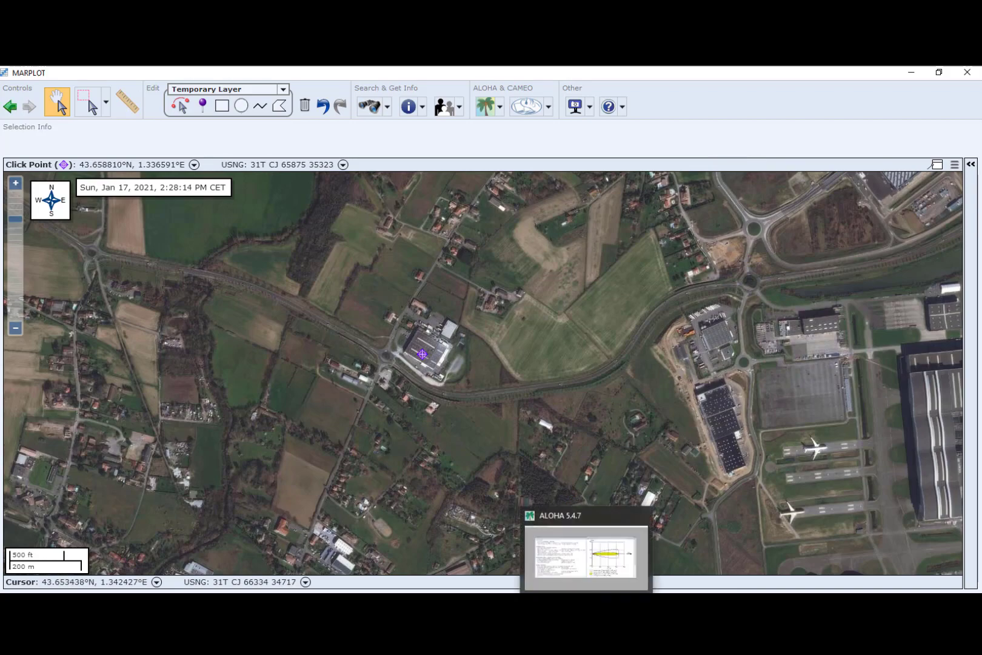
Switch to ALOHA to view the hydrogen sulfide toxic threat zone, and return to MARPLOT.
{"action": "left_click", "coordinate": [586, 604]}
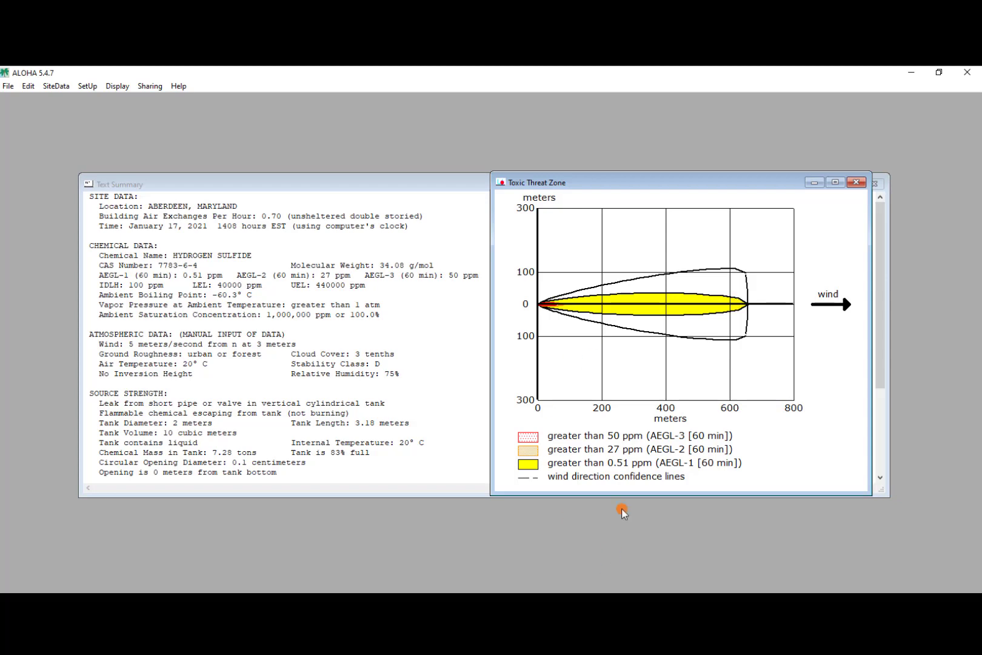
{"action": "mouse_move", "coordinate": [587, 602]}
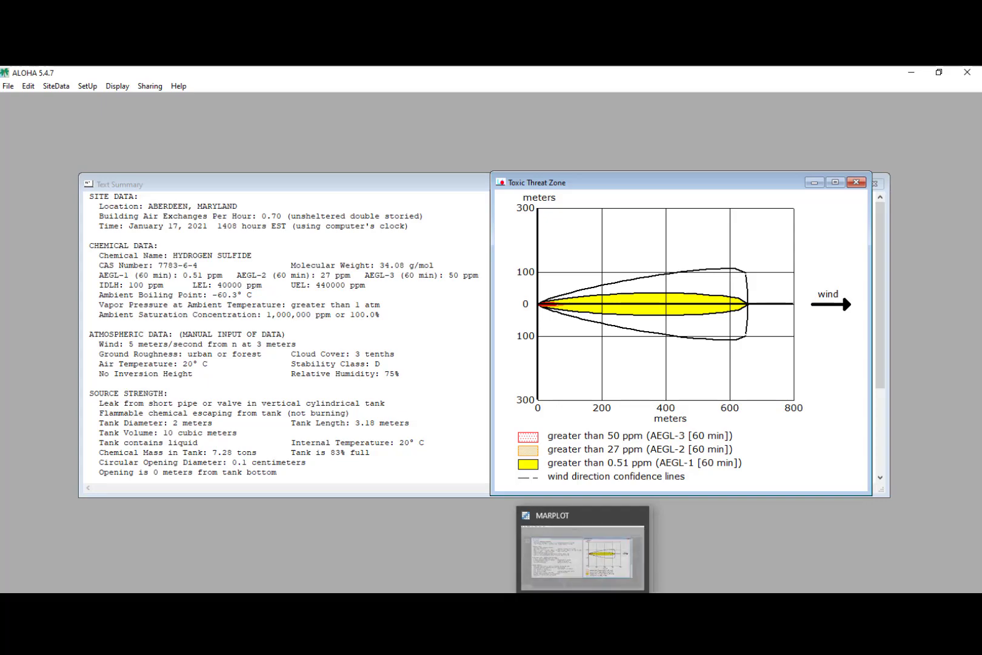
{"action": "left_click", "coordinate": [562, 598]}
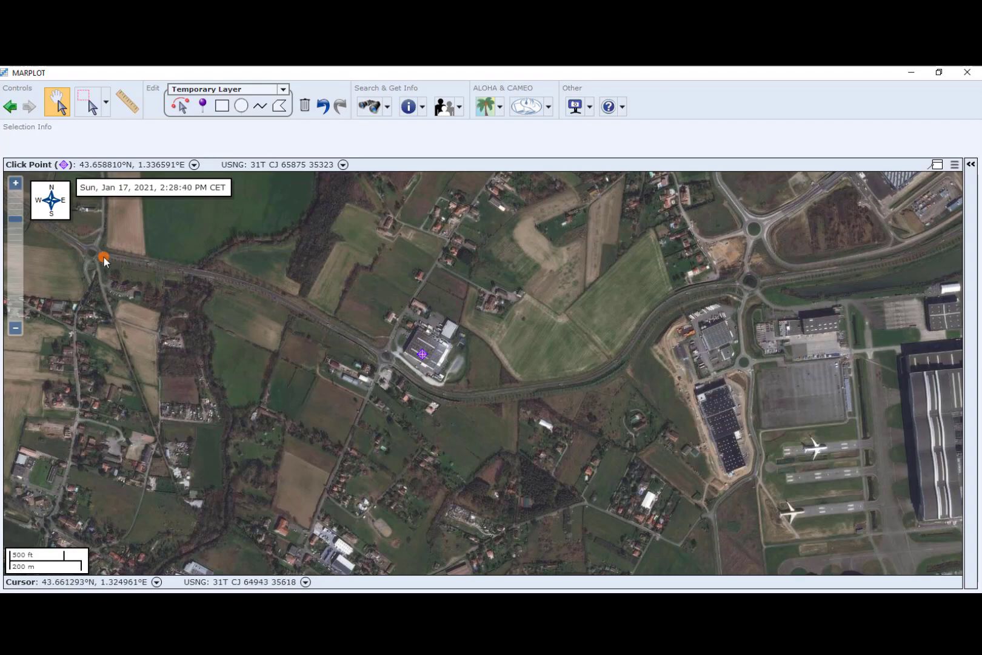
Mark the large building east of the central roundabout at 43.658809°N, 1.336870°E and set it as the ALOHA source point.
{"action": "left_click", "coordinate": [99, 255]}
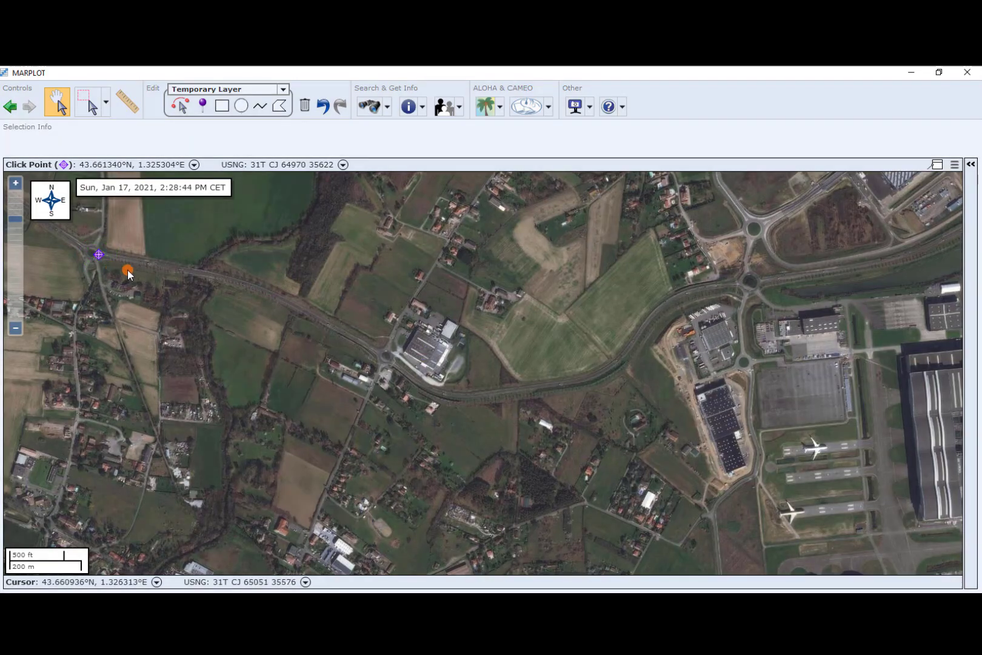
{"action": "left_click", "coordinate": [430, 355]}
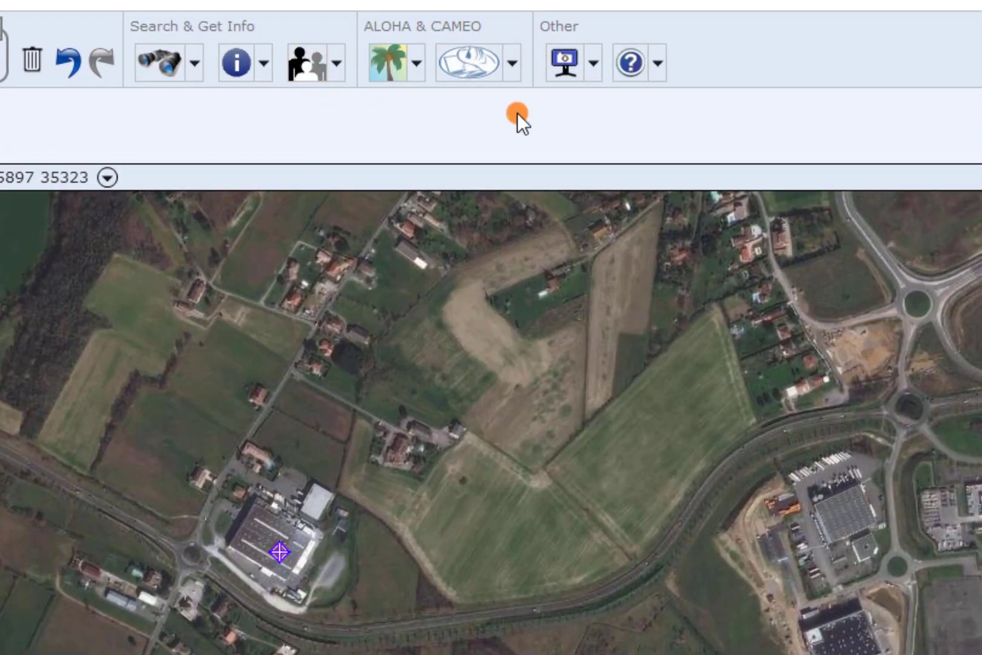
{"action": "left_click", "coordinate": [418, 68]}
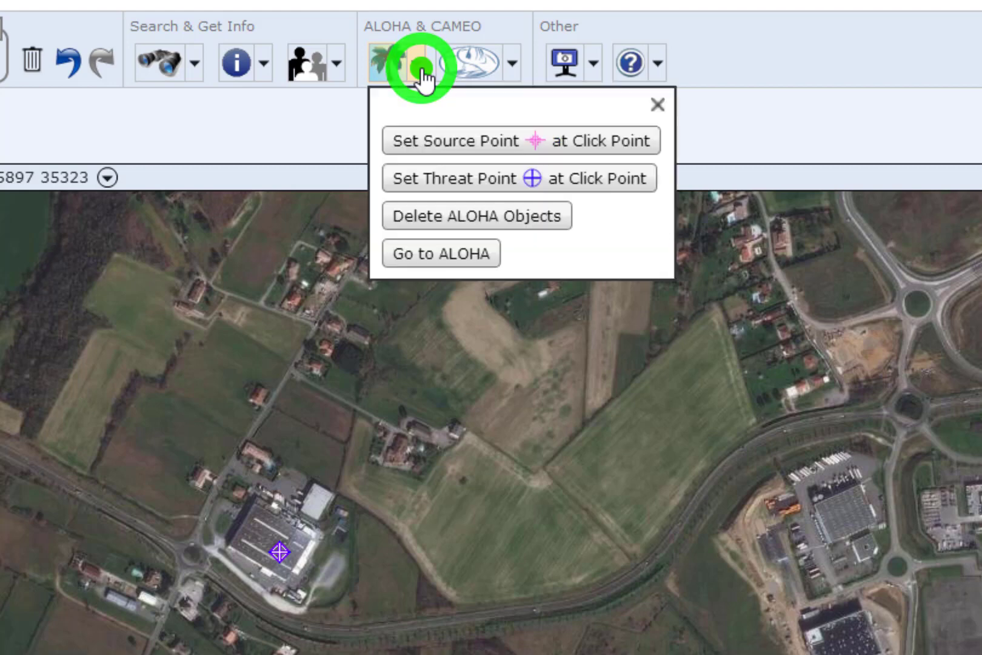
{"action": "left_click", "coordinate": [636, 157]}
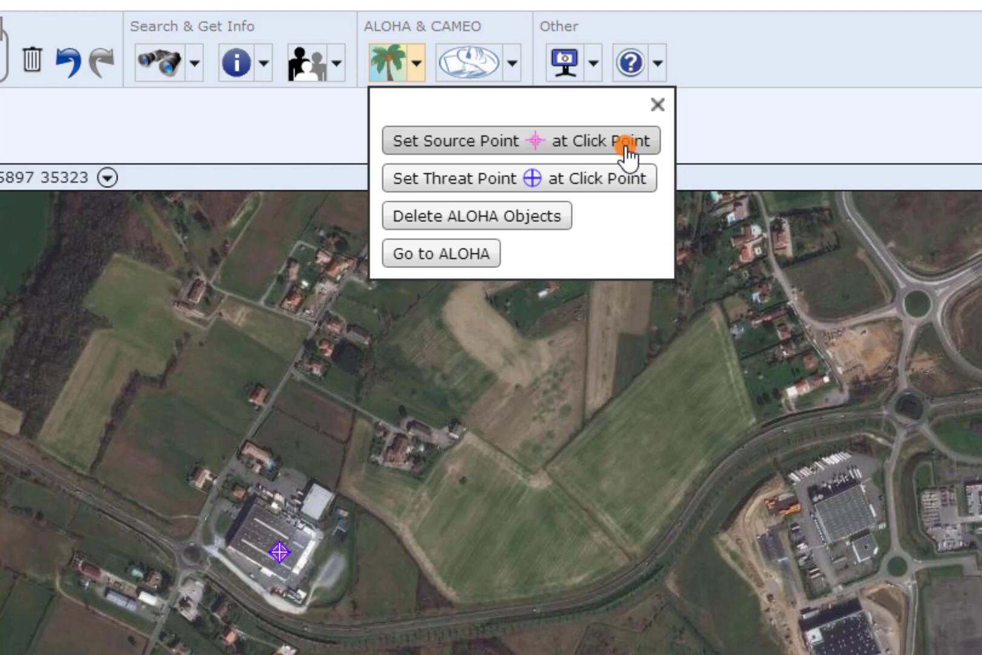
{"action": "left_click", "coordinate": [630, 154]}
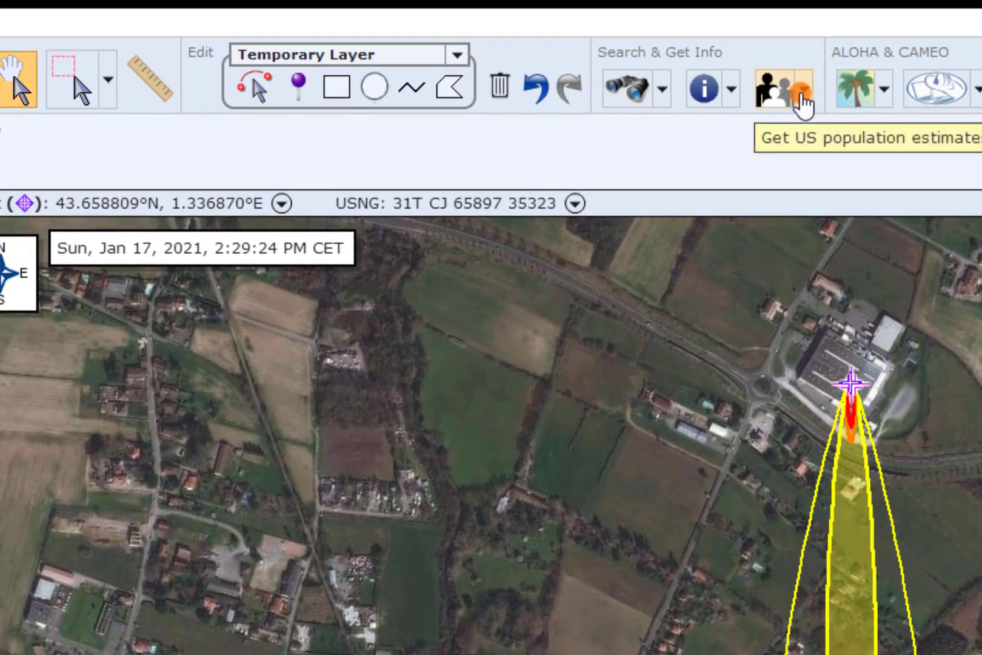
Review the available options for US population estimates, location and object search, screenshots, and ALOHA points.
{"action": "left_click", "coordinate": [802, 95]}
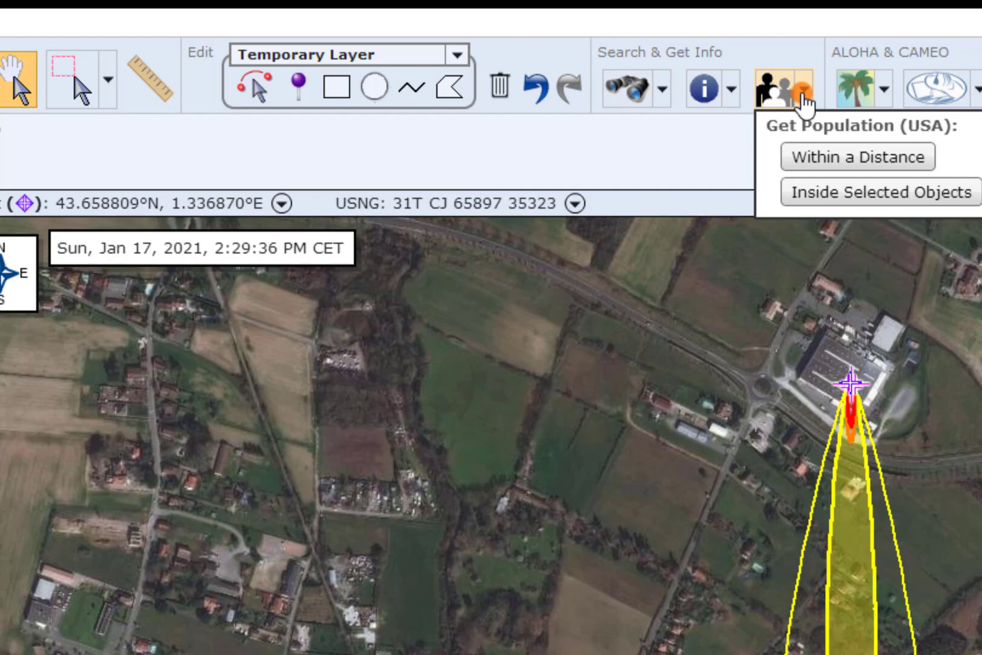
{"action": "left_click", "coordinate": [804, 102]}
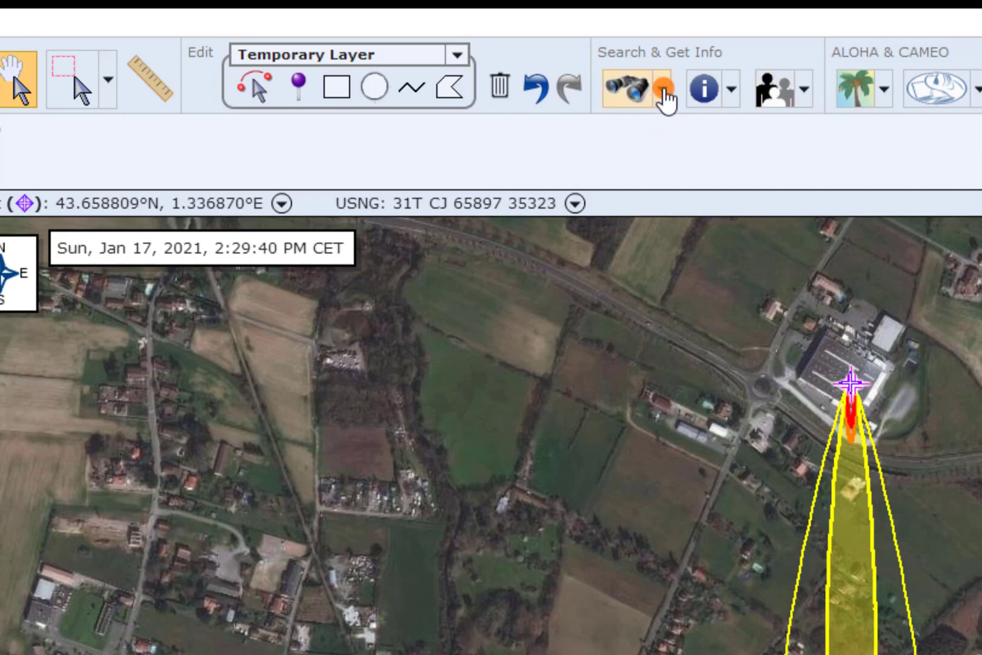
{"action": "left_click", "coordinate": [664, 92]}
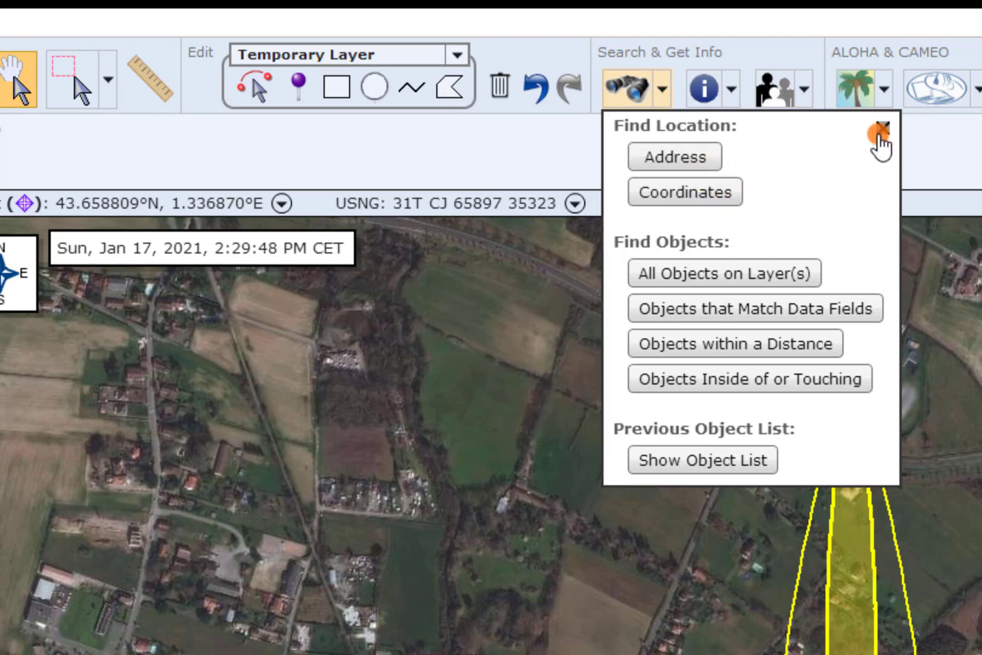
{"action": "left_click", "coordinate": [885, 135]}
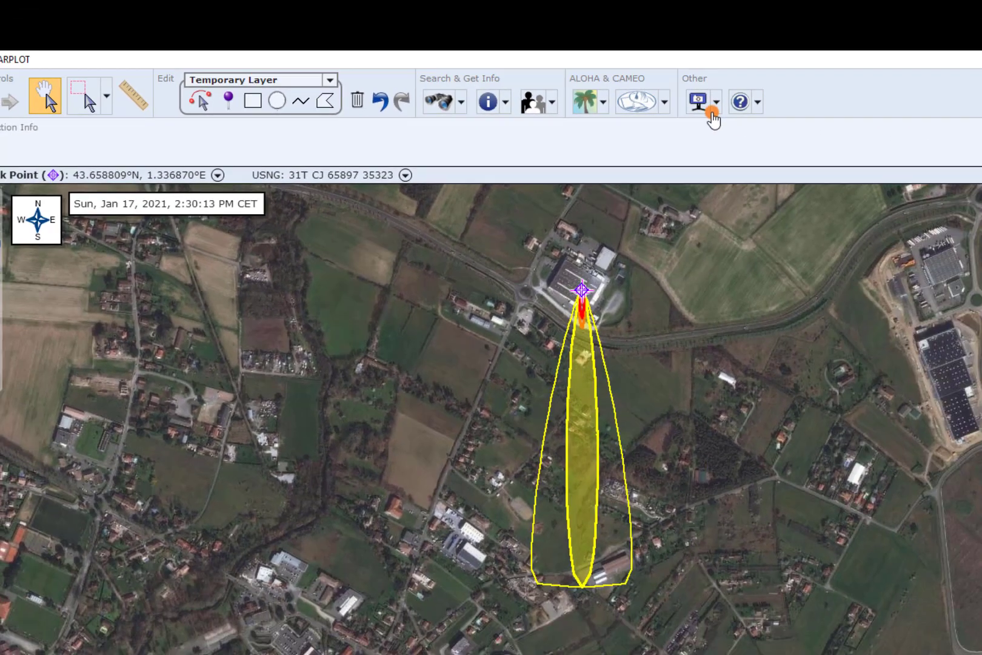
{"action": "left_click", "coordinate": [981, 97]}
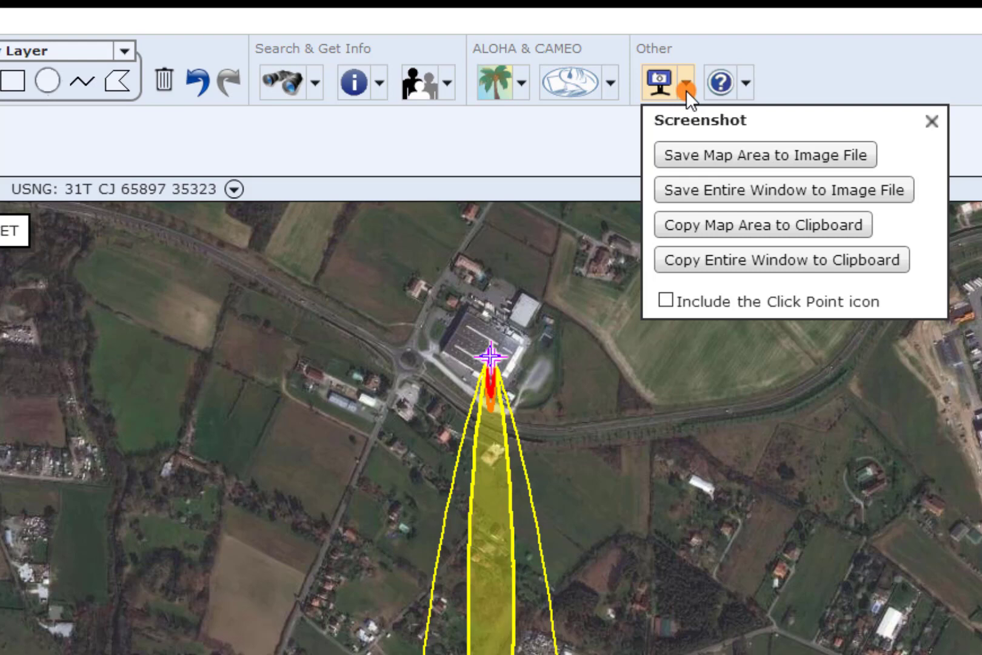
{"action": "left_click", "coordinate": [686, 90]}
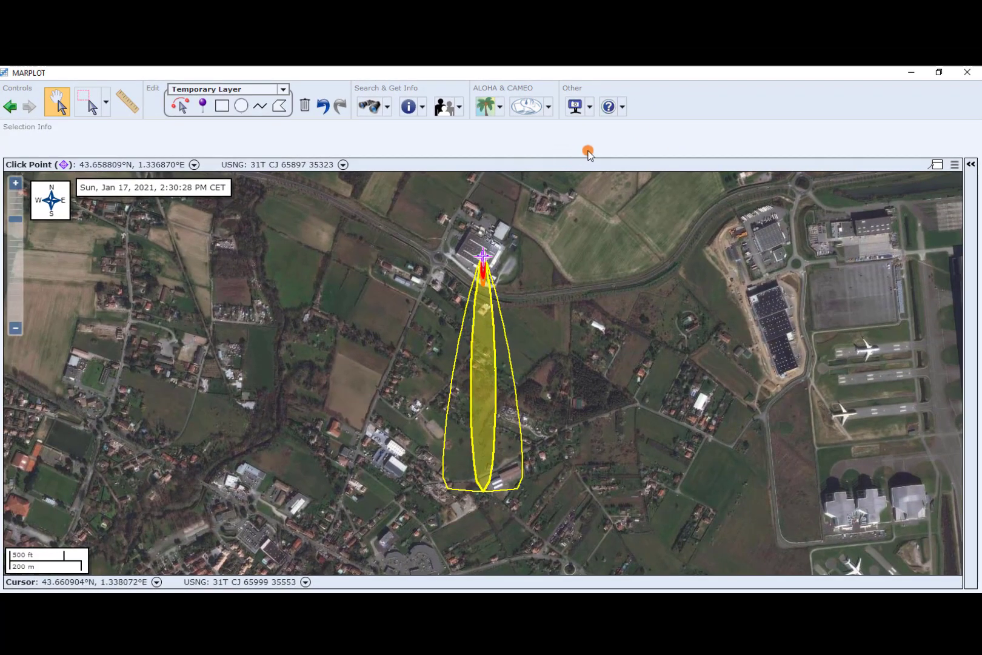
{"action": "left_click", "coordinate": [499, 109]}
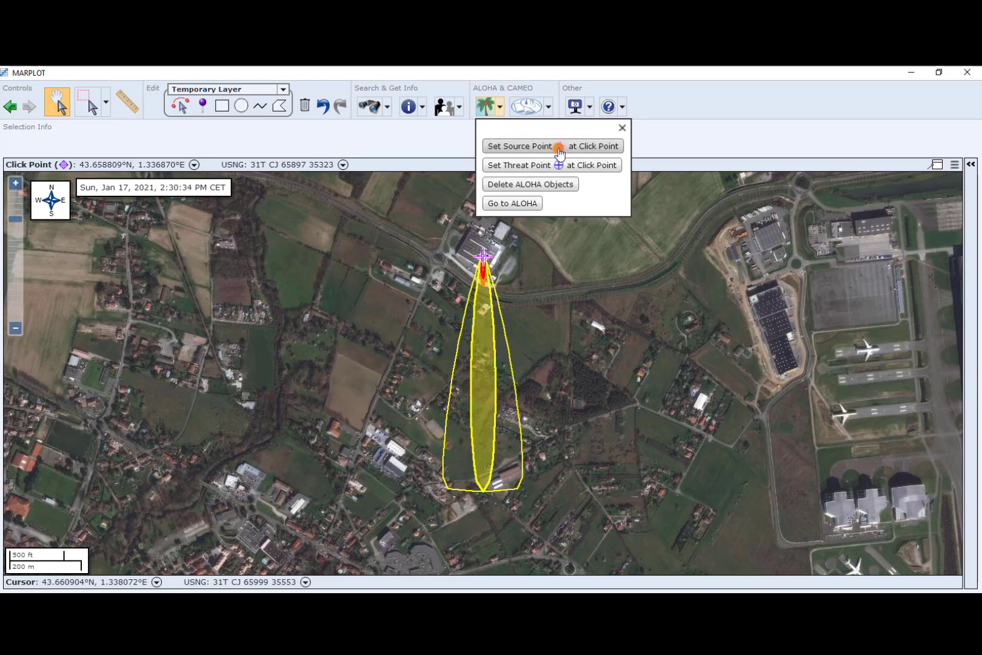
{"action": "left_click", "coordinate": [621, 127]}
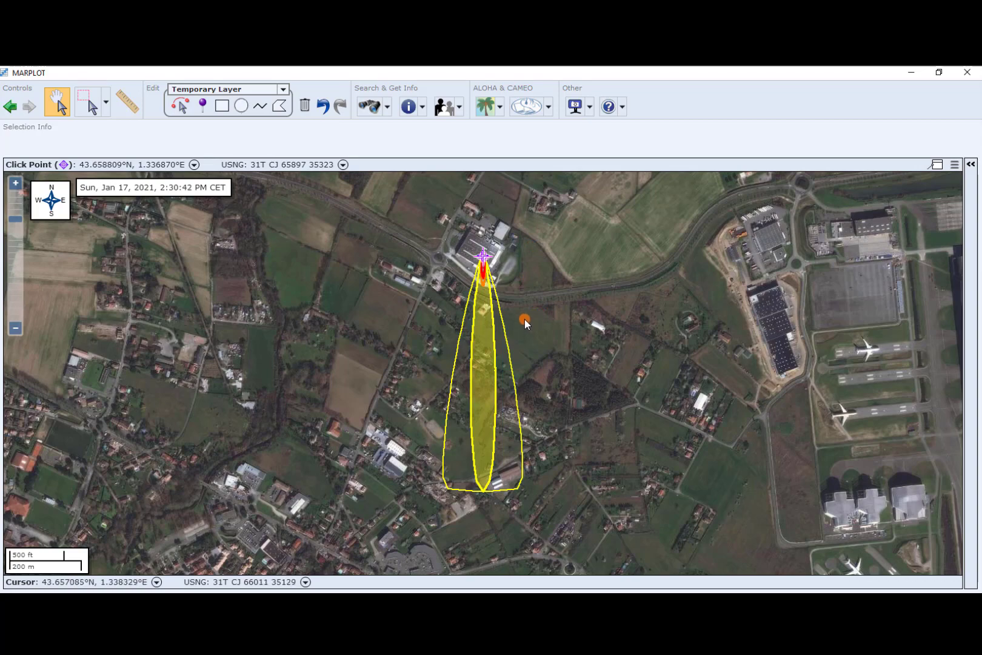
Examine the threat zones close to the source point and the full extent of the plume on the map.
{"action": "scroll", "coordinate": [531, 335], "scroll_direction": "up", "scroll_amount": 2}
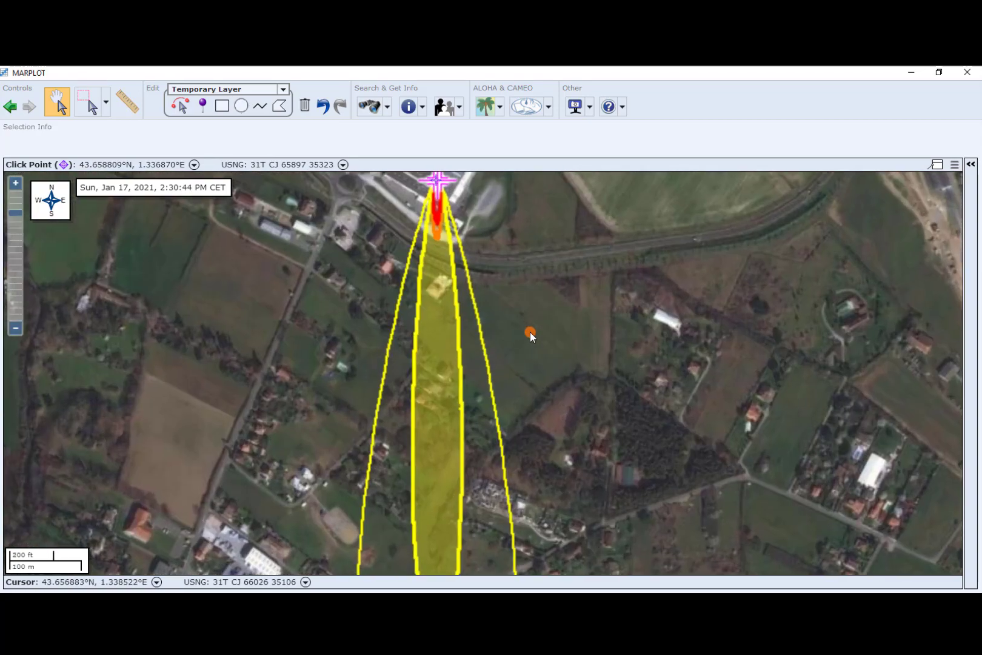
{"action": "scroll", "coordinate": [531, 304], "scroll_direction": "up", "scroll_amount": 2}
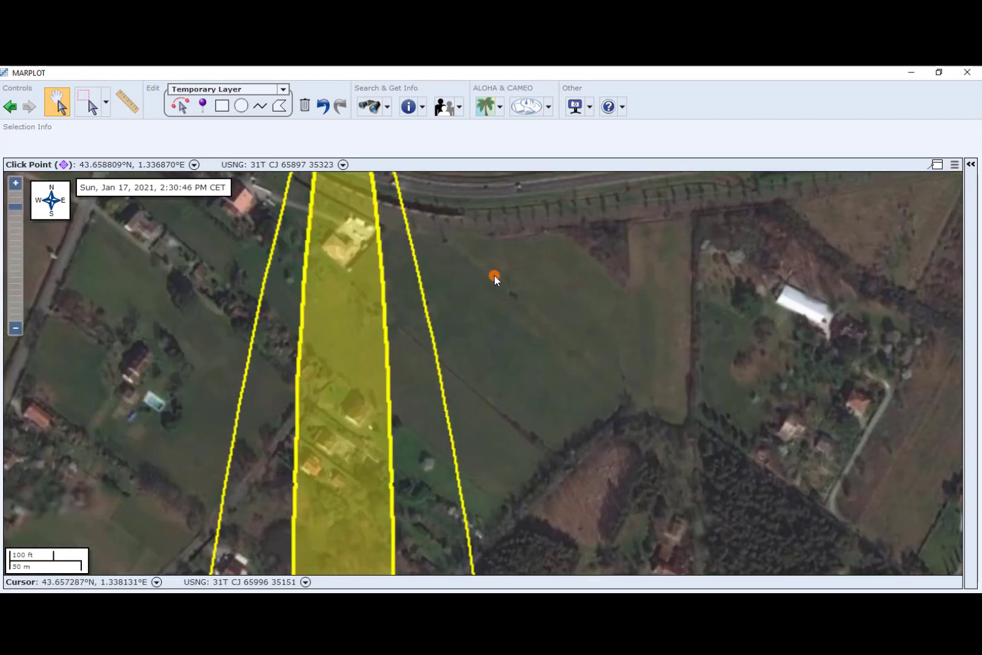
{"action": "left_click", "coordinate": [494, 274]}
{"action": "left_click_drag", "start_coordinate": [540, 379], "coordinate": [584, 479]}
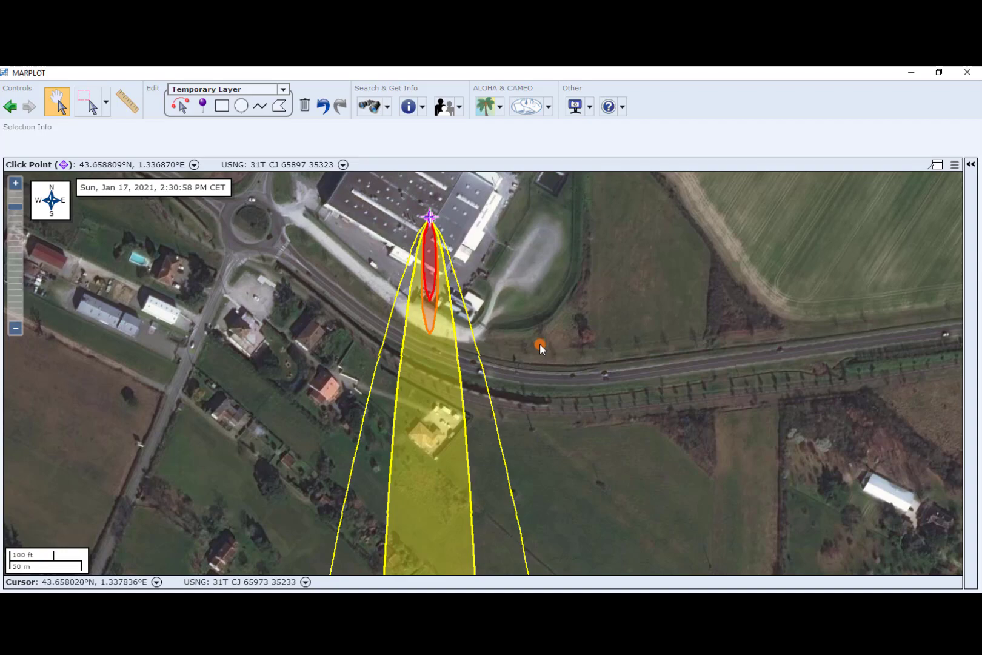
{"action": "scroll", "coordinate": [540, 347], "scroll_direction": "down", "scroll_amount": 3}
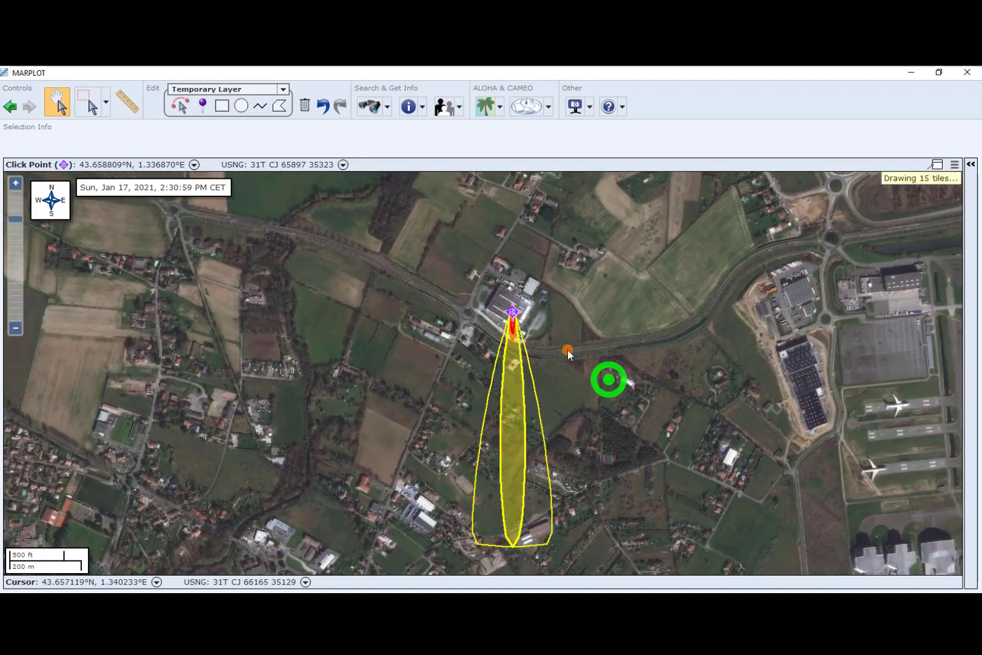
Open the details of the 0.51 ppm AEGL-1 threat zone and review the units available for its perimeter.
{"action": "left_click_drag", "start_coordinate": [609, 379], "coordinate": [517, 339]}
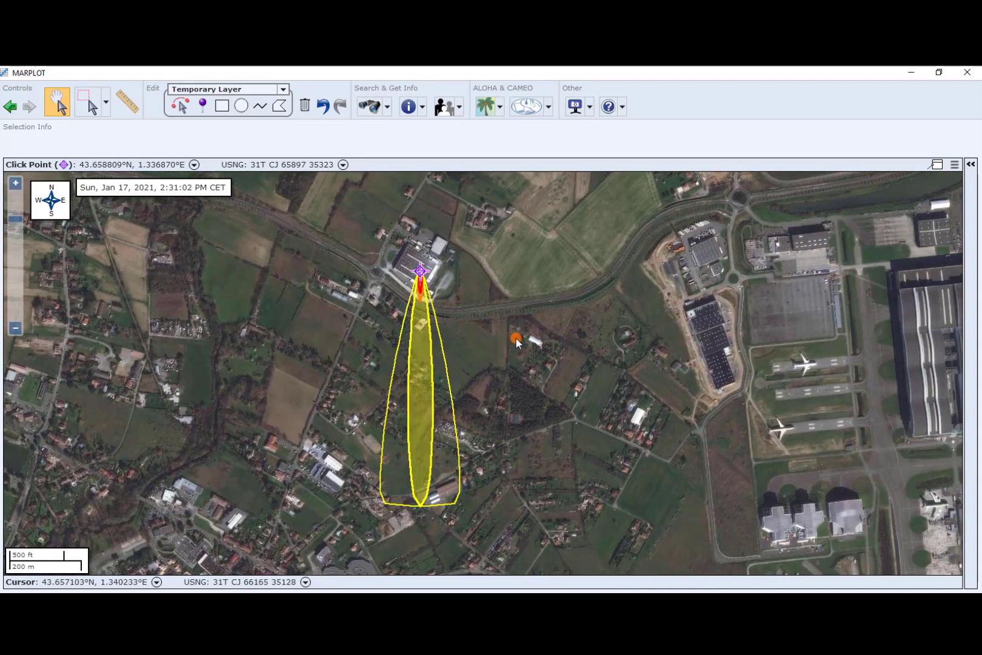
{"action": "left_click", "coordinate": [431, 355]}
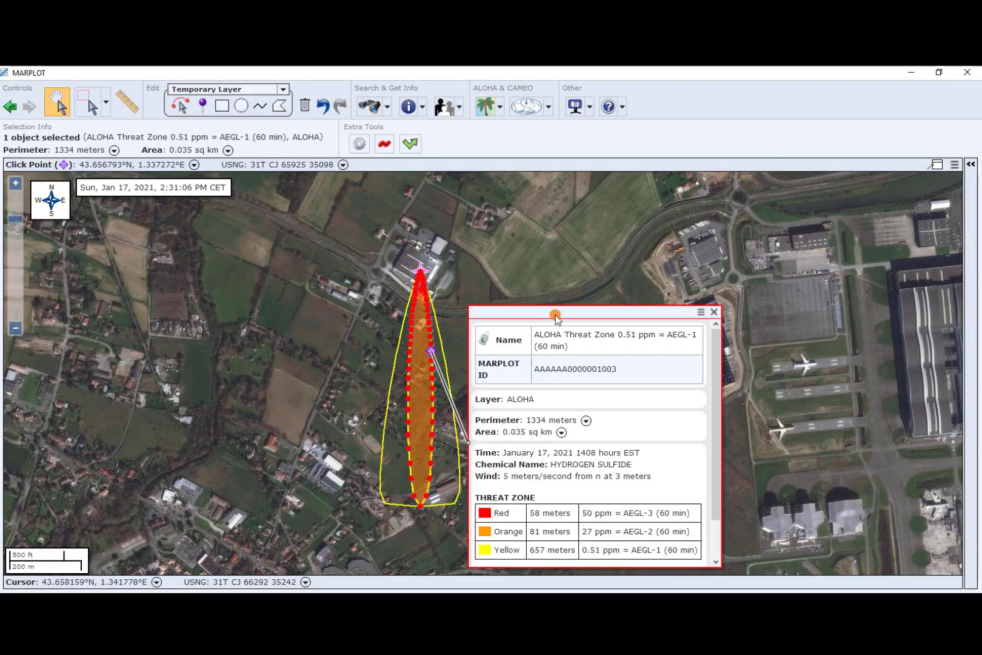
{"action": "left_click_drag", "start_coordinate": [555, 316], "coordinate": [587, 273]}
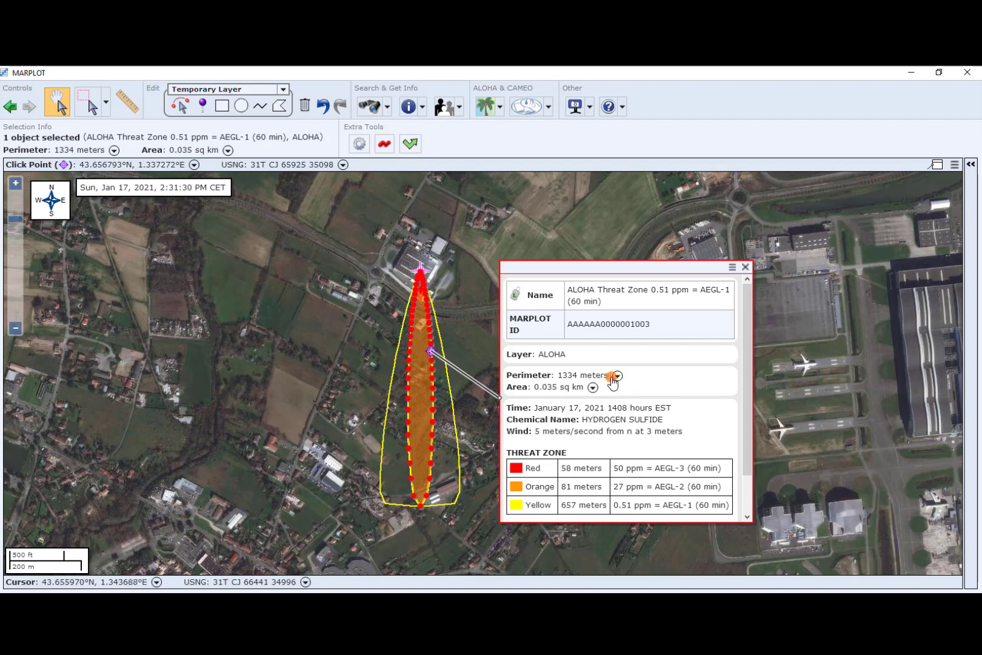
{"action": "left_click", "coordinate": [617, 377]}
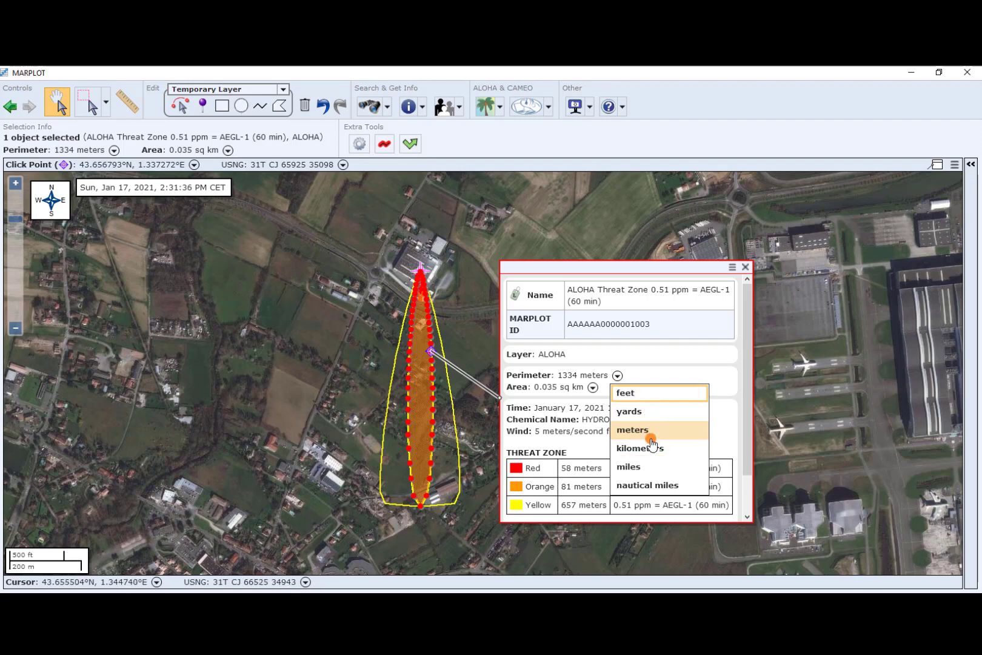
{"action": "left_click", "coordinate": [618, 376]}
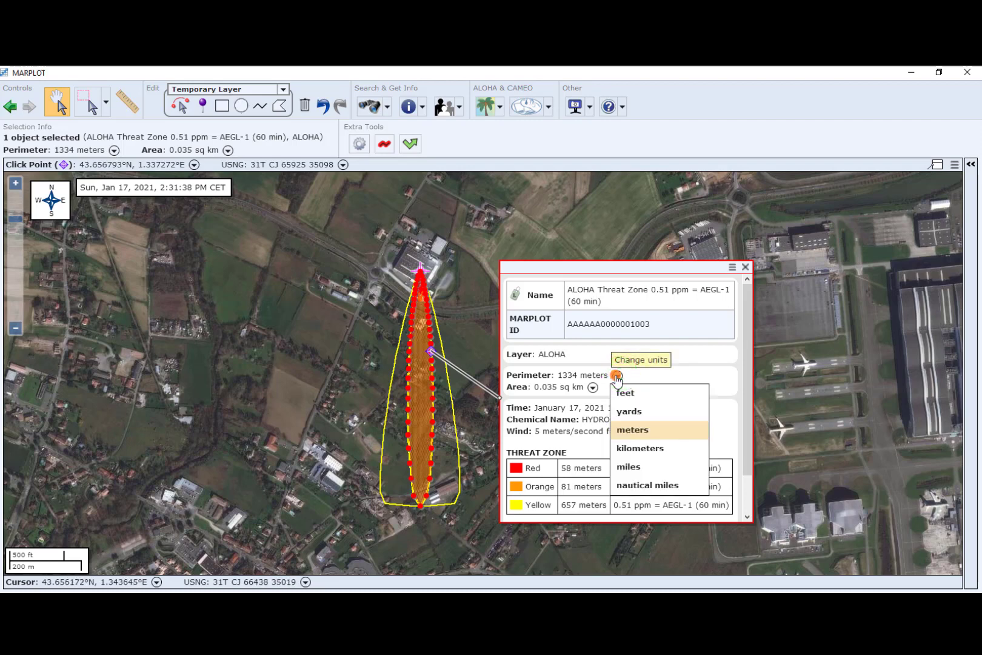
{"action": "left_click", "coordinate": [660, 372]}
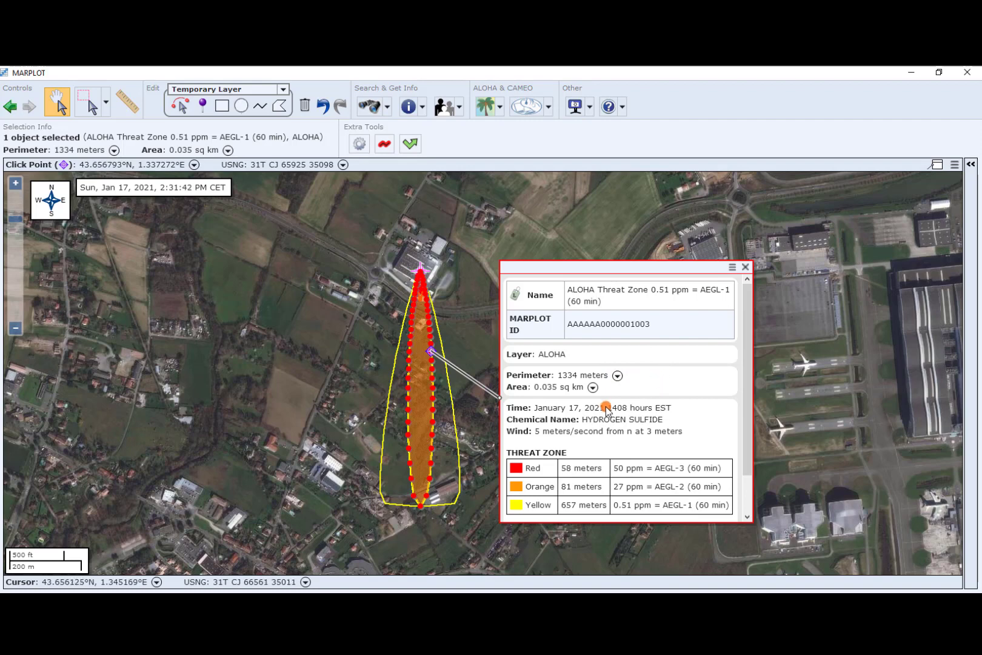
Change the AEGL-1 threat zone's area unit to square meters, close its details and deselect the zone.
{"action": "left_click", "coordinate": [593, 388]}
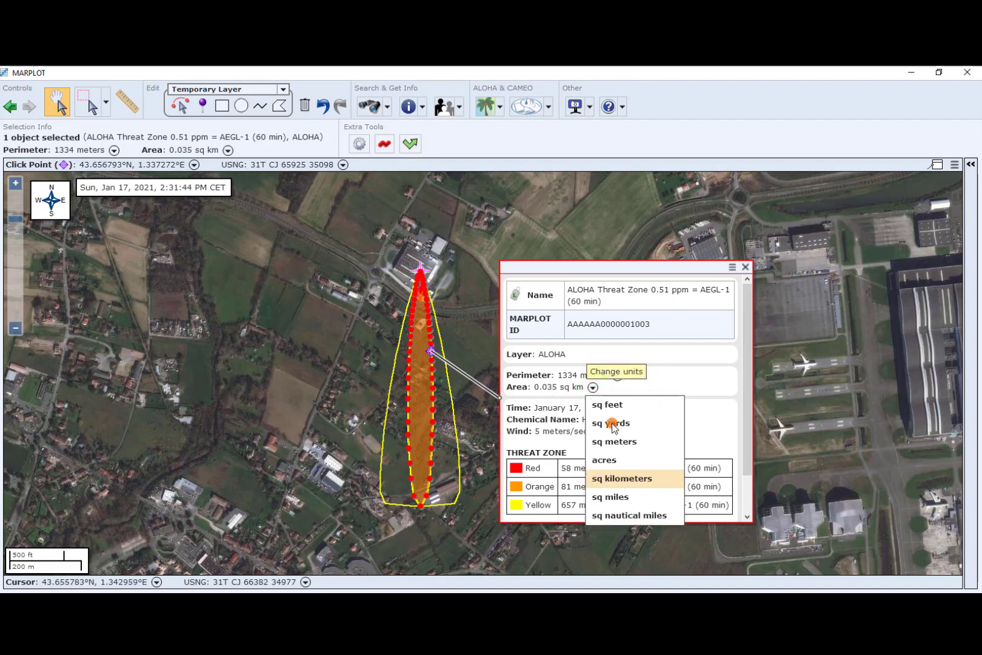
{"action": "left_click", "coordinate": [624, 446]}
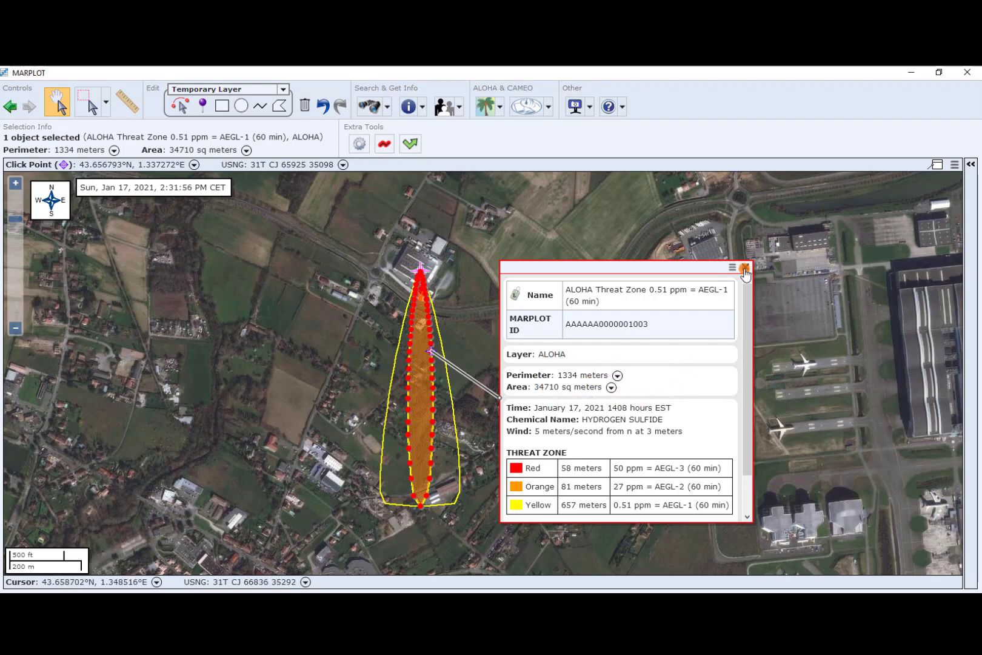
{"action": "left_click", "coordinate": [745, 267]}
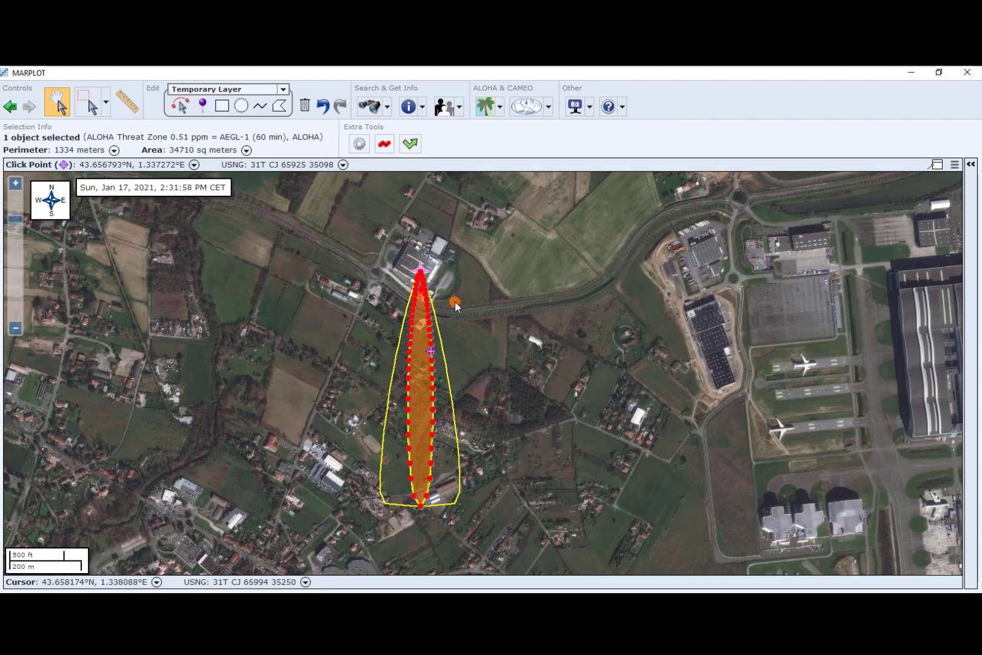
{"action": "left_click", "coordinate": [465, 310]}
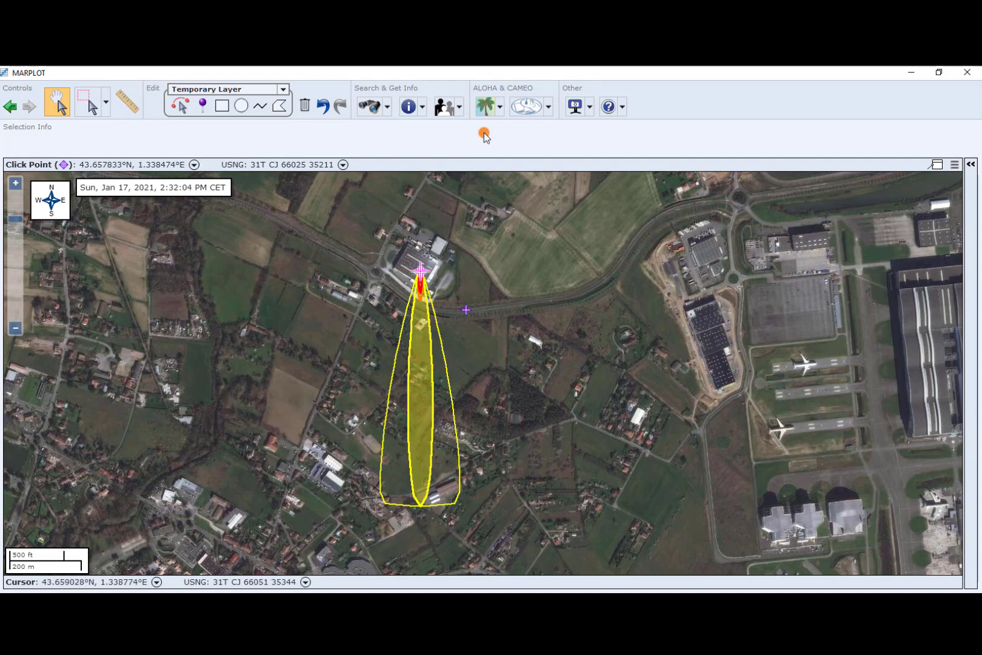
Arrange the MARPLOT map and the ALOHA window side by side, each filling half of the screen.
{"action": "double_click", "coordinate": [682, 74]}
{"action": "left_click_drag", "start_coordinate": [679, 108], "coordinate": [349, 120]}
{"action": "left_click_drag", "start_coordinate": [483, 74], "coordinate": [979, 182]}
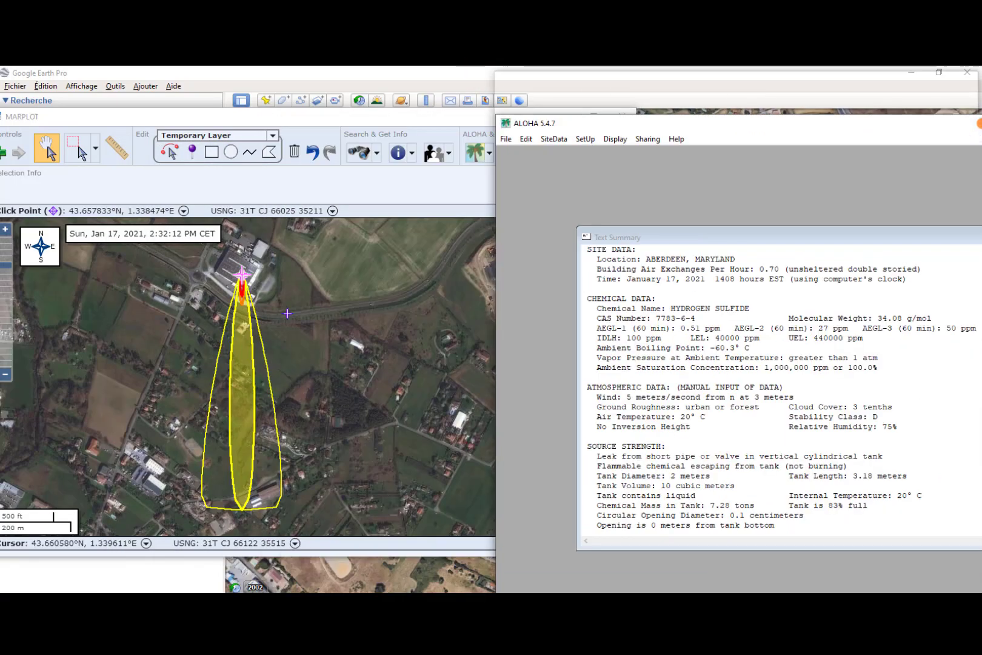
{"action": "left_click", "coordinate": [93, 149]}
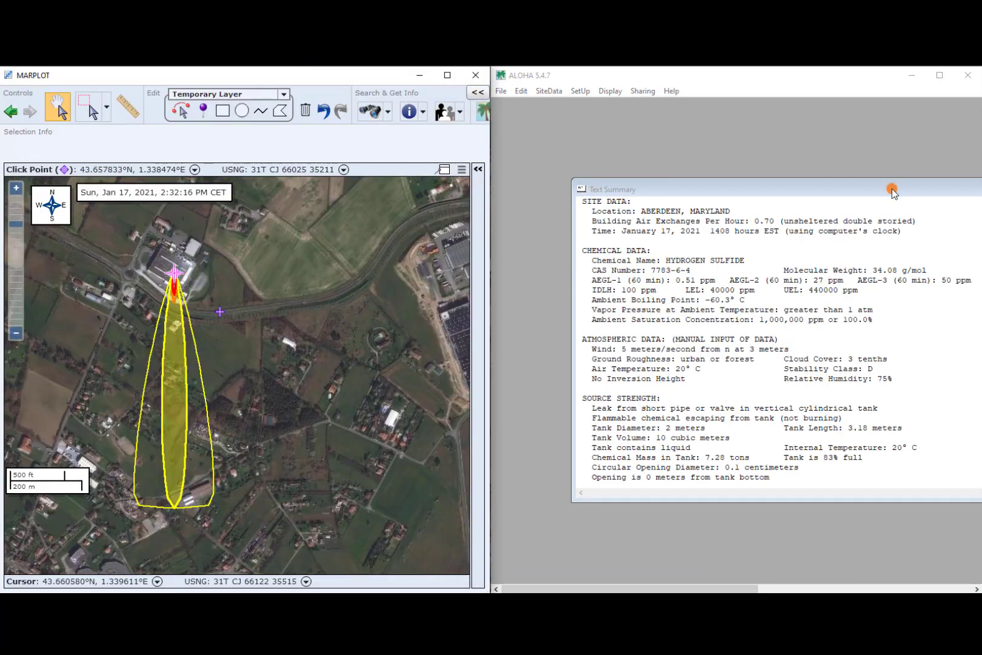
Reposition the Toxic Threat Zone plot within ALOHA so the whole plot and its wind arrow are in view.
{"action": "left_click_drag", "start_coordinate": [624, 588], "coordinate": [833, 588]}
{"action": "left_click_drag", "start_coordinate": [743, 187], "coordinate": [631, 192]}
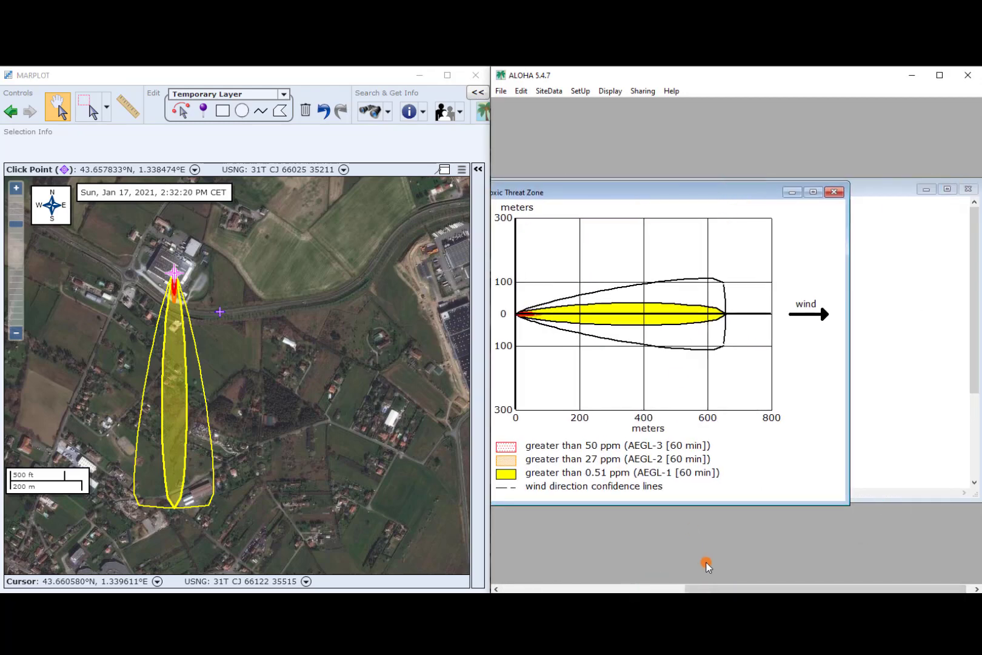
{"action": "left_click_drag", "start_coordinate": [745, 586], "coordinate": [610, 586]}
{"action": "left_click", "coordinate": [804, 195]}
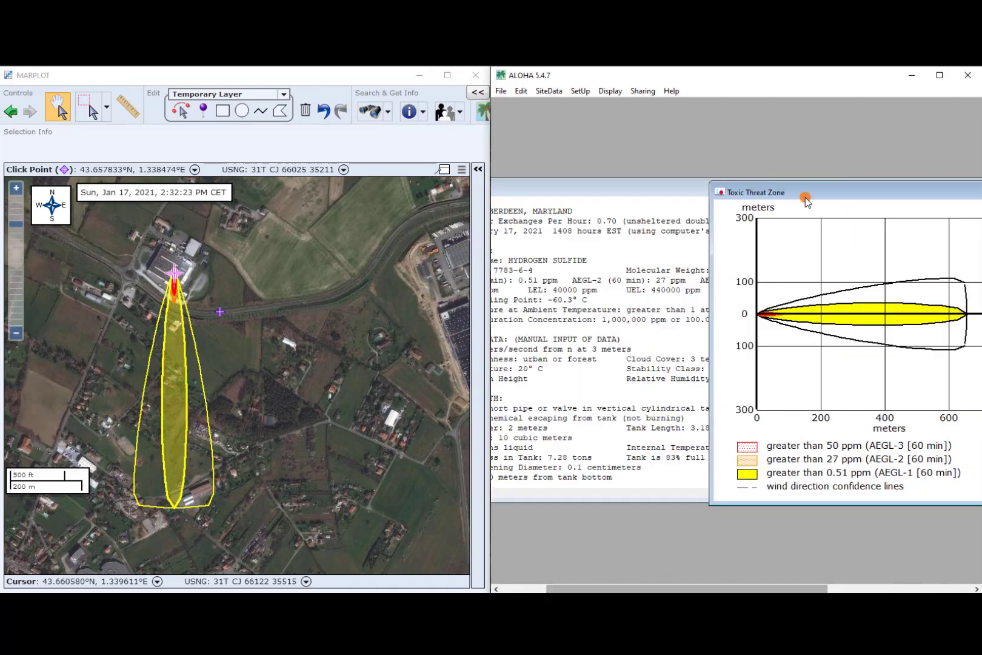
{"action": "left_click_drag", "start_coordinate": [813, 193], "coordinate": [642, 188]}
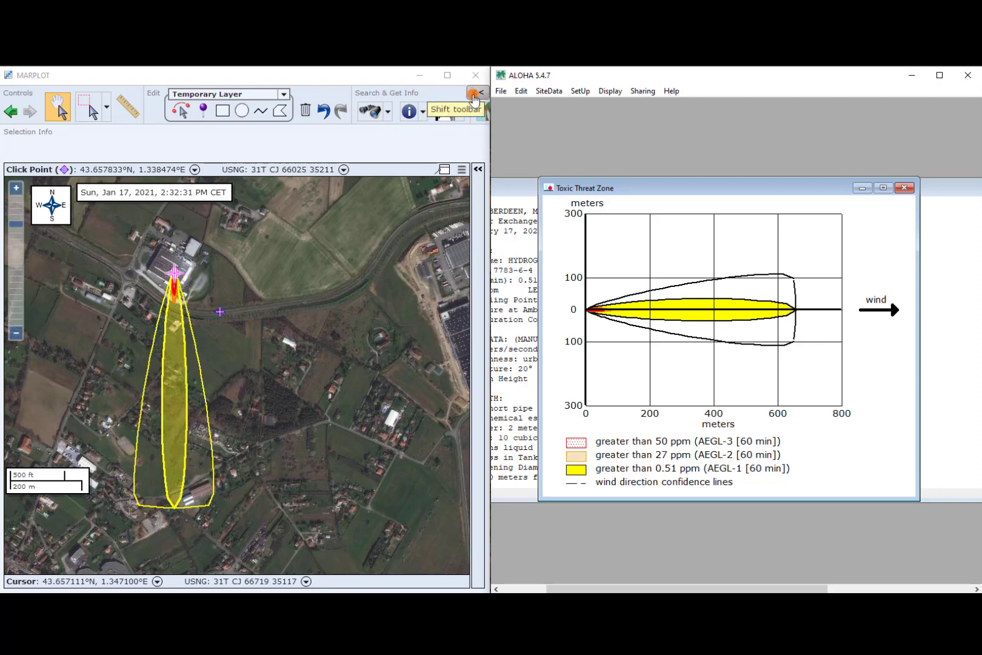
Set an ALOHA threat point in MARPLOT at 43.653245°N, 1.337036°E, near the southern tip of the yellow zone.
{"action": "left_click", "coordinate": [474, 95]}
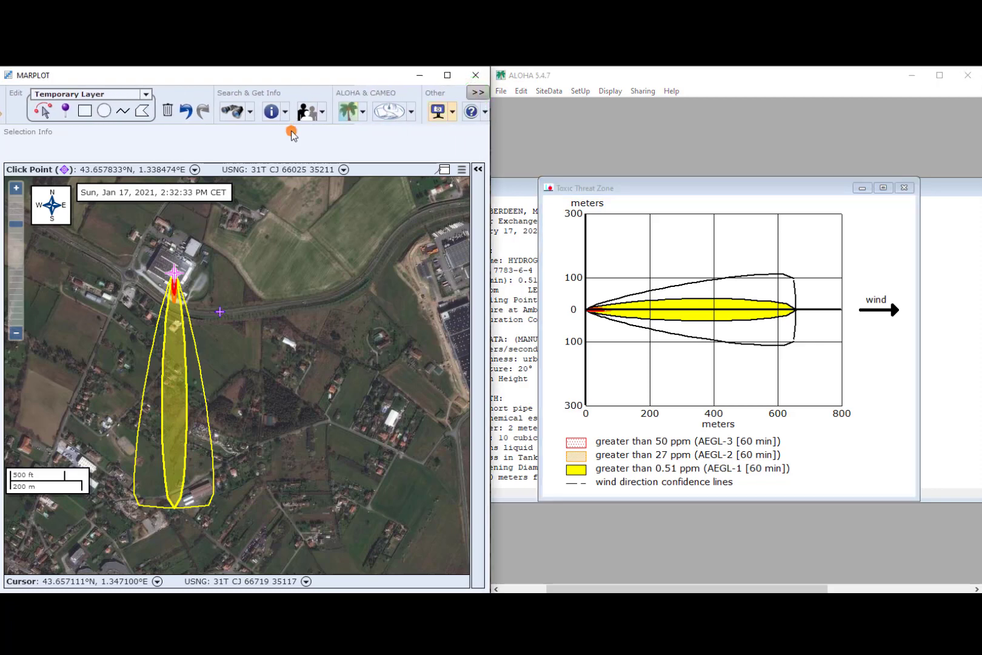
{"action": "left_click", "coordinate": [364, 115]}
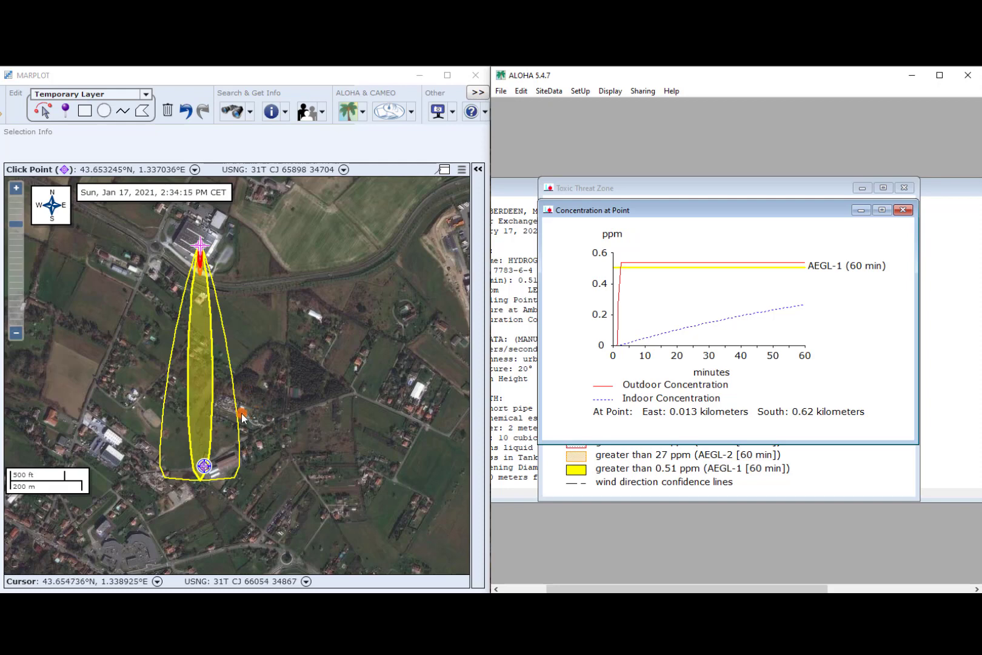
Move the ALOHA threat point to 43.653268°N, 1.336768°E inside the yellow zone's southern tip and inspect its concentration graph.
{"action": "left_click", "coordinate": [278, 417]}
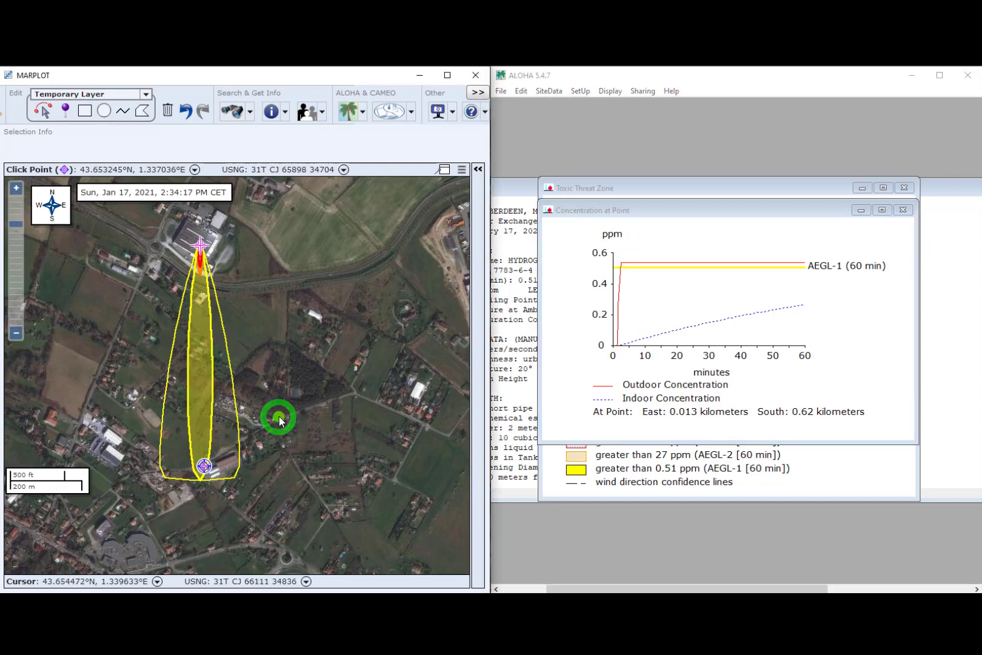
{"action": "scroll", "coordinate": [281, 418], "scroll_direction": "up", "scroll_amount": 1}
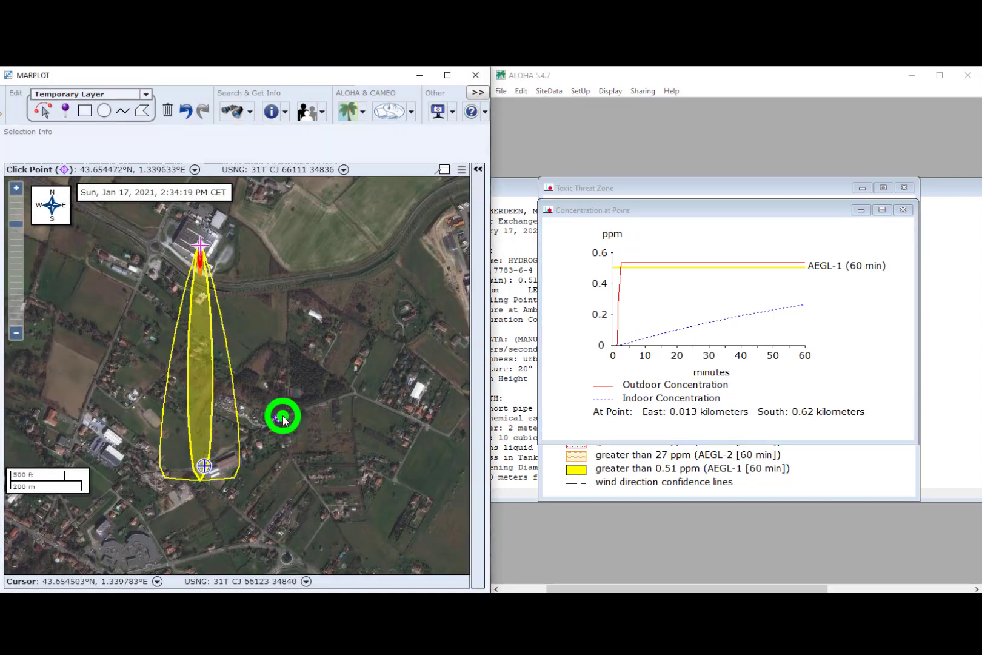
{"action": "left_click_drag", "start_coordinate": [211, 415], "coordinate": [320, 371]}
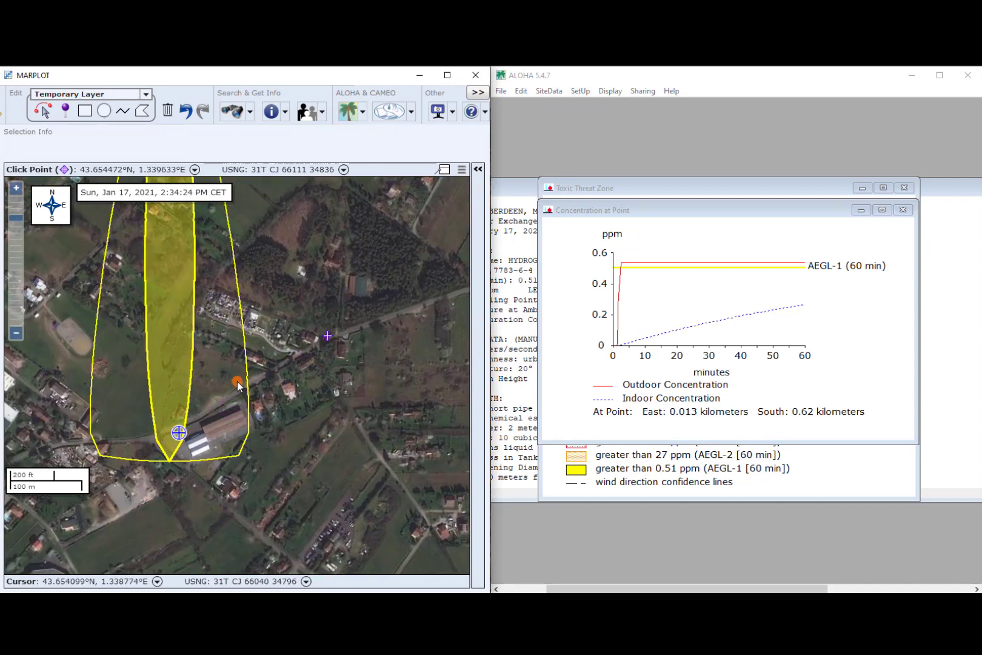
{"action": "left_click", "coordinate": [164, 430]}
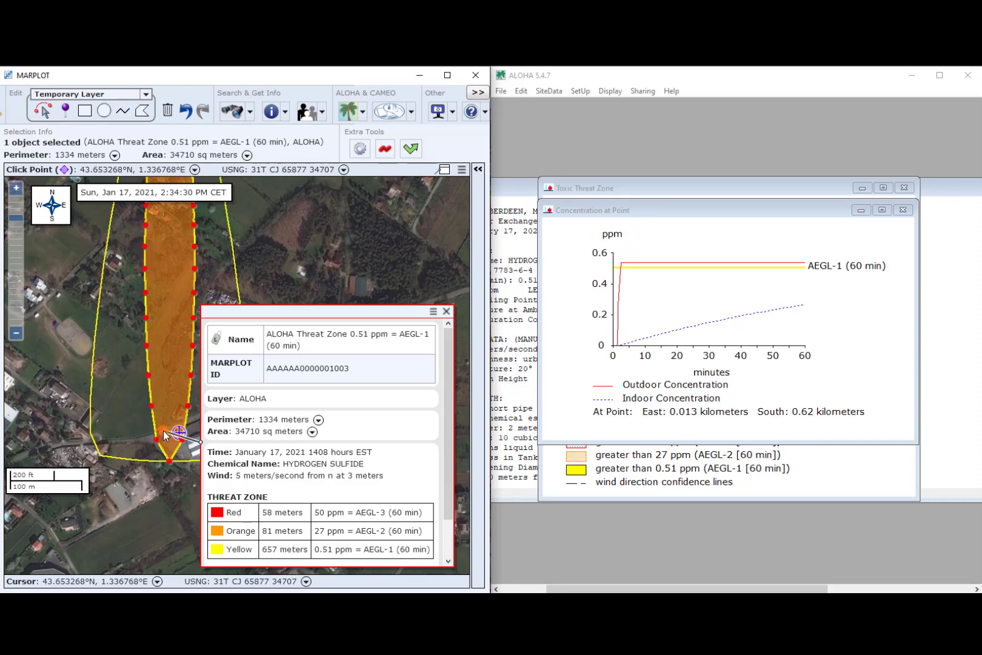
{"action": "left_click", "coordinate": [450, 312]}
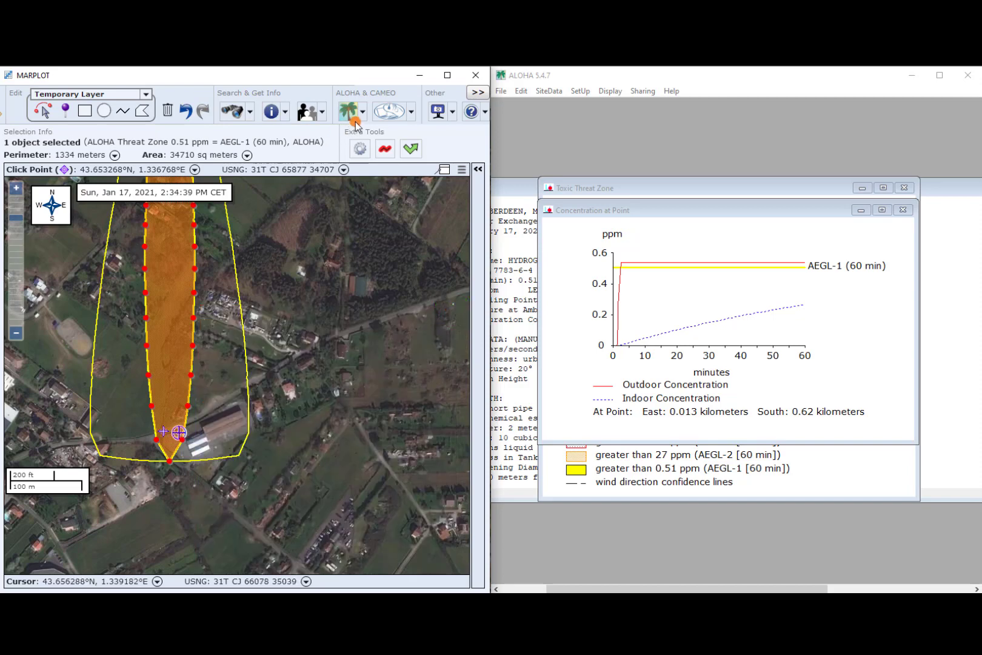
{"action": "left_click", "coordinate": [360, 111]}
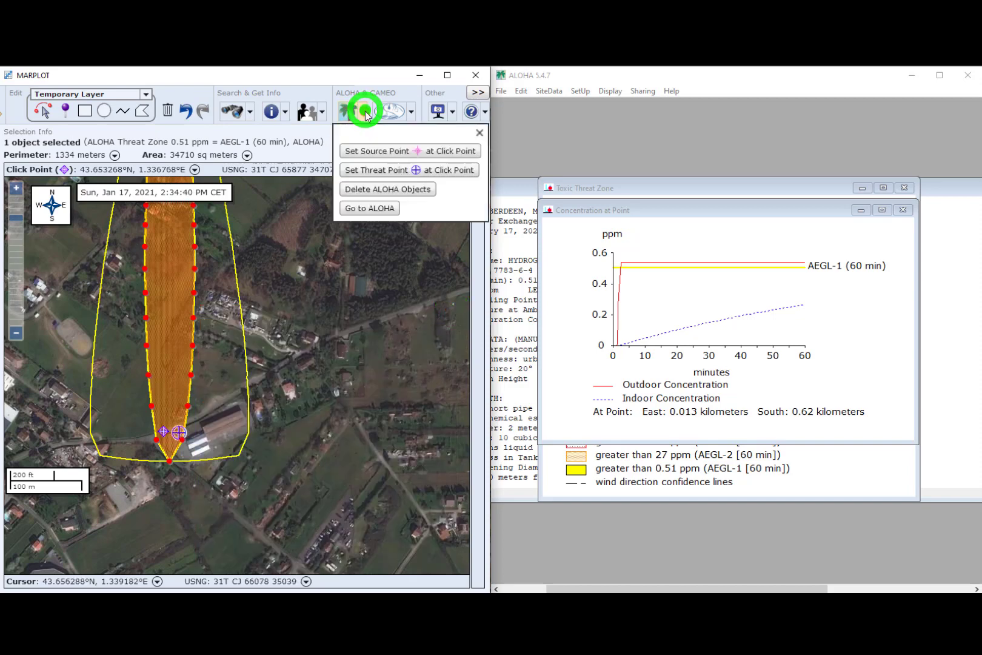
{"action": "left_click", "coordinate": [374, 170]}
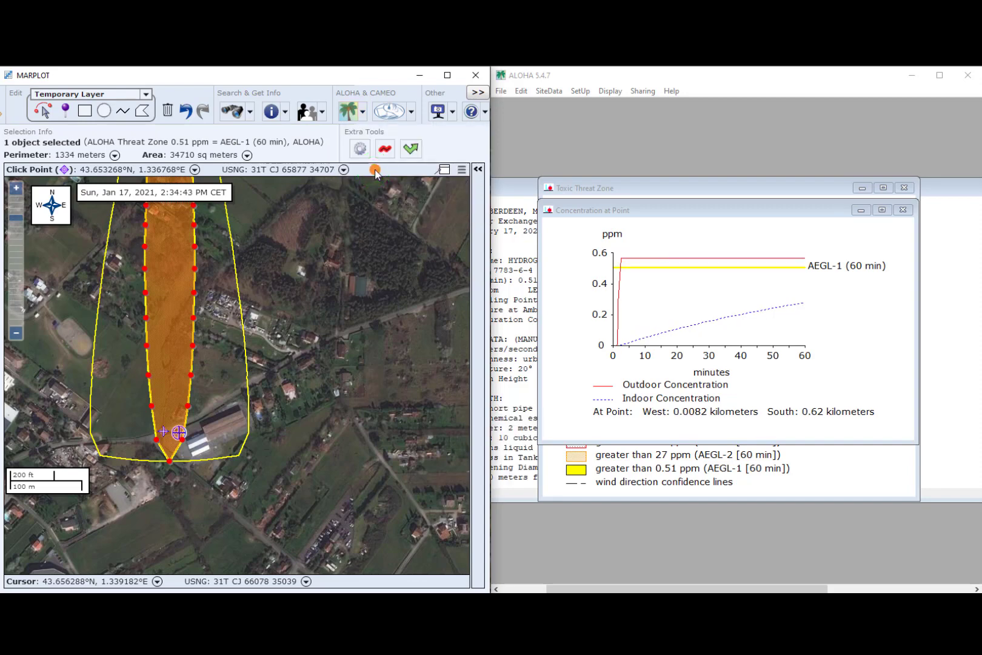
{"action": "left_click", "coordinate": [695, 259]}
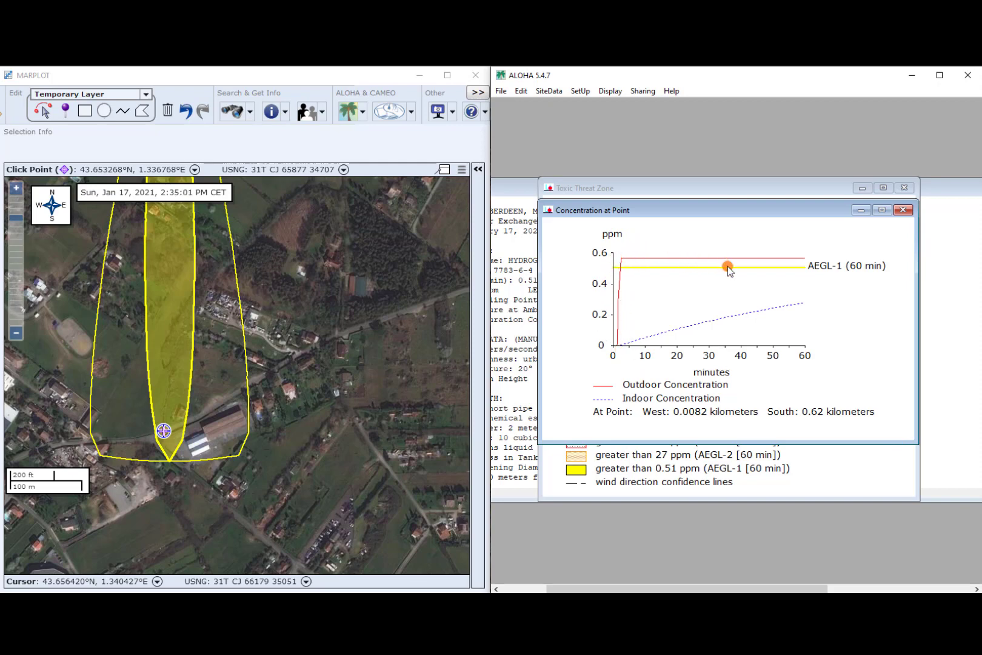
Plot the concentration from ALOHA's threat zone plot at a point about 362 meters downwind and 19 meters off centerline, then close the graph.
{"action": "left_click", "coordinate": [903, 211]}
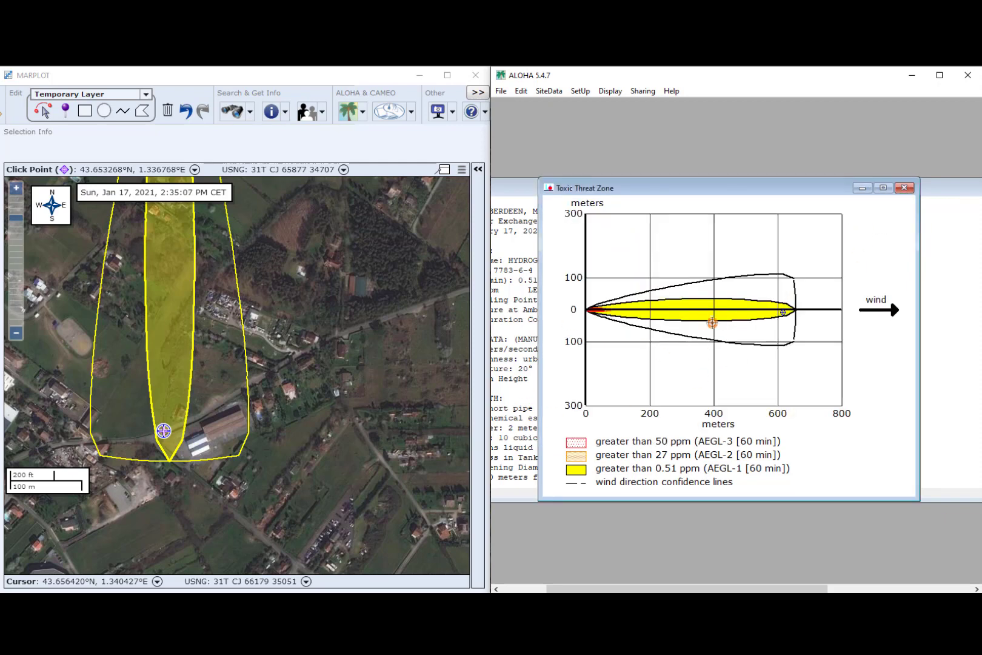
{"action": "left_click", "coordinate": [702, 303]}
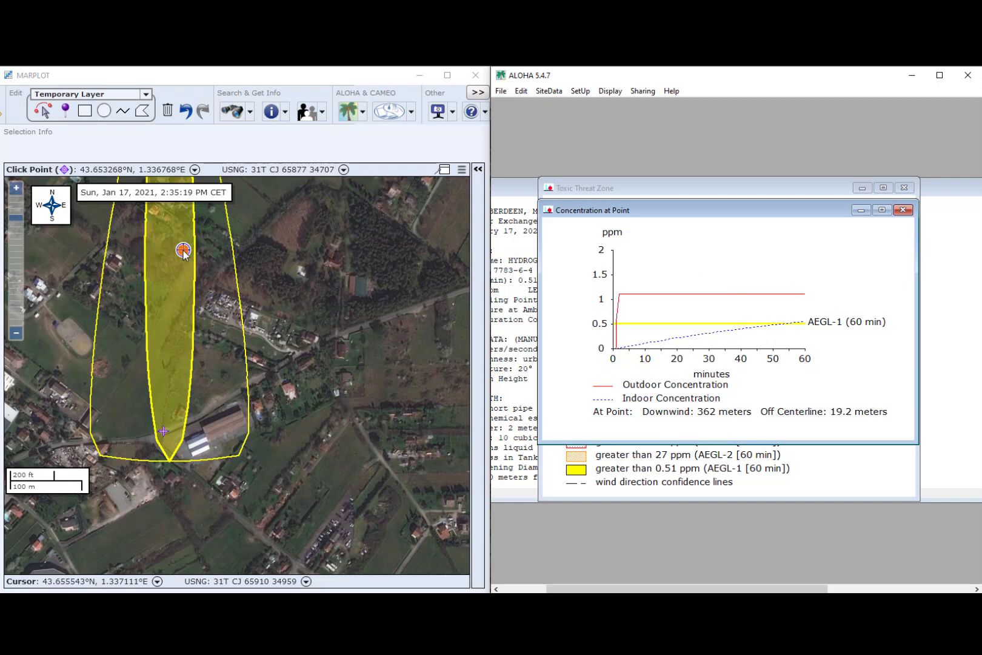
{"action": "left_click", "coordinate": [903, 211]}
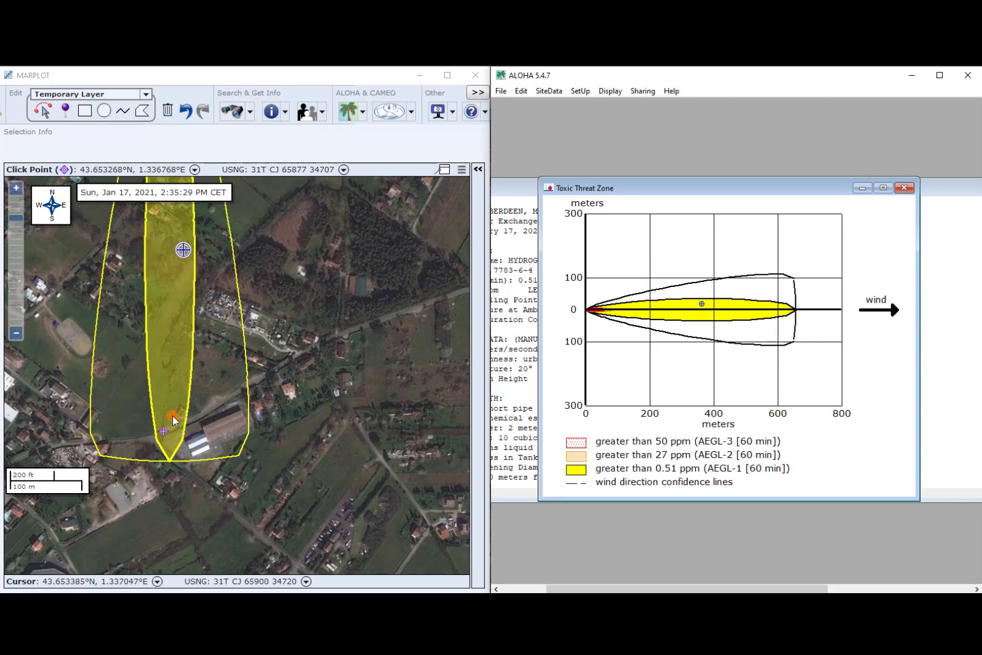
Set an ALOHA threat point in MARPLOT on the house at 43.656216°N, 1.336798°E inside the yellow zone and inspect its concentration graph.
{"action": "scroll", "coordinate": [249, 332], "scroll_direction": "up", "scroll_amount": 1}
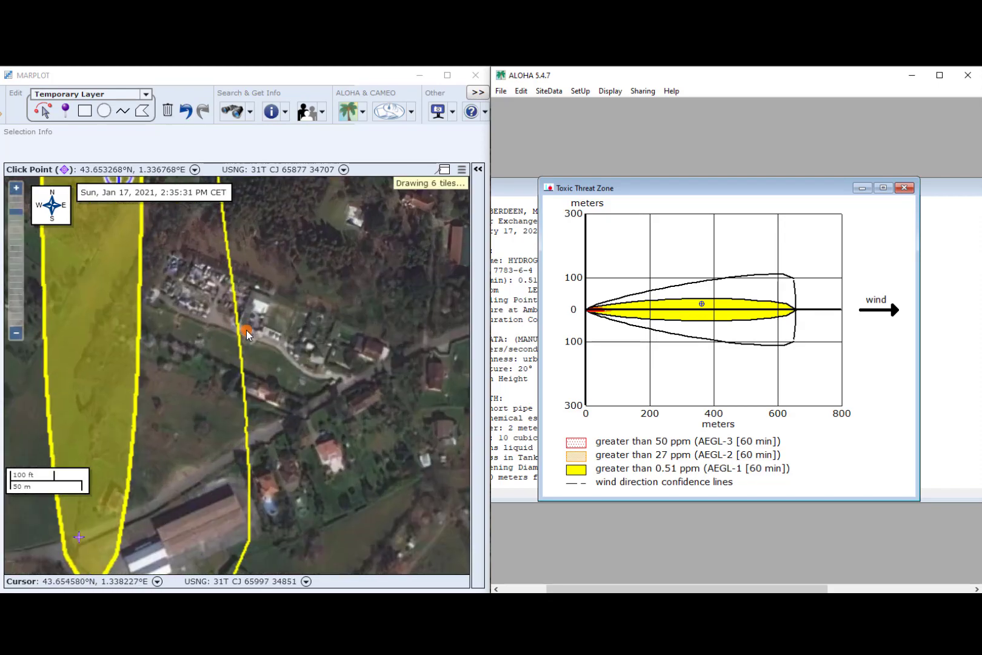
{"action": "scroll", "coordinate": [248, 334], "scroll_direction": "down", "scroll_amount": 2}
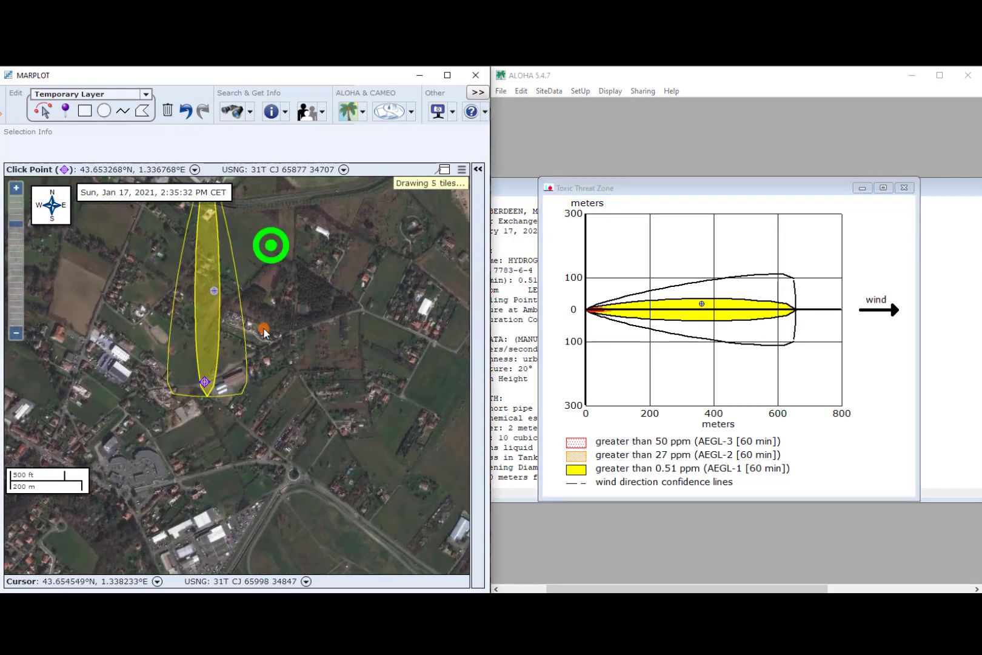
{"action": "left_click_drag", "start_coordinate": [264, 374], "coordinate": [267, 392]}
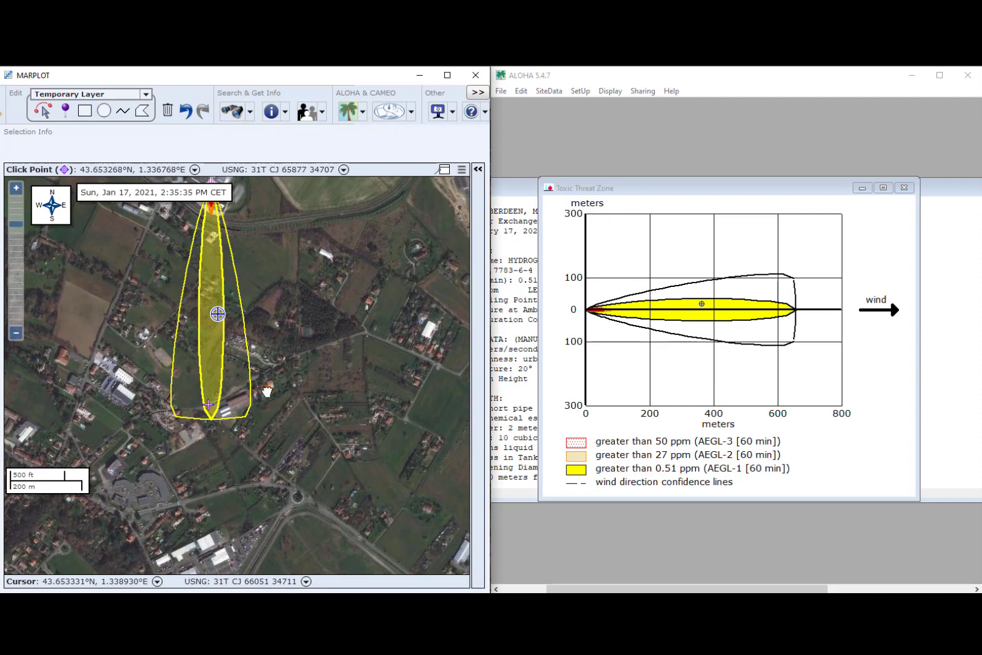
{"action": "scroll", "coordinate": [224, 291], "scroll_direction": "up", "scroll_amount": 2}
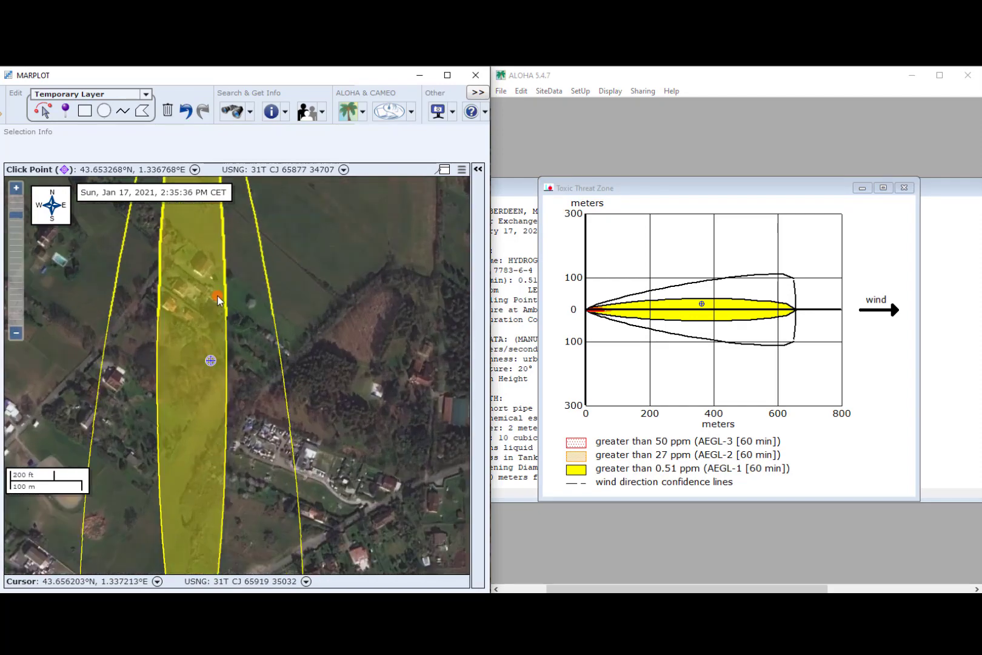
{"action": "scroll", "coordinate": [216, 291], "scroll_direction": "up", "scroll_amount": 1}
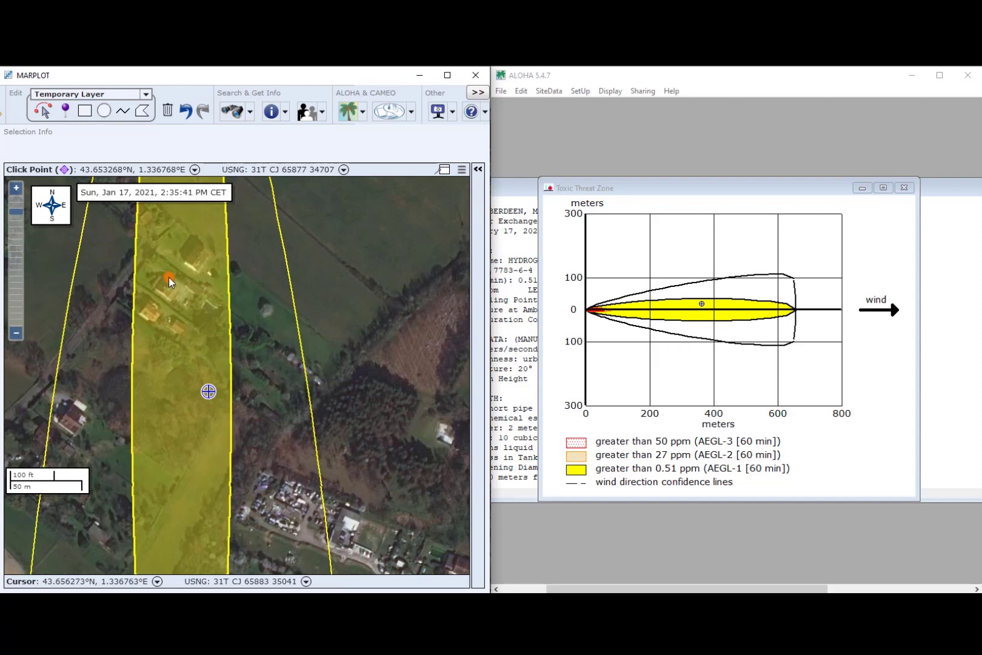
{"action": "scroll", "coordinate": [170, 290], "scroll_direction": "up", "scroll_amount": 1}
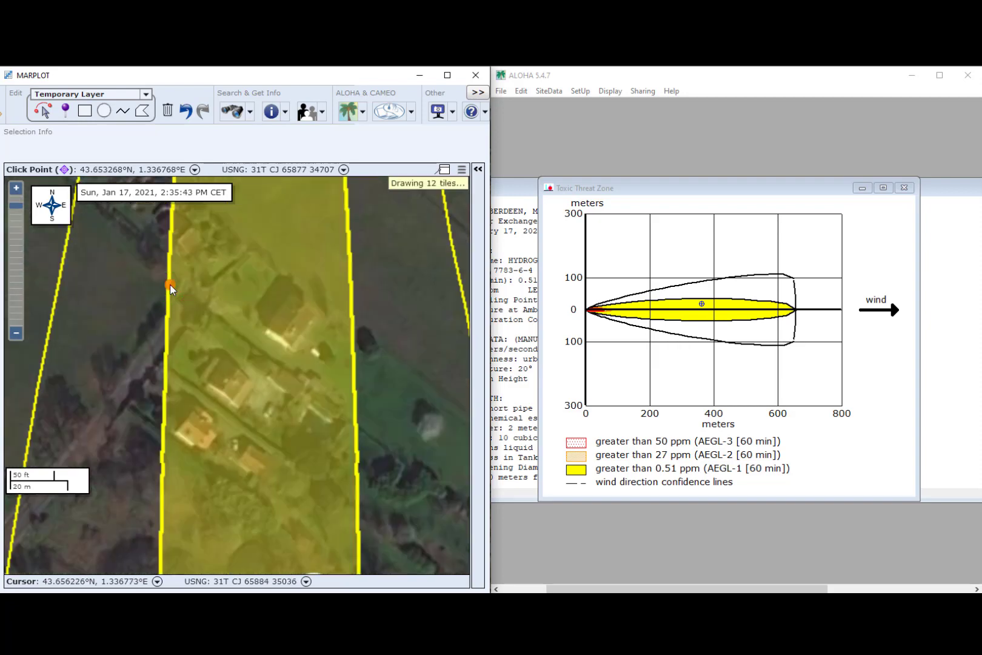
{"action": "left_click", "coordinate": [242, 382]}
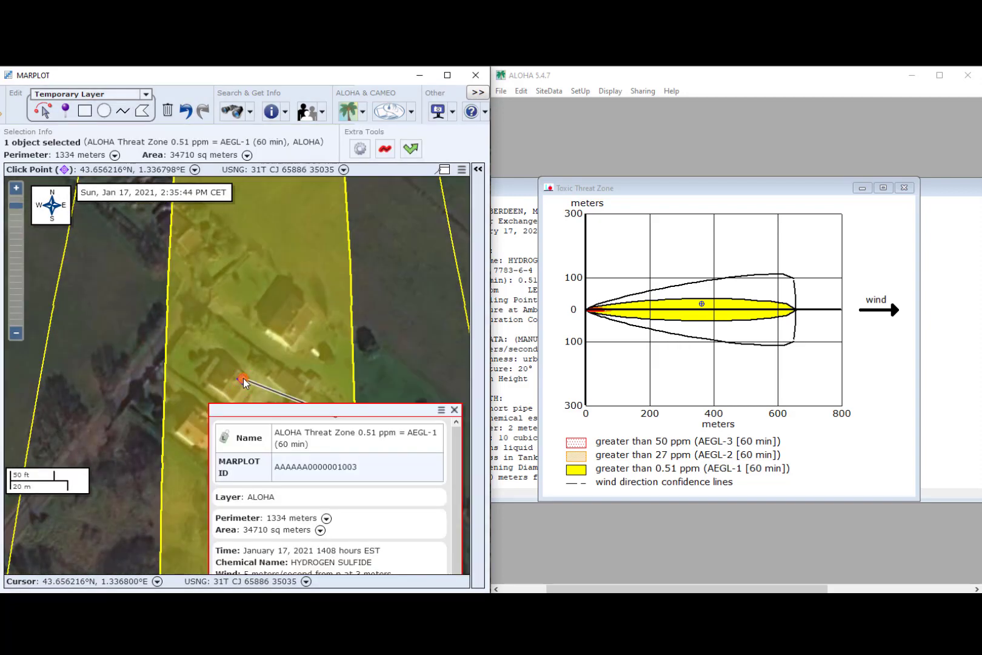
{"action": "left_click", "coordinate": [456, 411]}
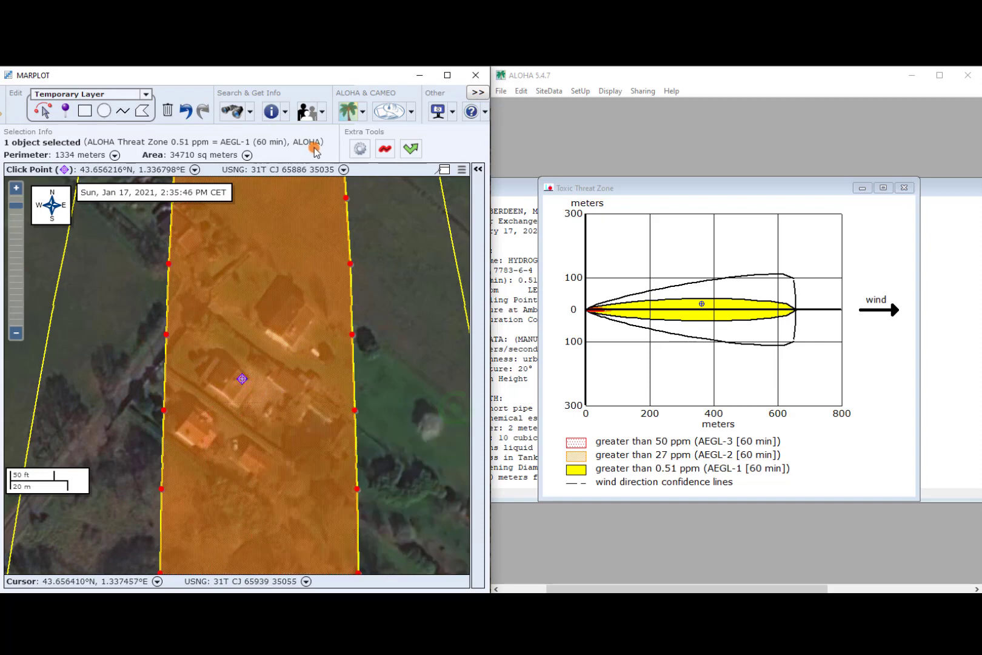
{"action": "left_click", "coordinate": [365, 112]}
{"action": "left_click", "coordinate": [368, 168]}
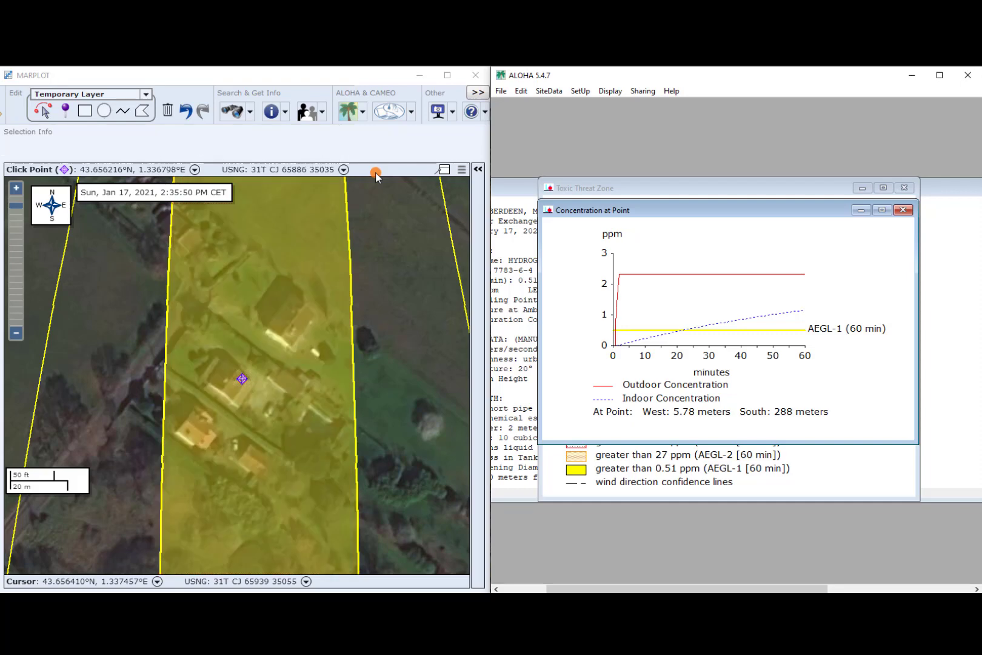
{"action": "left_click", "coordinate": [705, 344]}
Check the threat point's place within the whole plume in MARPLOT, and close ALOHA's concentration graph and Toxic Threat Zone plot.
{"action": "scroll", "coordinate": [399, 376], "scroll_direction": "down", "scroll_amount": 1}
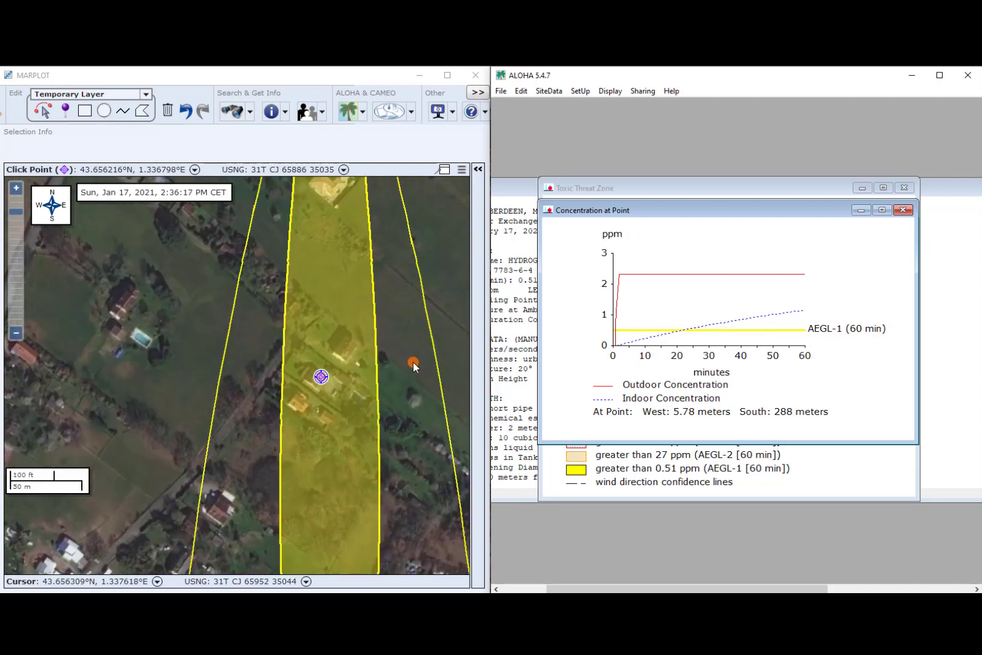
{"action": "scroll", "coordinate": [411, 366], "scroll_direction": "down", "scroll_amount": 1}
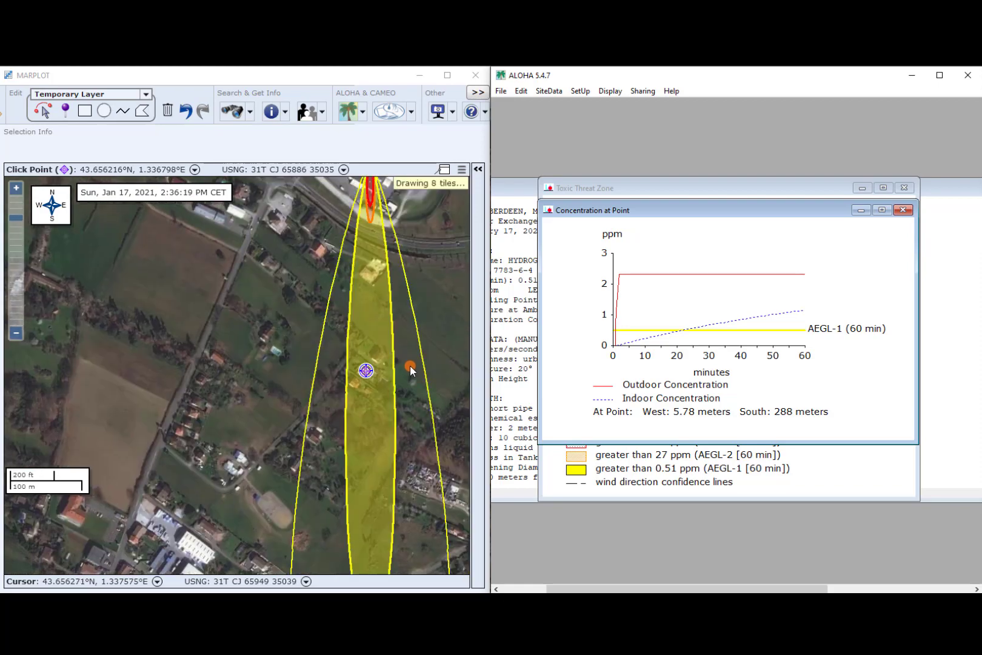
{"action": "scroll", "coordinate": [411, 370], "scroll_direction": "down", "scroll_amount": 1}
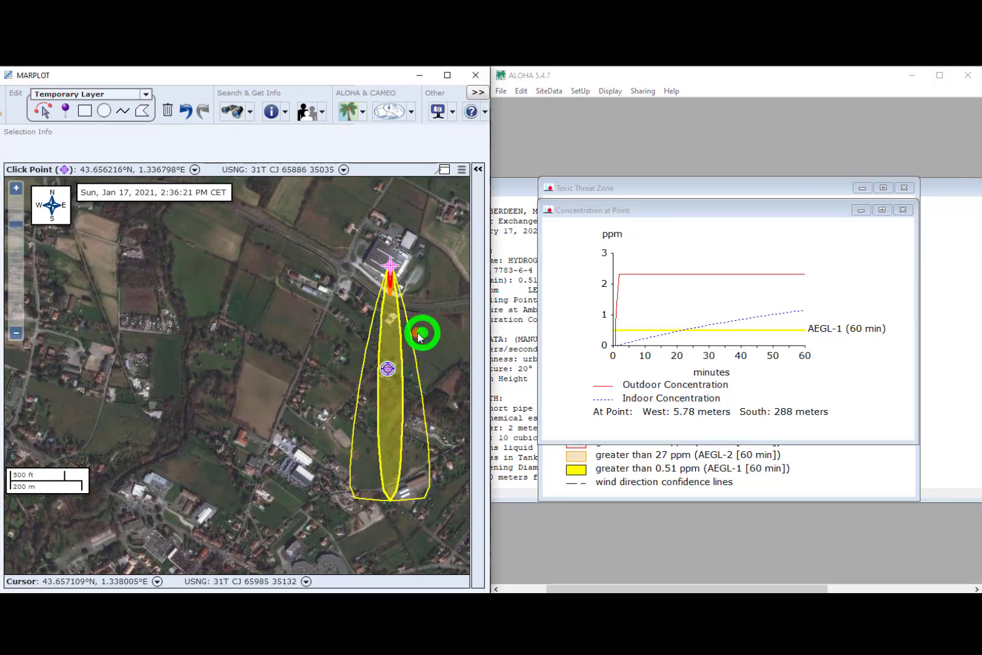
{"action": "left_click_drag", "start_coordinate": [420, 331], "coordinate": [261, 334]}
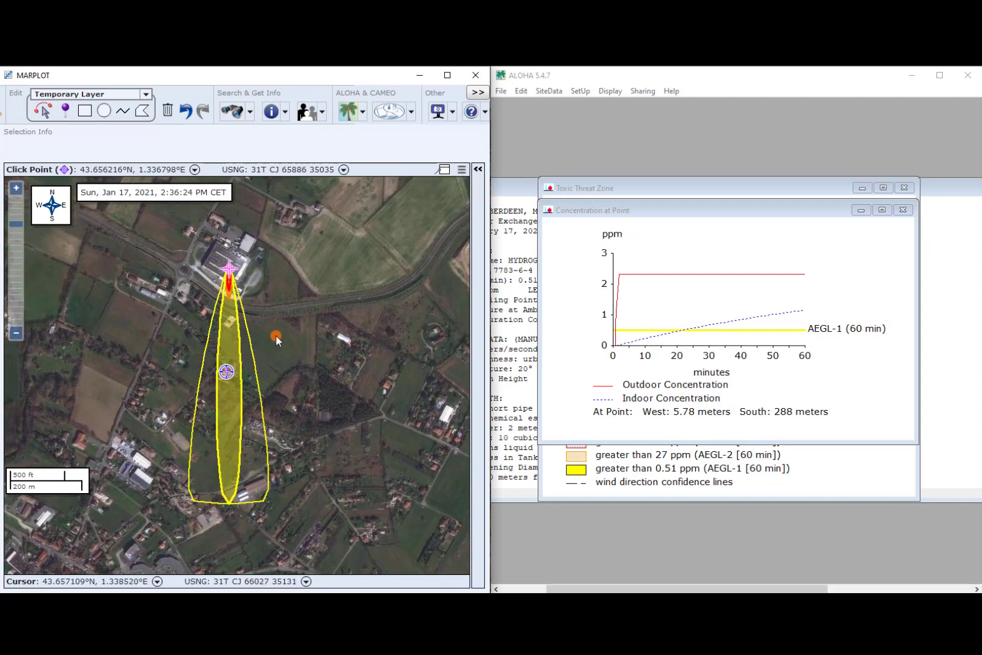
{"action": "left_click", "coordinate": [901, 210]}
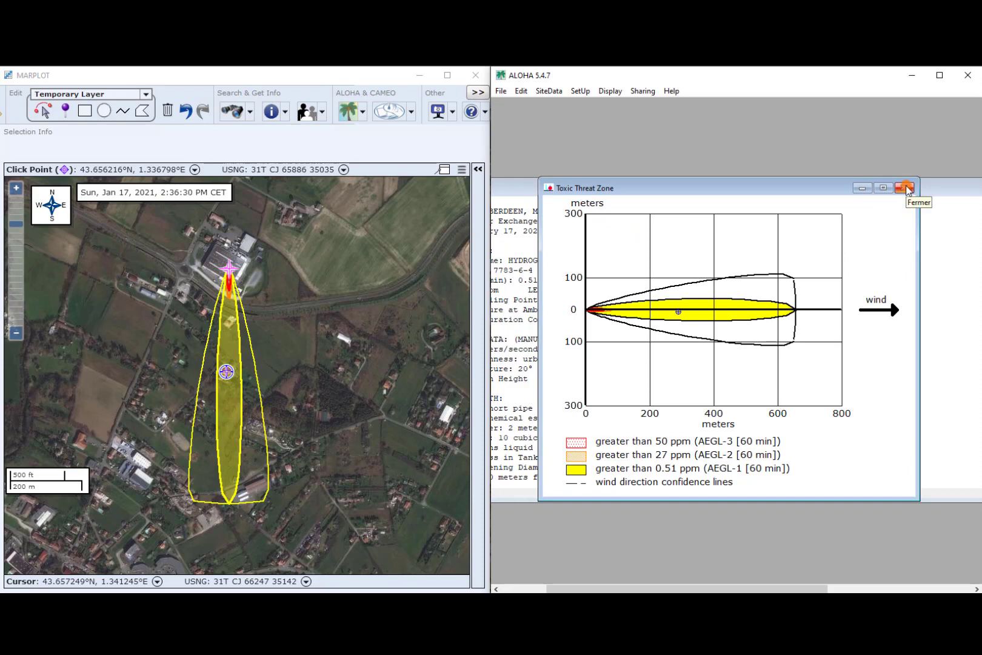
{"action": "left_click", "coordinate": [906, 189]}
Set the tank source's circular opening diameter to 1 centimeter in ALOHA, keeping the existing tank, chemical state, failure type and leak height settings.
{"action": "left_click", "coordinate": [579, 91]}
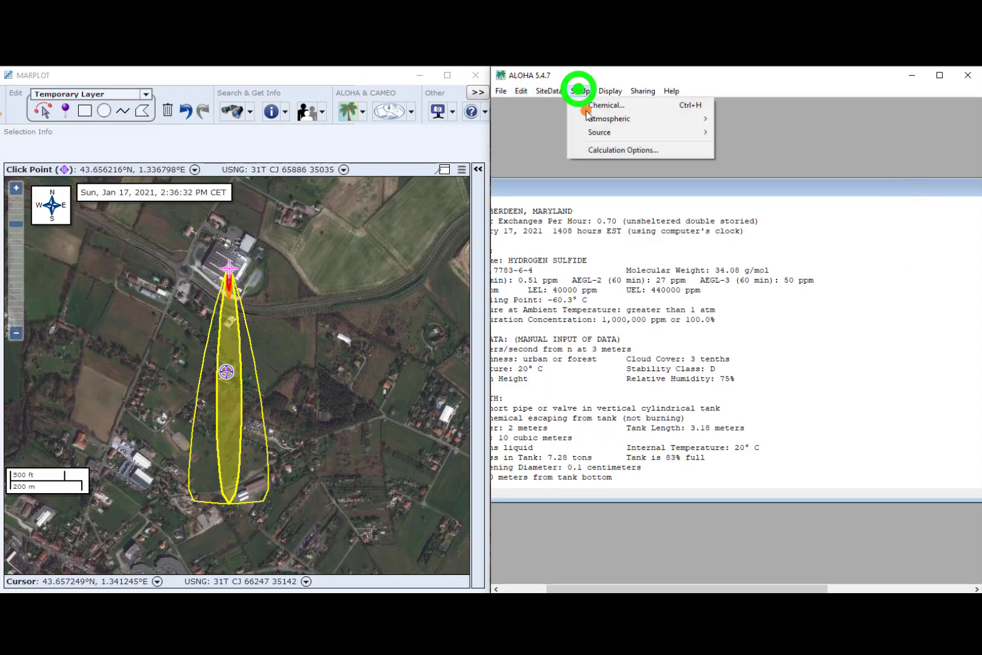
{"action": "mouse_move", "coordinate": [606, 133]}
{"action": "left_click", "coordinate": [755, 157]}
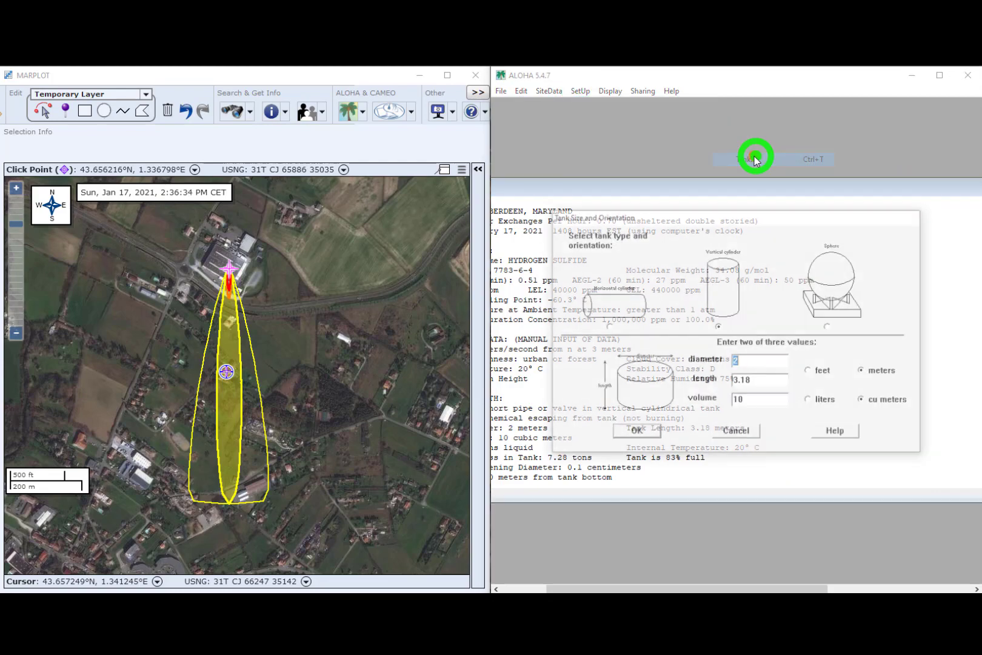
{"action": "left_click", "coordinate": [637, 430]}
{"action": "left_click", "coordinate": [691, 418]}
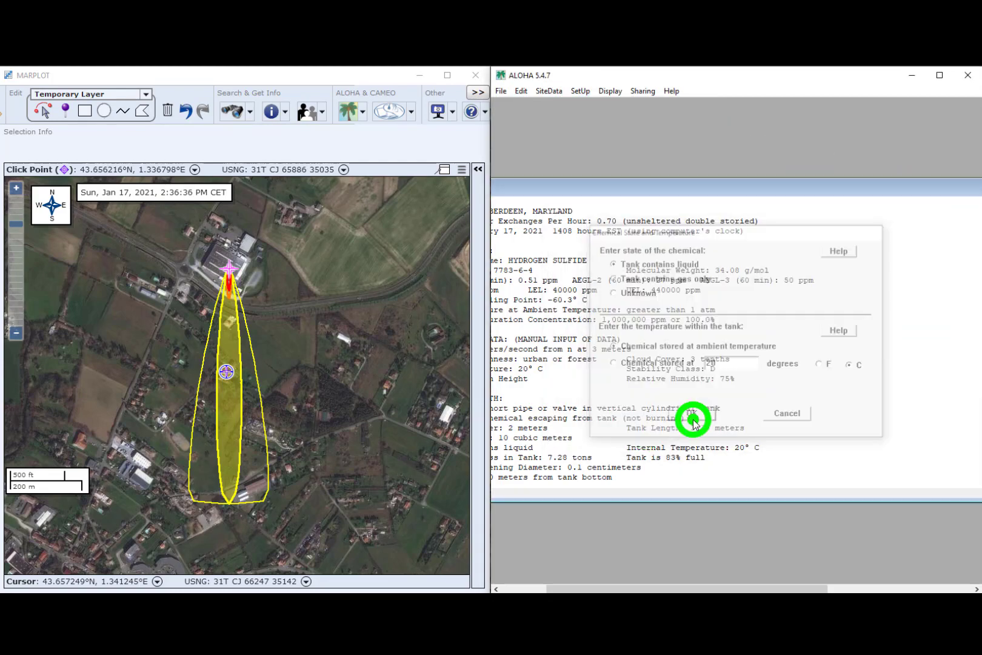
{"action": "left_click", "coordinate": [626, 427]}
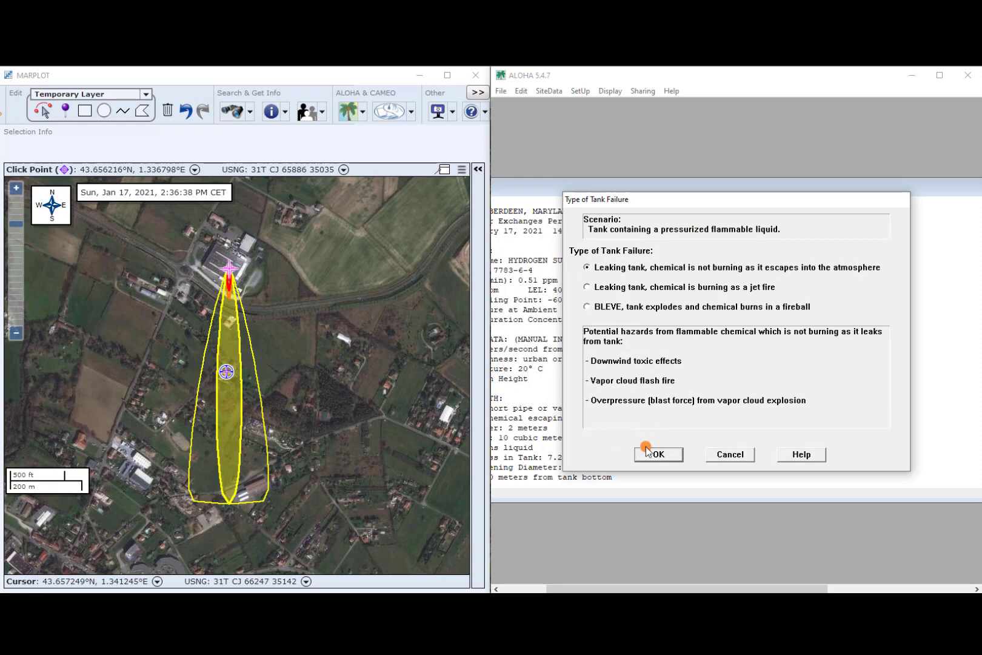
{"action": "left_click", "coordinate": [649, 454]}
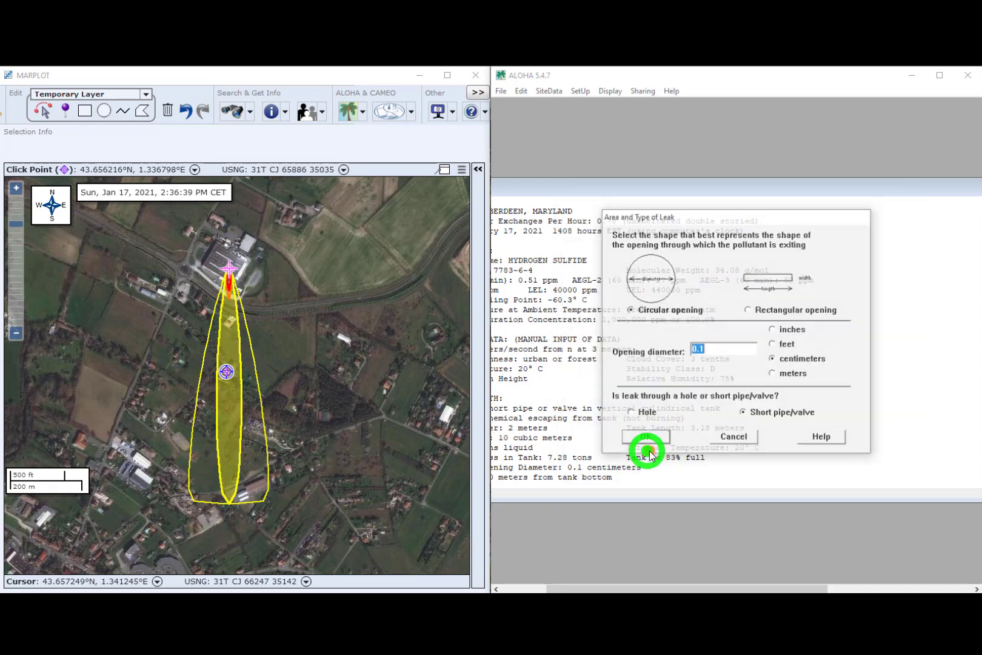
{"action": "double_click", "coordinate": [717, 350]}
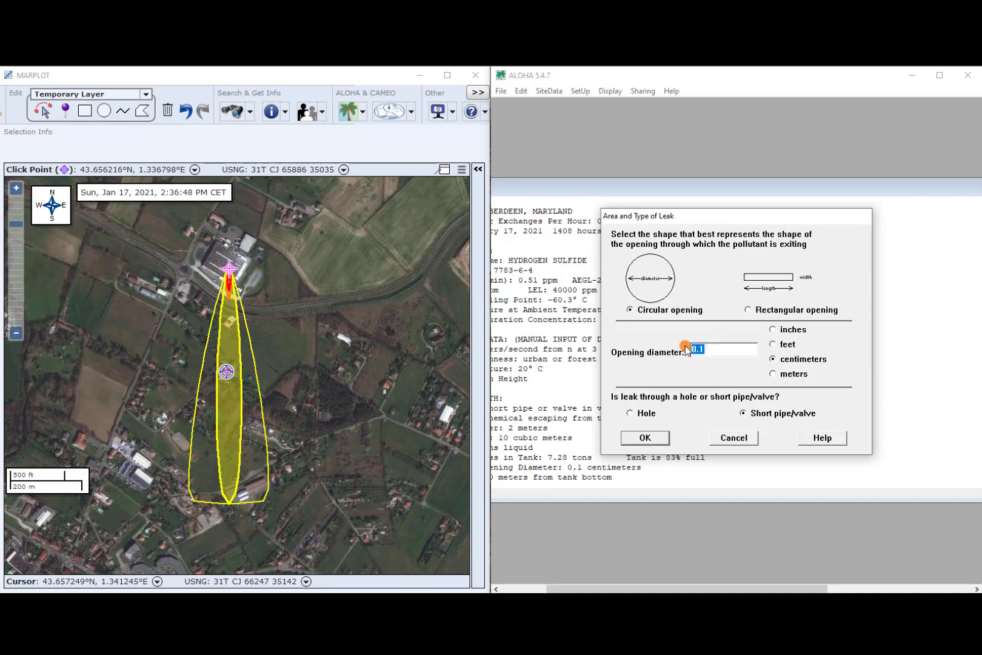
{"action": "type", "text": "1"}
{"action": "left_click", "coordinate": [651, 439]}
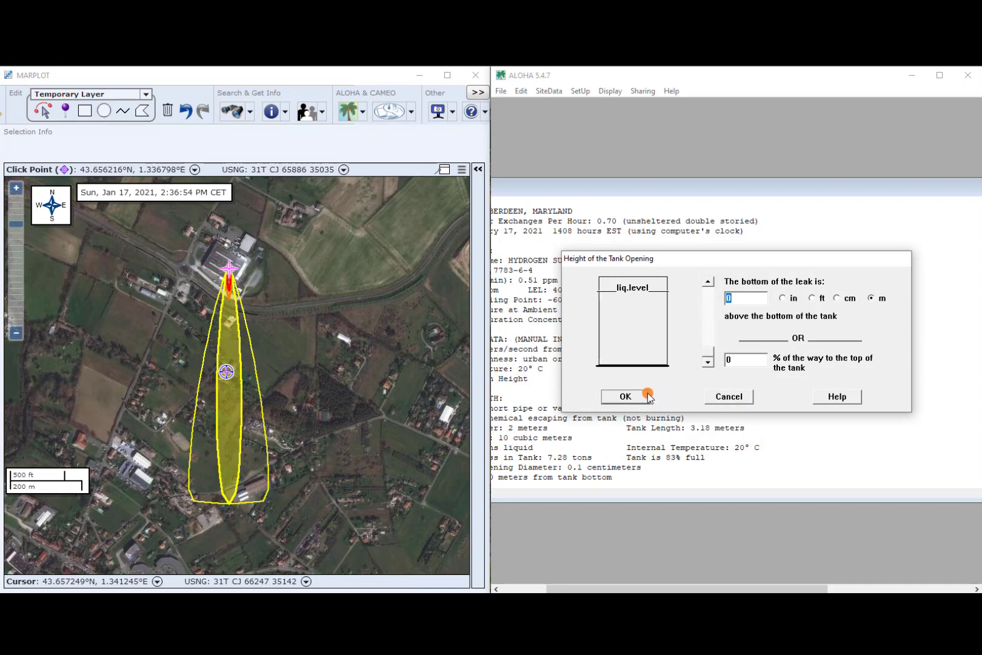
{"action": "left_click", "coordinate": [648, 397]}
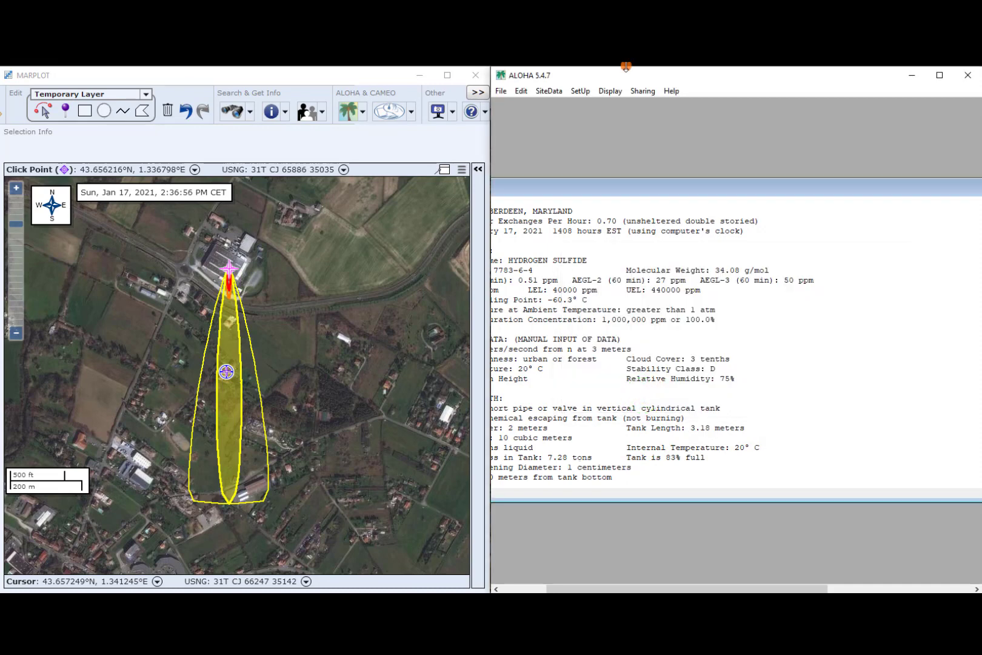
Plot the toxic threat zone using AEGL-3 at 50 ppm, AEGL-2 at 27 ppm and AEGL-1 at 0.51 ppm.
{"action": "left_click", "coordinate": [610, 92]}
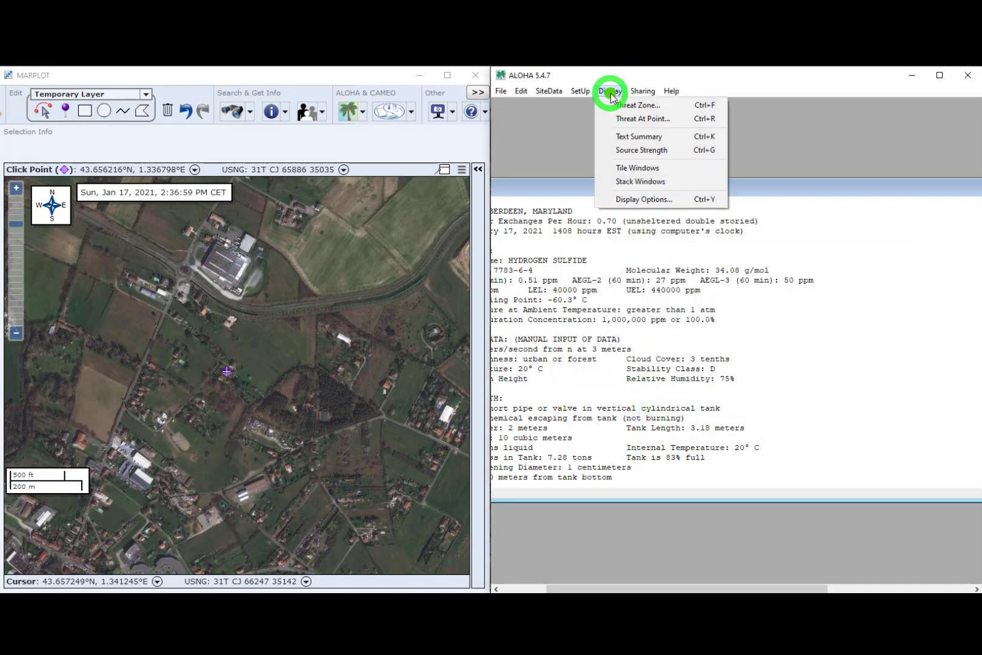
{"action": "left_click", "coordinate": [653, 107]}
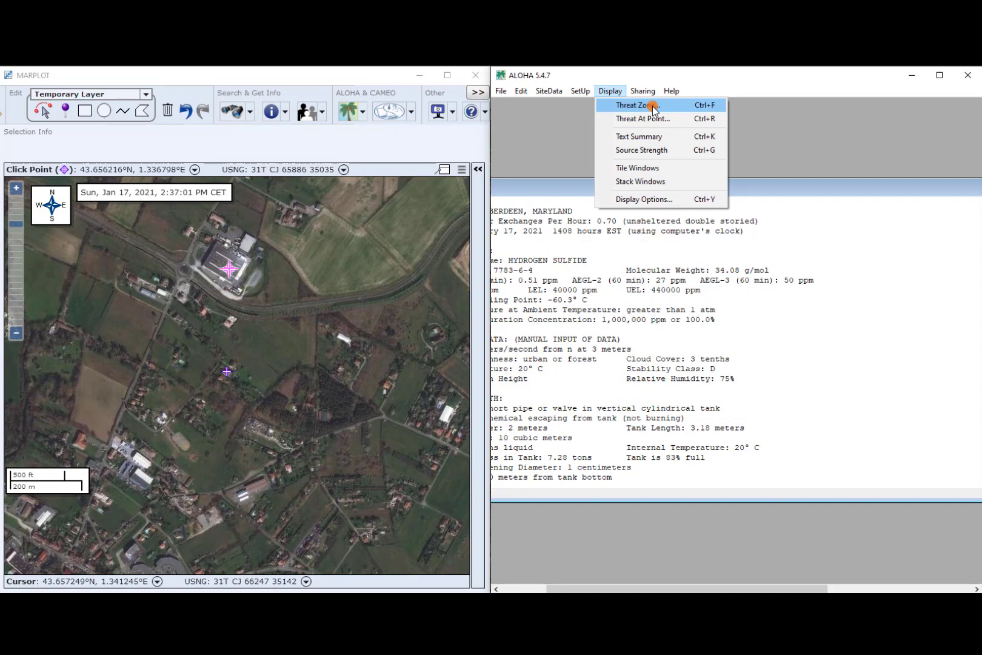
{"action": "left_click", "coordinate": [661, 438]}
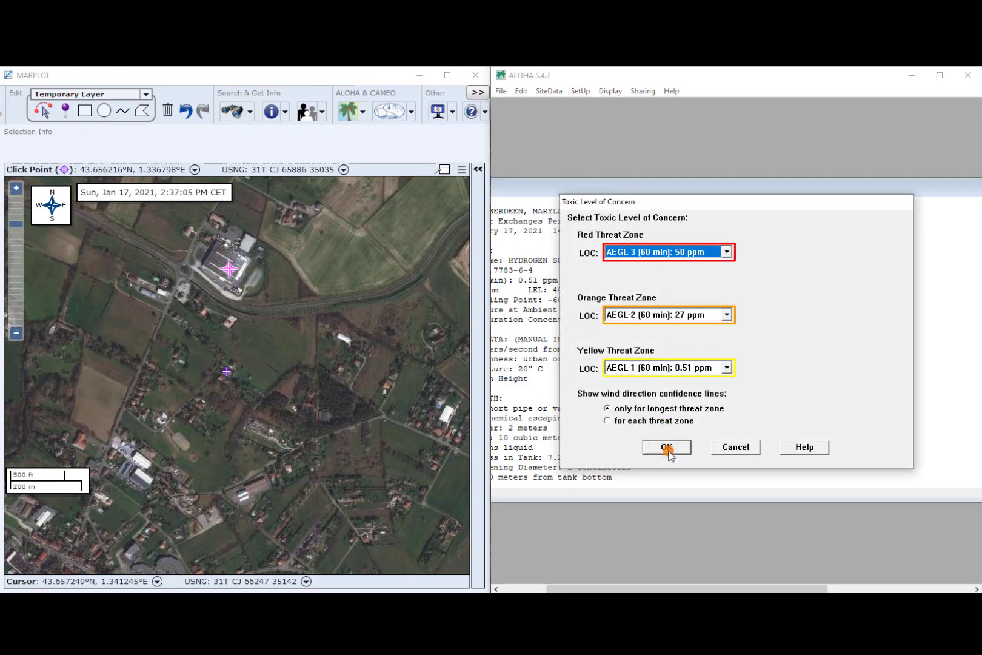
{"action": "left_click", "coordinate": [665, 447]}
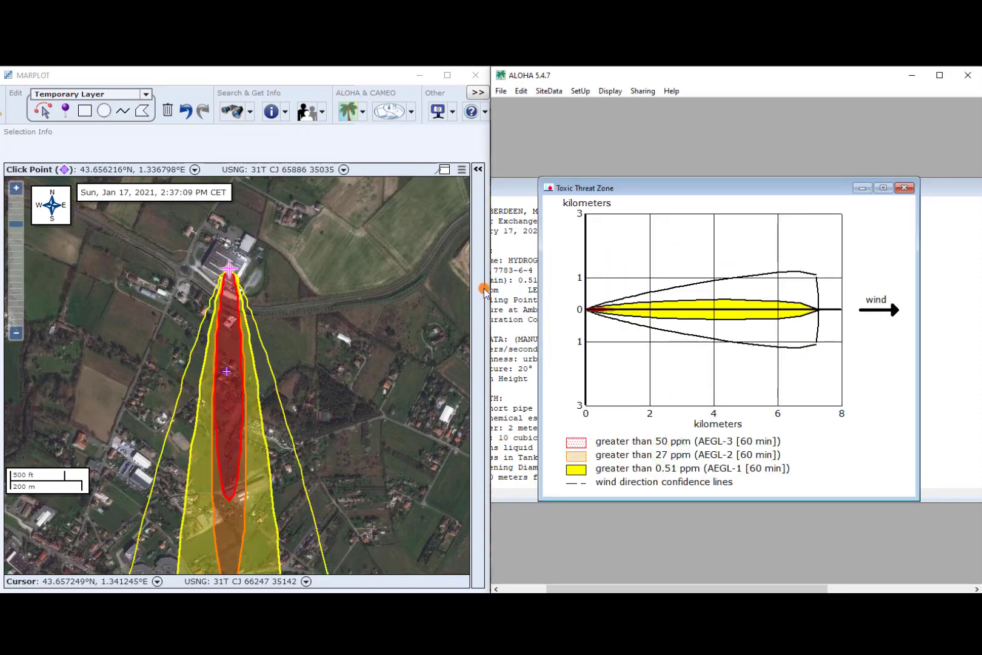
Set an ALOHA threat point in MARPLOT at 43.607985°N, 1.336781°E near the enlarged yellow zone's southern end, inspect its concentration graph, and close it.
{"action": "scroll", "coordinate": [345, 334], "scroll_direction": "down", "scroll_amount": 1}
{"action": "scroll", "coordinate": [373, 346], "scroll_direction": "down", "scroll_amount": 1}
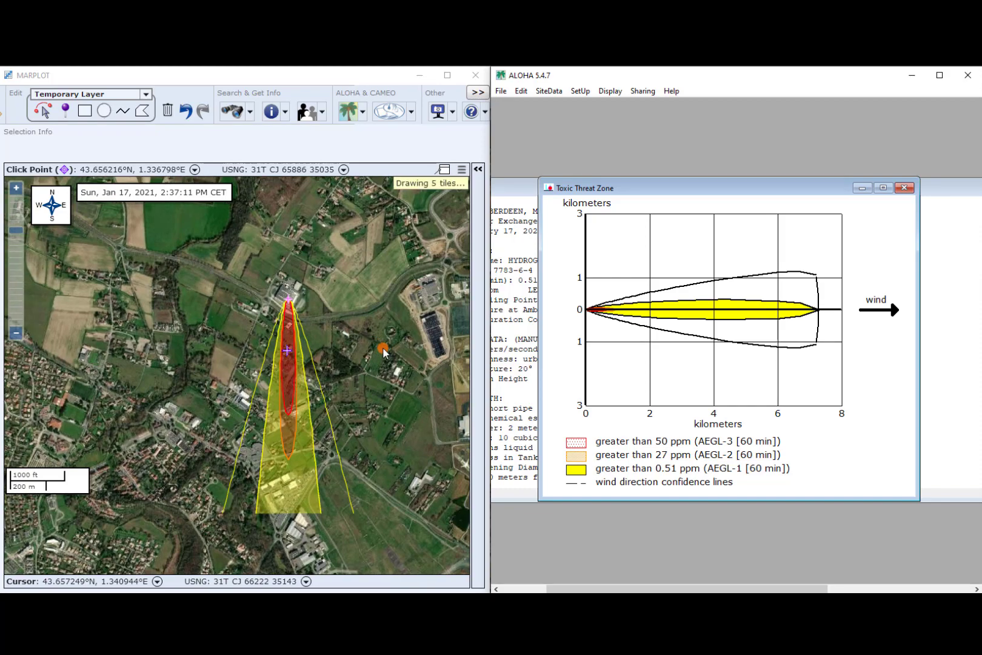
{"action": "scroll", "coordinate": [376, 352], "scroll_direction": "down", "scroll_amount": 1}
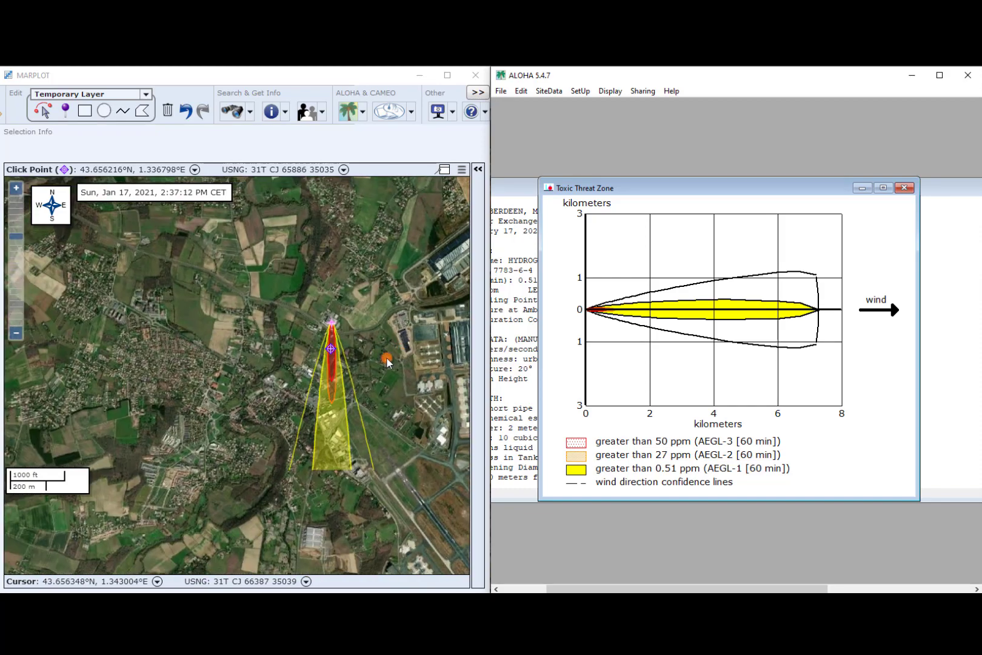
{"action": "mouse_move", "coordinate": [384, 351]}
{"action": "left_mouse_down"}
{"action": "mouse_move", "coordinate": [336, 305]}
{"action": "mouse_move", "coordinate": [318, 257]}
{"action": "mouse_move", "coordinate": [293, 232]}
{"action": "left_mouse_up"}
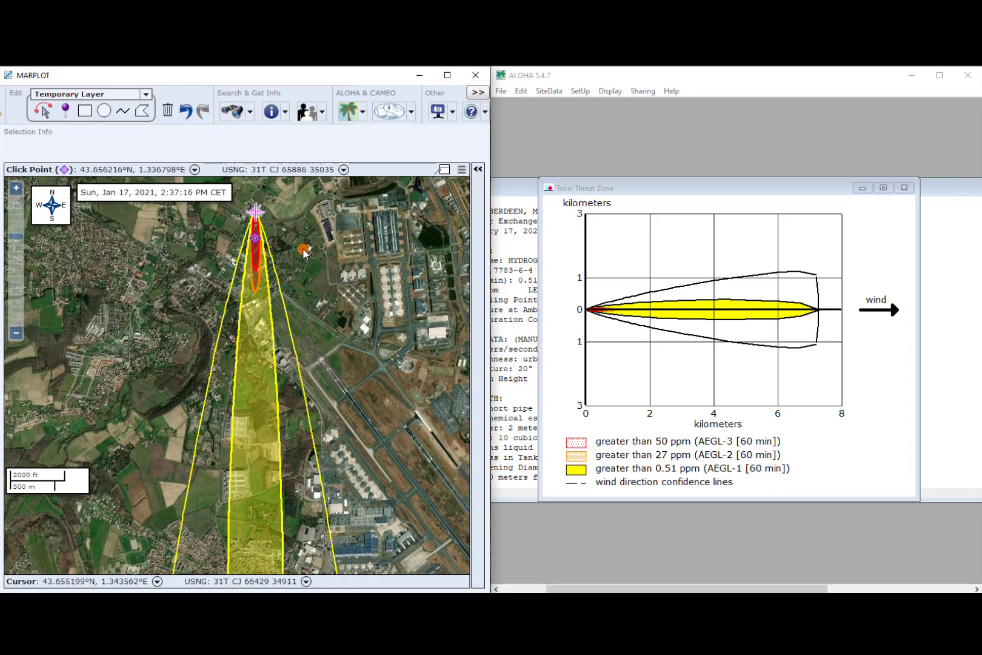
{"action": "scroll", "coordinate": [307, 259], "scroll_direction": "down", "scroll_amount": 1}
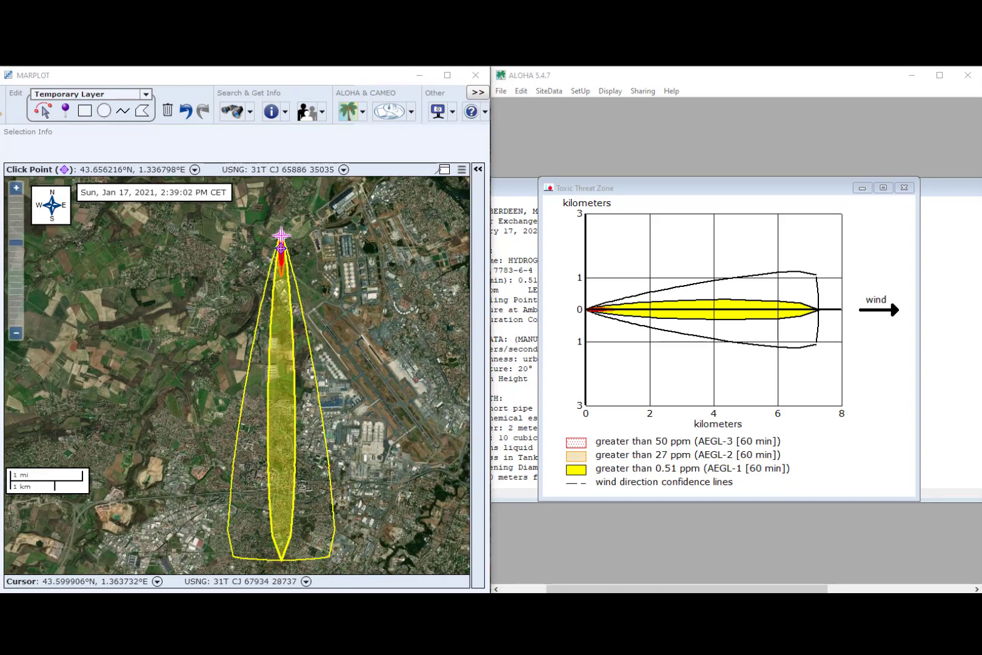
{"action": "left_click", "coordinate": [281, 489]}
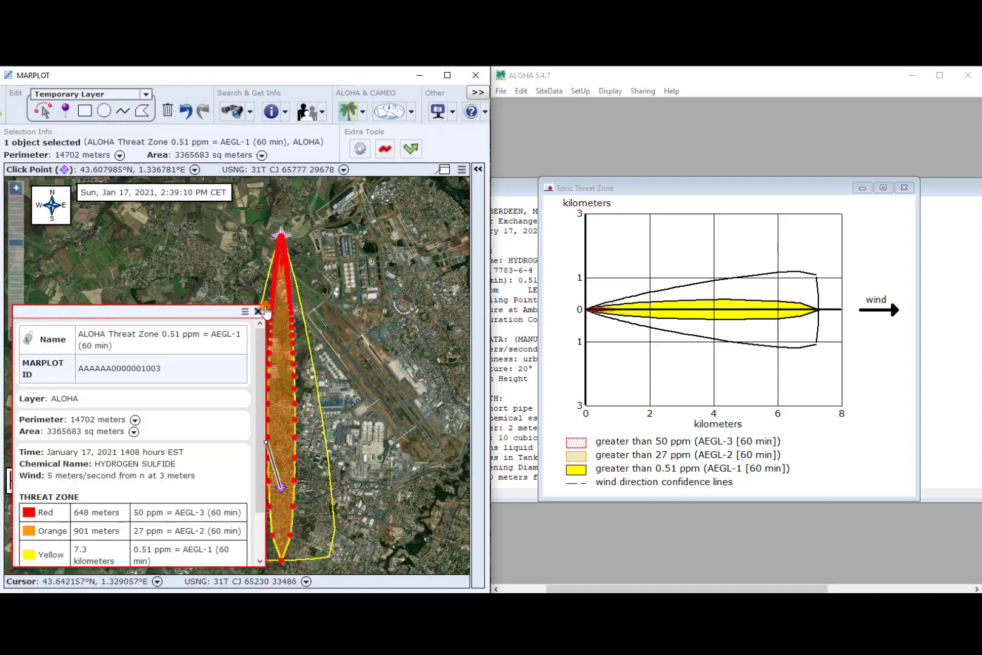
{"action": "left_click", "coordinate": [258, 311]}
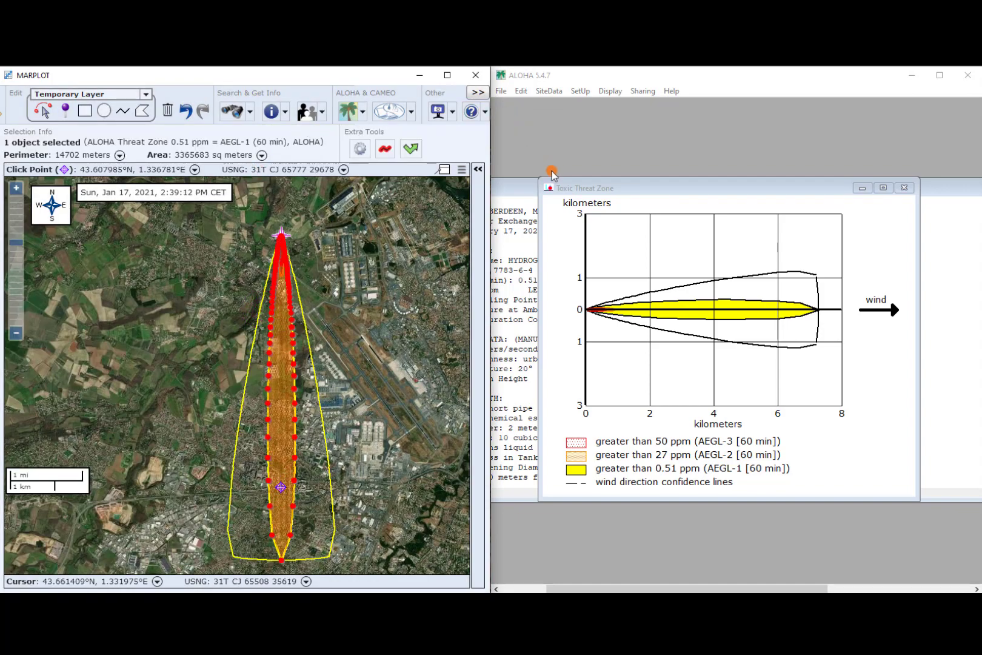
{"action": "left_click", "coordinate": [362, 115]}
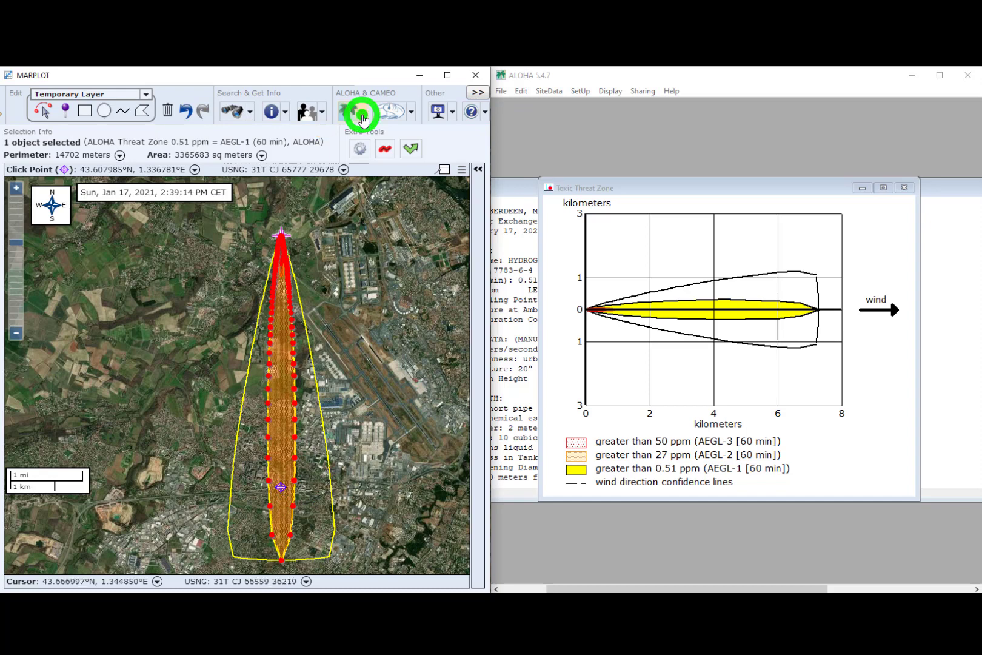
{"action": "left_click", "coordinate": [368, 166]}
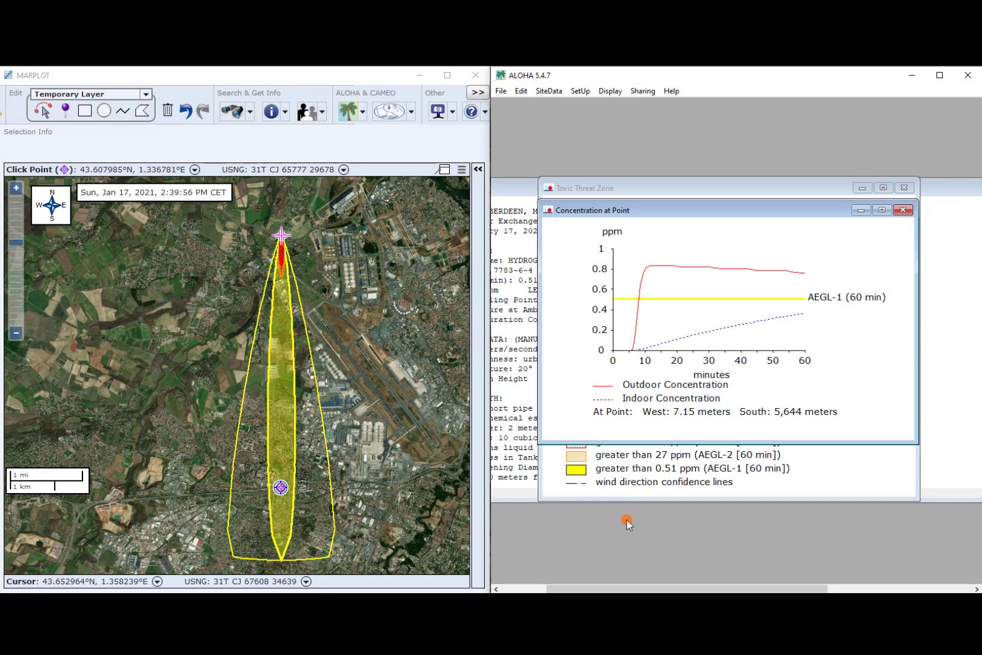
{"action": "left_click", "coordinate": [904, 210]}
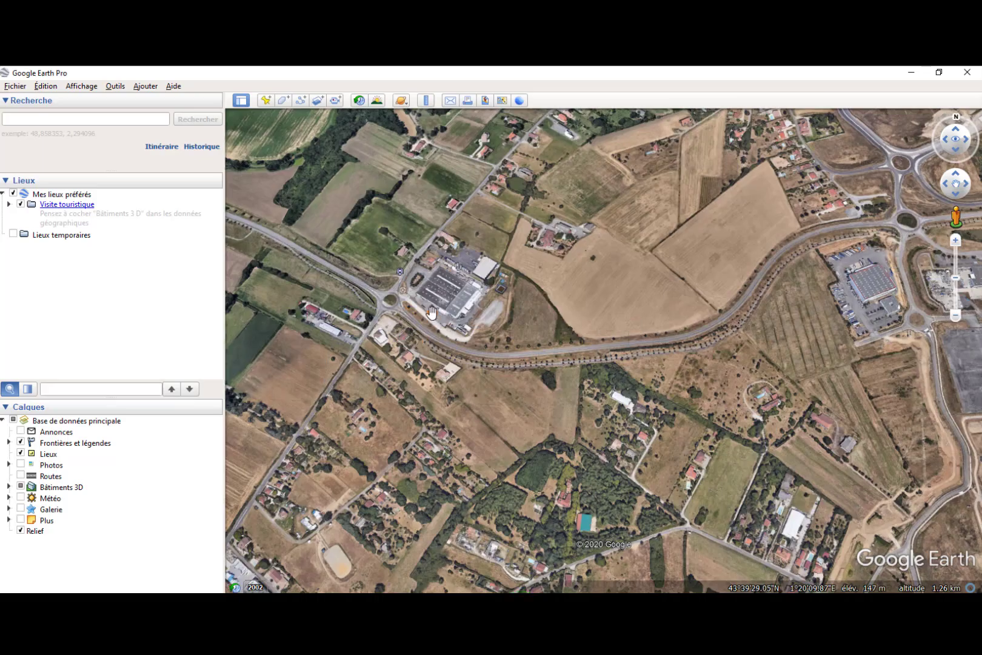
Add a Google Earth placemark named Test Aloha at 43°39'31.63"N, 1°20'11.72"E on the large building beside the roundabout.
{"action": "left_click_drag", "start_coordinate": [392, 352], "coordinate": [442, 355]}
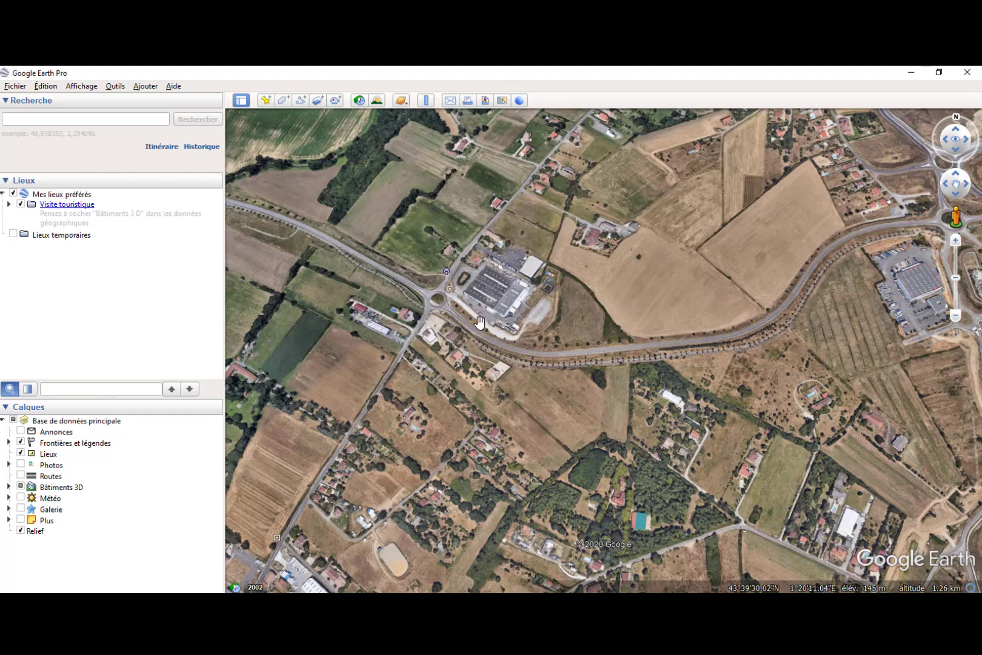
{"action": "left_click", "coordinate": [266, 101]}
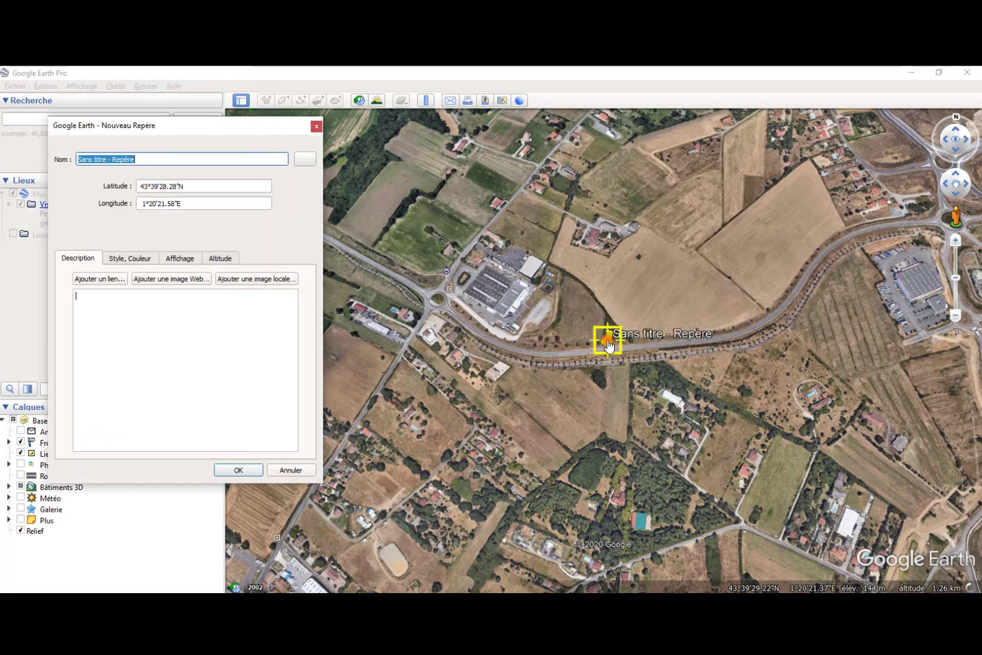
{"action": "left_click_drag", "start_coordinate": [608, 342], "coordinate": [492, 303]}
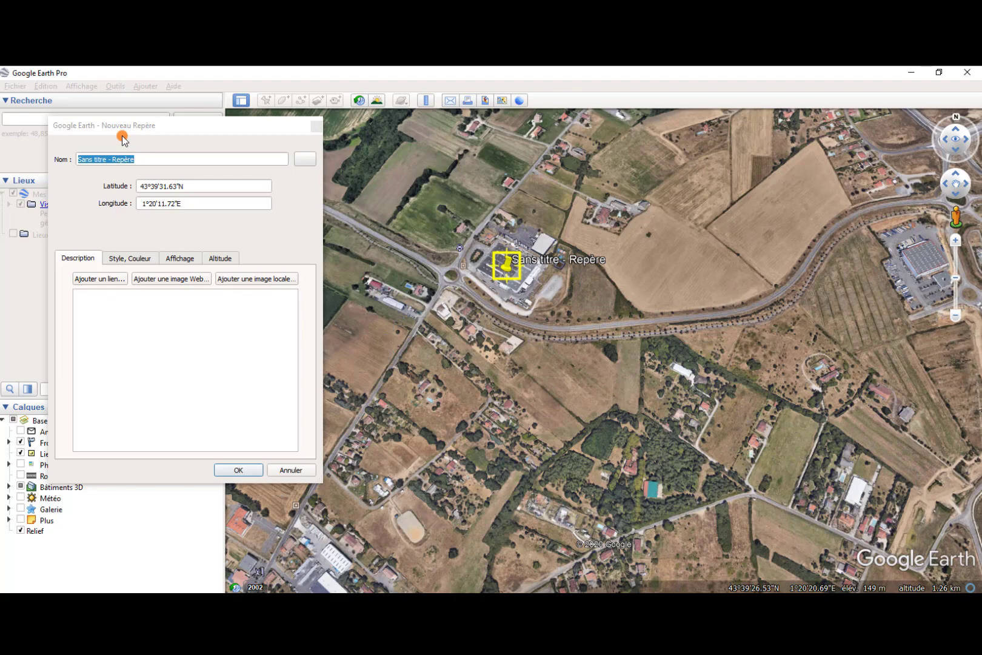
{"action": "left_click", "coordinate": [145, 159]}
{"action": "type", "text": "Test A"}
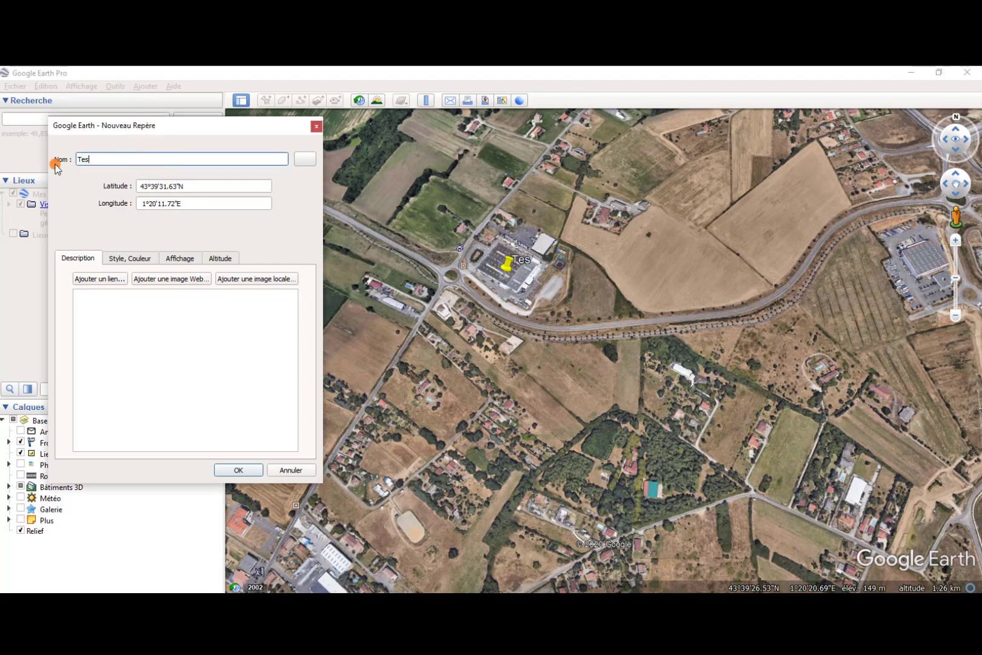
{"action": "type", "text": "loha"}
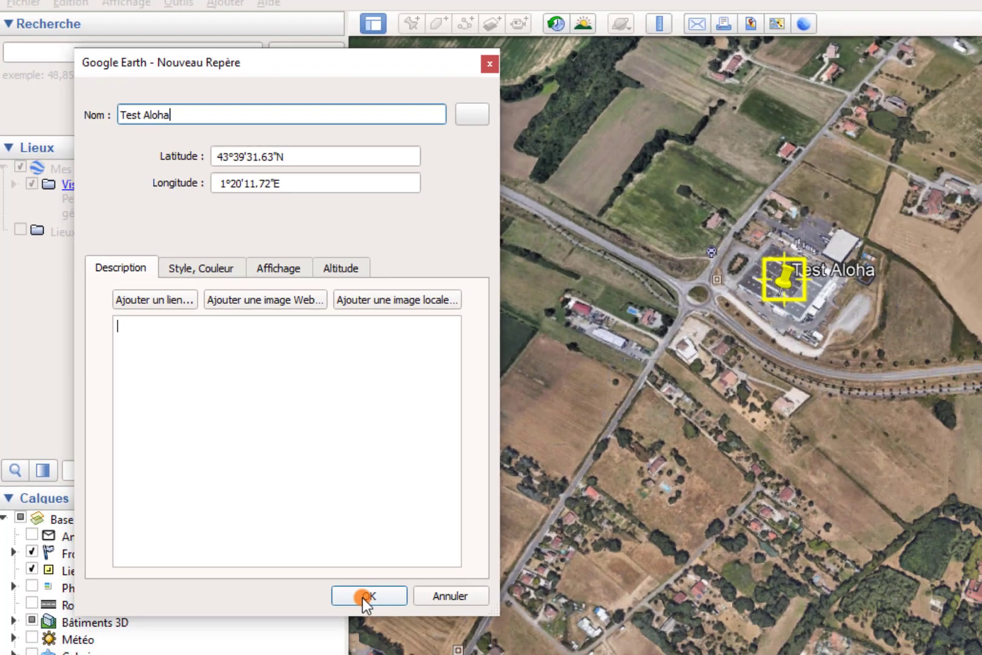
{"action": "left_click", "coordinate": [362, 598]}
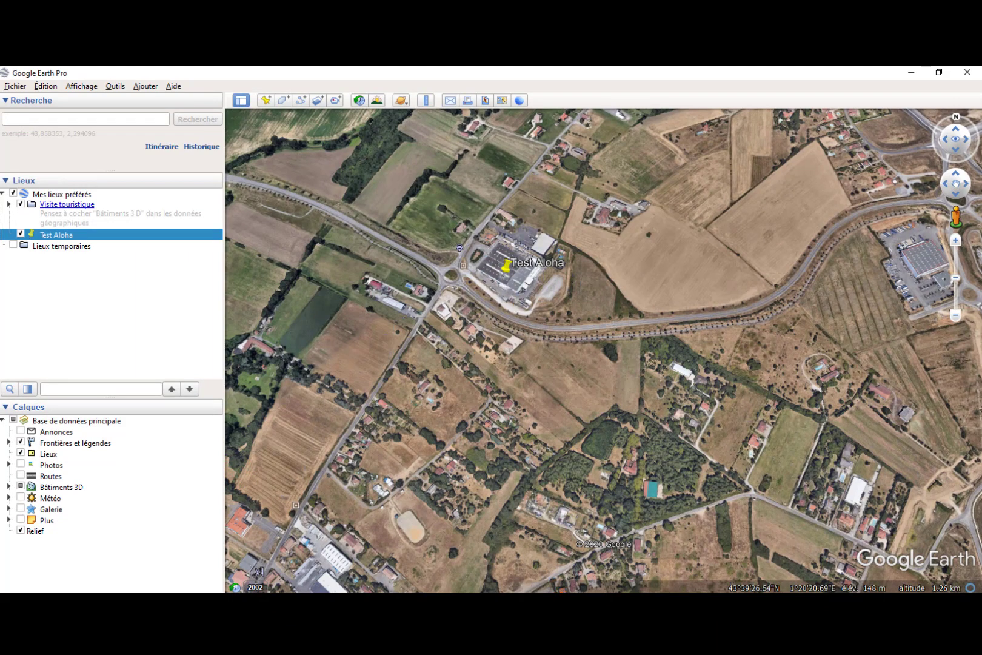
Switch to ALOHA and start exporting the threat zones in KML format for Google Earth.
{"action": "key", "text": "alt+Tab"}
{"action": "left_click", "coordinate": [934, 77]}
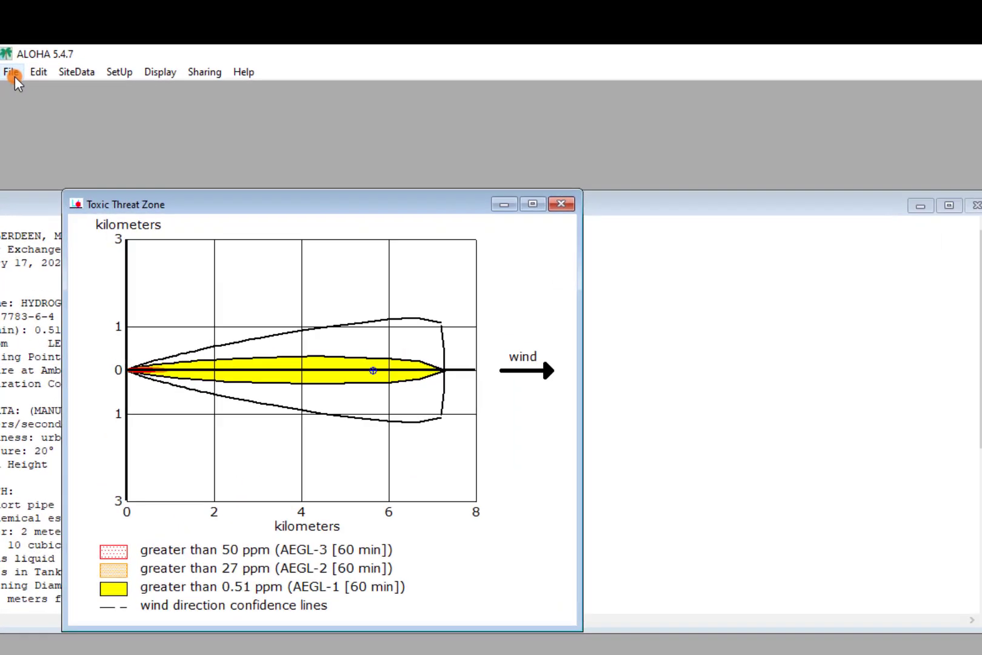
{"action": "left_click", "coordinate": [15, 77]}
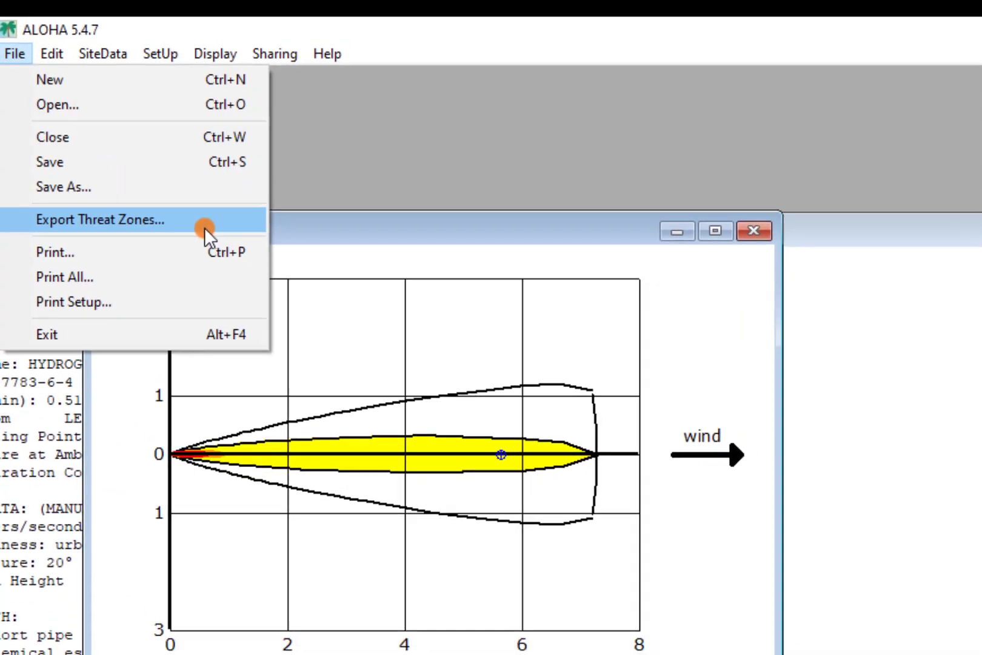
{"action": "left_click", "coordinate": [205, 228]}
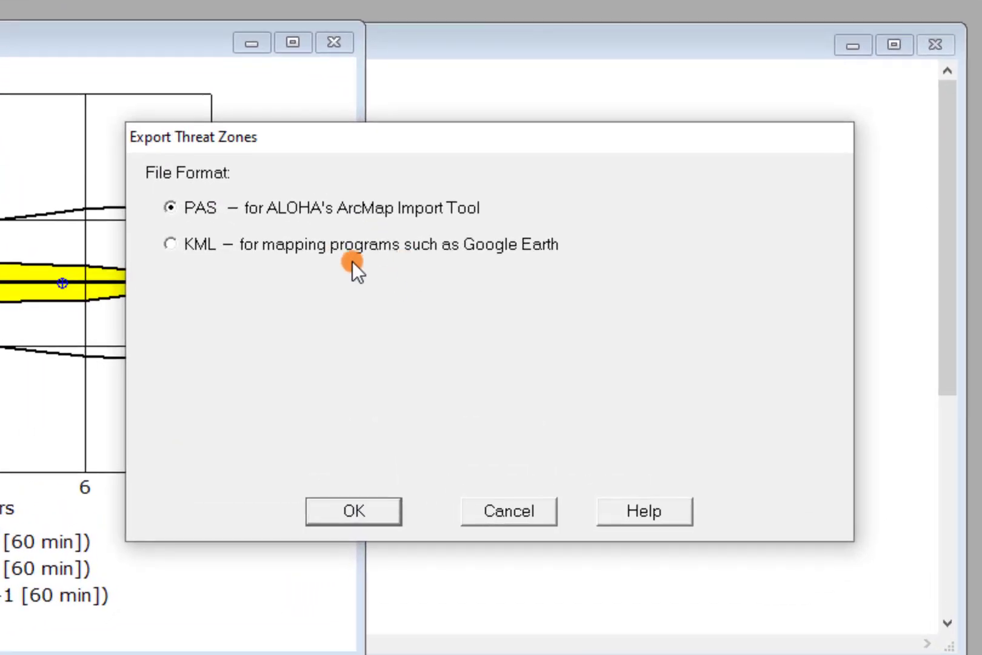
{"action": "left_click", "coordinate": [177, 247]}
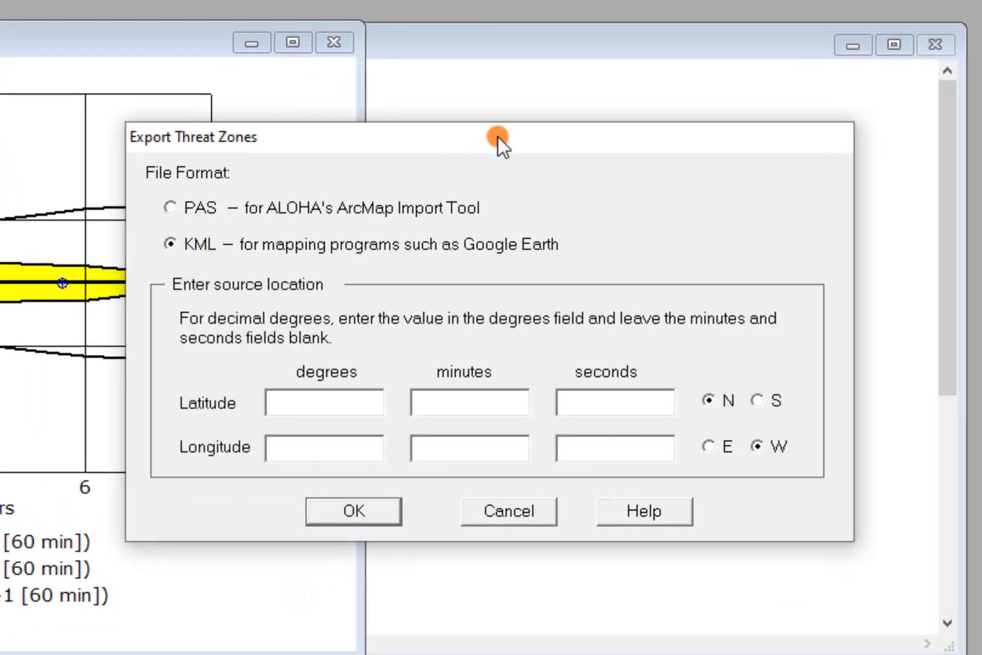
{"action": "left_click_drag", "start_coordinate": [484, 141], "coordinate": [537, 3]}
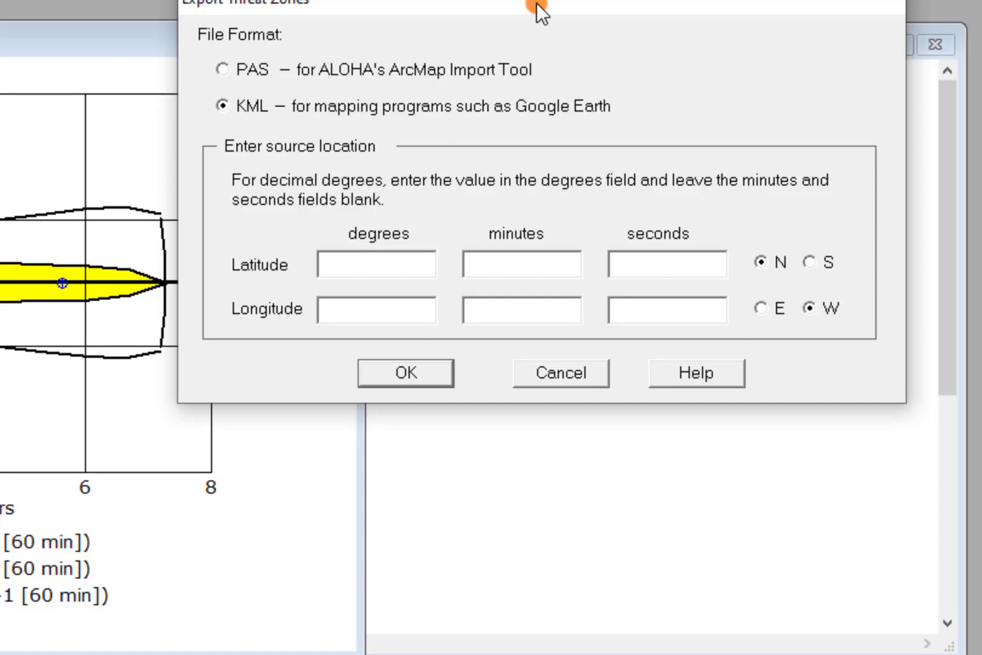
Enter the source location as latitude 43° 20' 31,63" N and longitude 1° 20' 11,72" E, and submit it.
{"action": "left_click", "coordinate": [372, 266]}
{"action": "type", "text": "4320"}
{"action": "key", "text": "Tab"}
{"action": "type", "text": "31,63"}
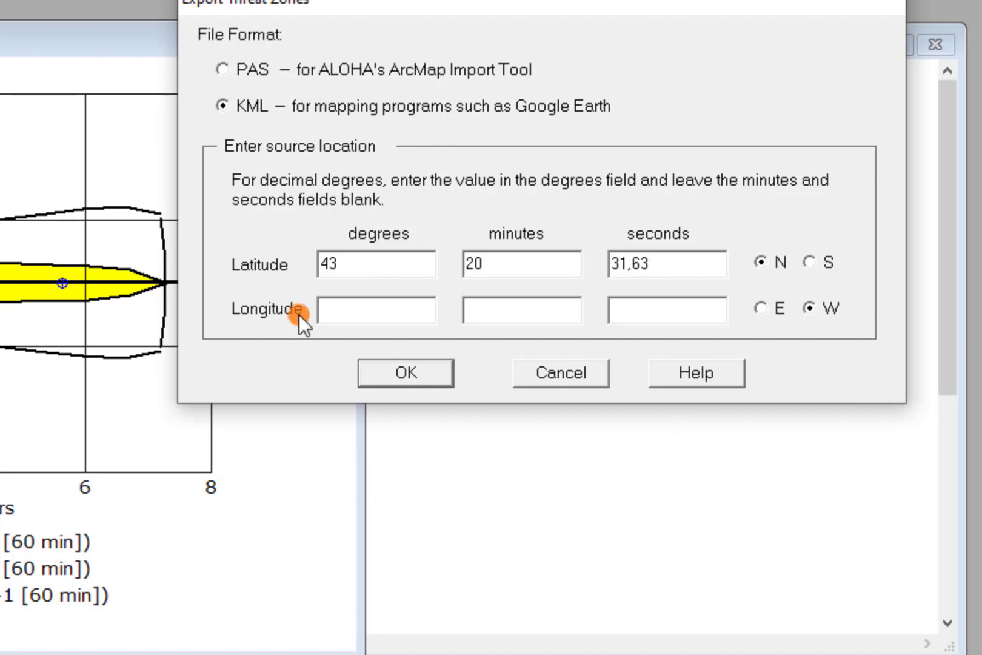
{"action": "left_click", "coordinate": [344, 308]}
{"action": "type", "text": "1"}
{"action": "type", "text": "20"}
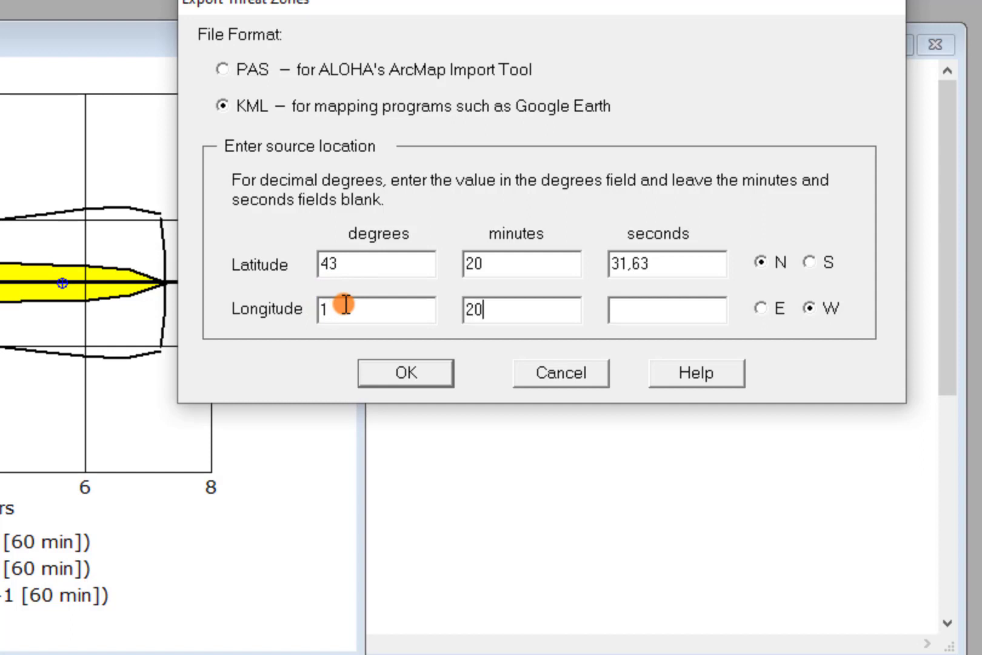
{"action": "type", "text": "11,72"}
{"action": "left_click", "coordinate": [765, 309]}
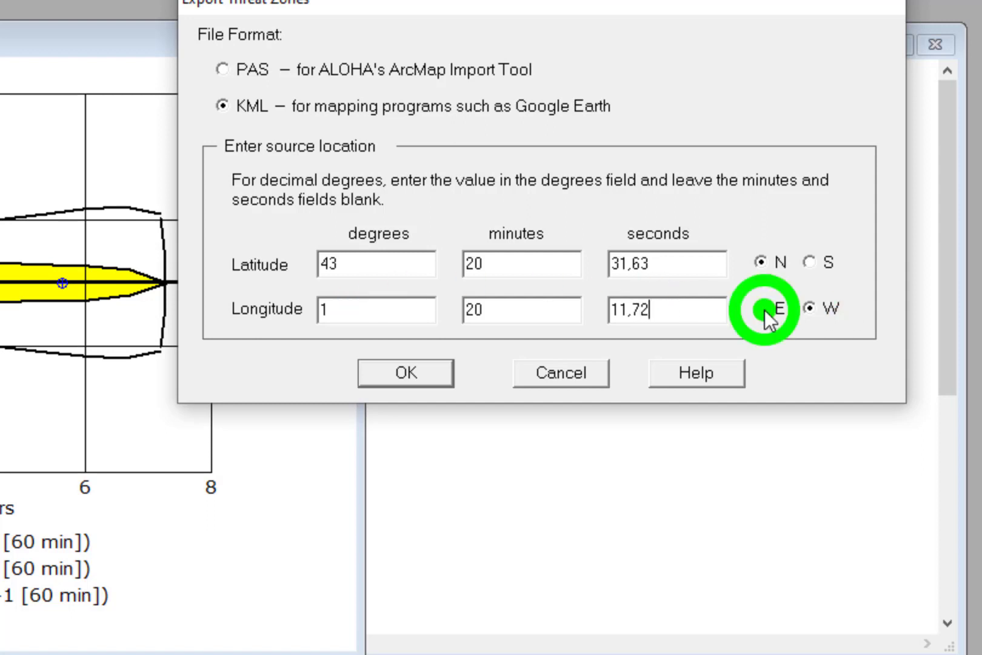
{"action": "left_click", "coordinate": [407, 372]}
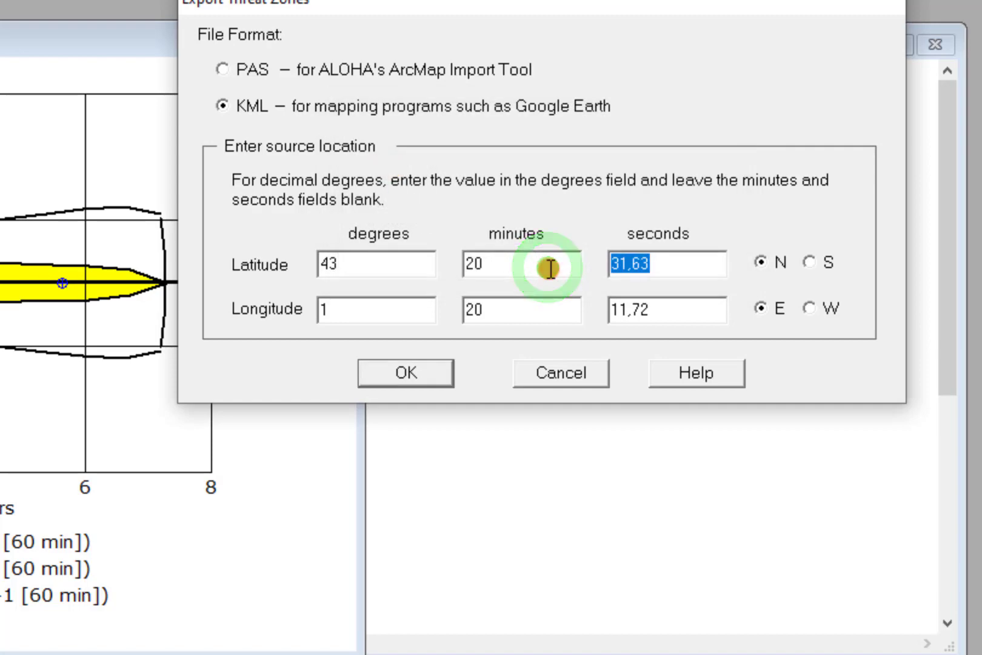
Correct the decimal separators in the seconds to 31.63 for latitude and 11.72 for longitude, and accept the source location.
{"action": "left_click", "coordinate": [629, 265]}
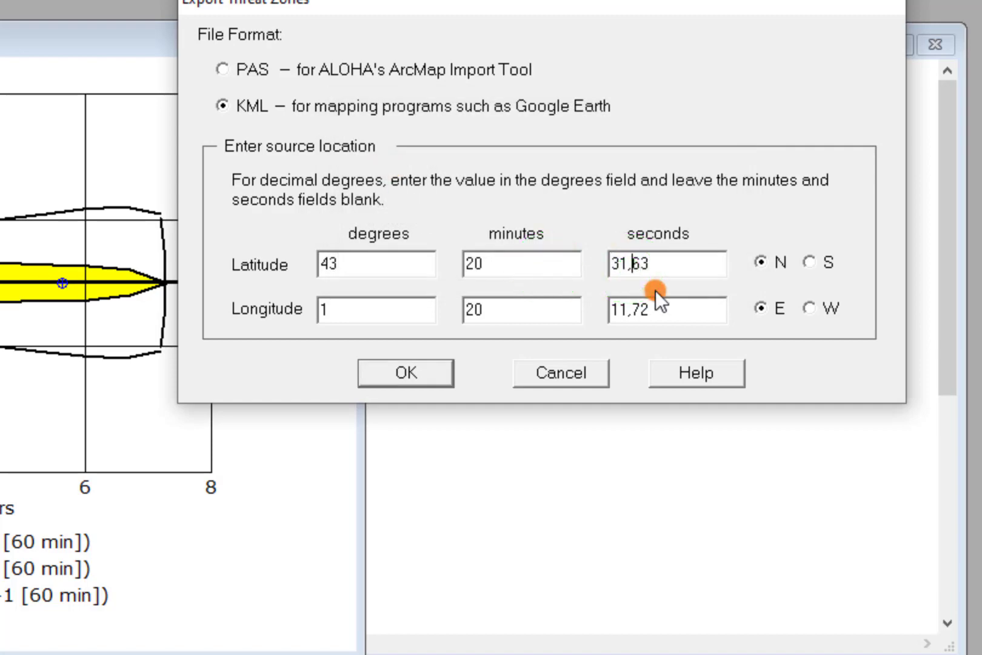
{"action": "key", "text": "Delete"}
{"action": "type", "text": "."}
{"action": "left_click", "coordinate": [631, 311]}
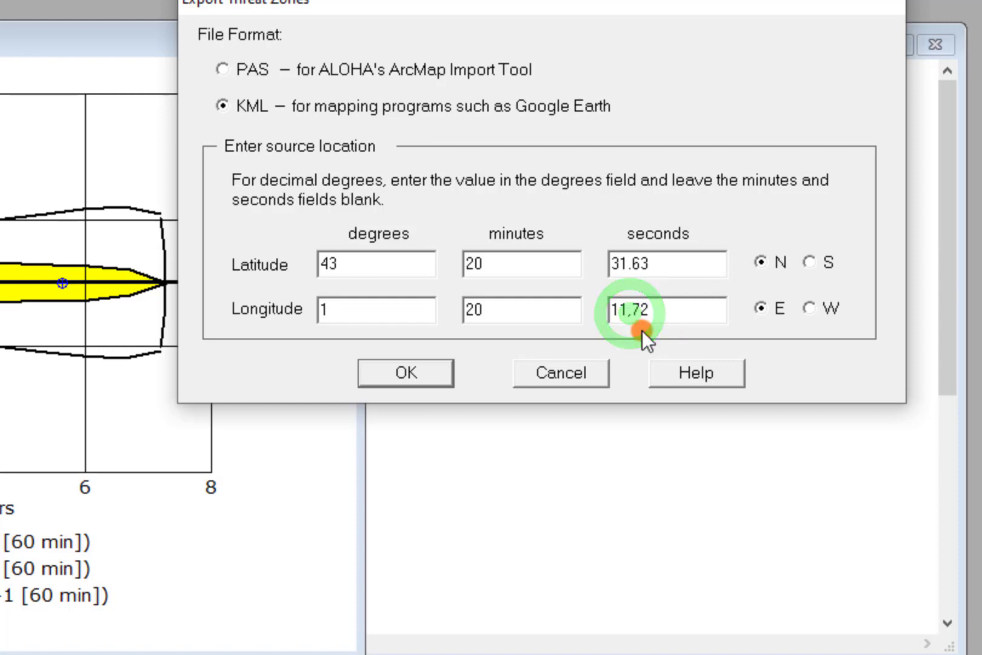
{"action": "key", "text": "Delete"}
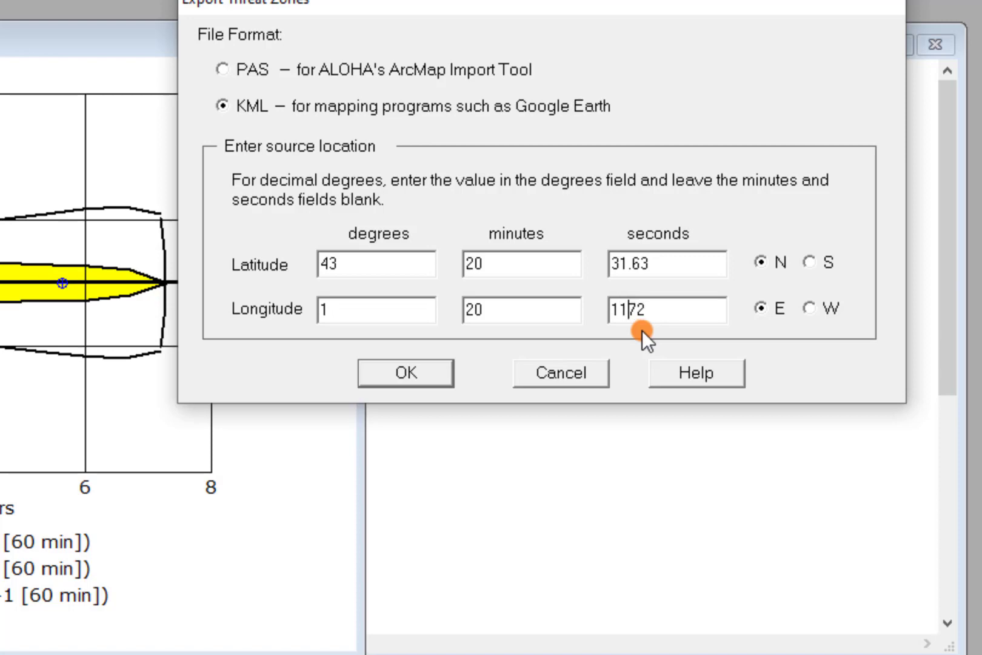
{"action": "type", "text": "."}
{"action": "left_click", "coordinate": [440, 370]}
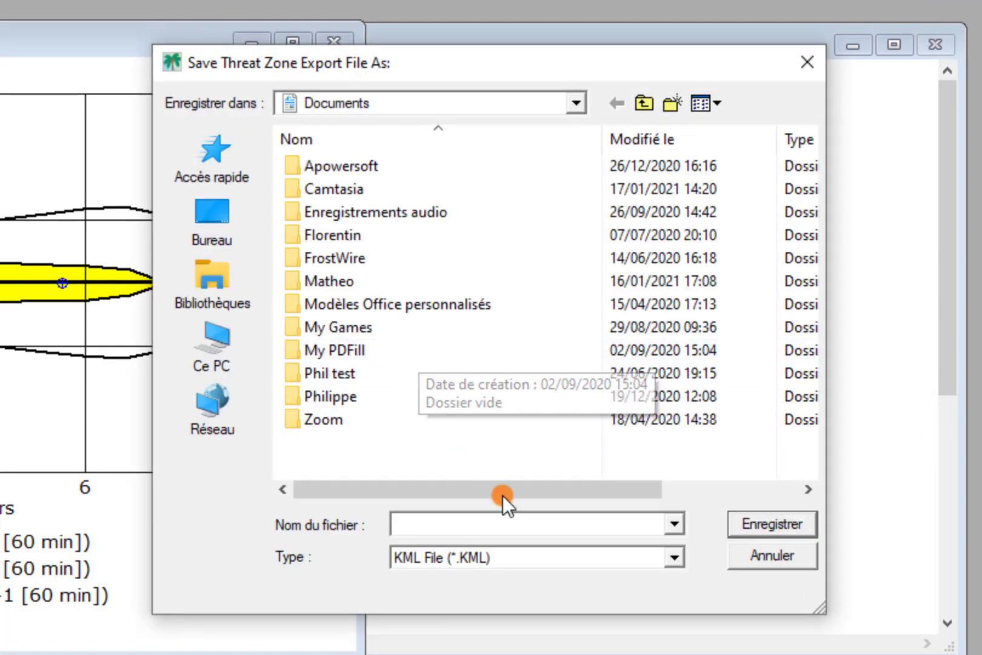
Save the threat zone export as a KML file named test Aloha in the Documents folder.
{"action": "left_click", "coordinate": [470, 527]}
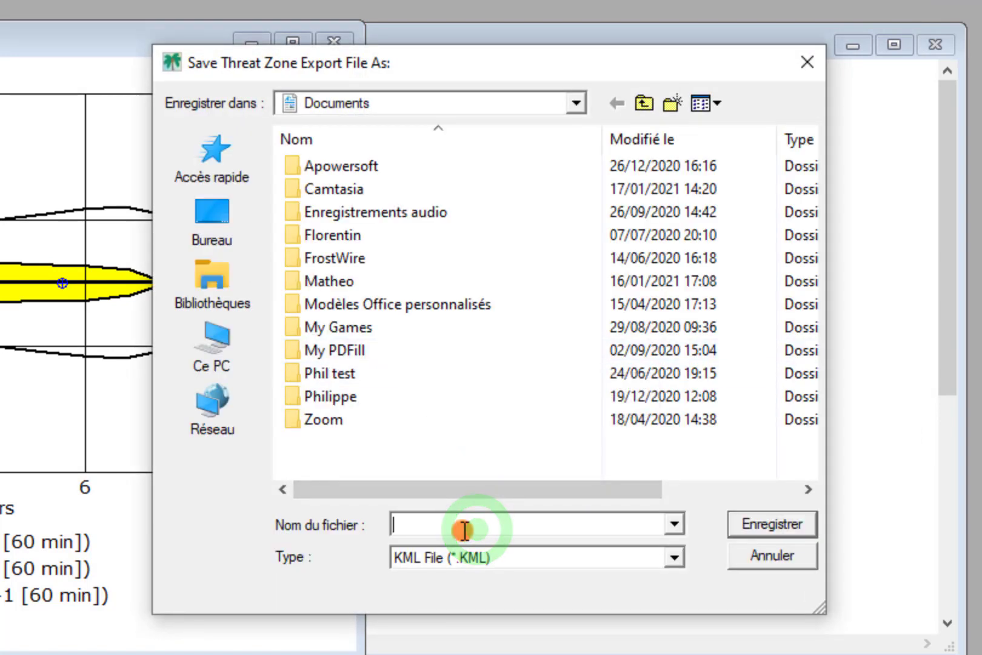
{"action": "type", "text": "test Aloha"}
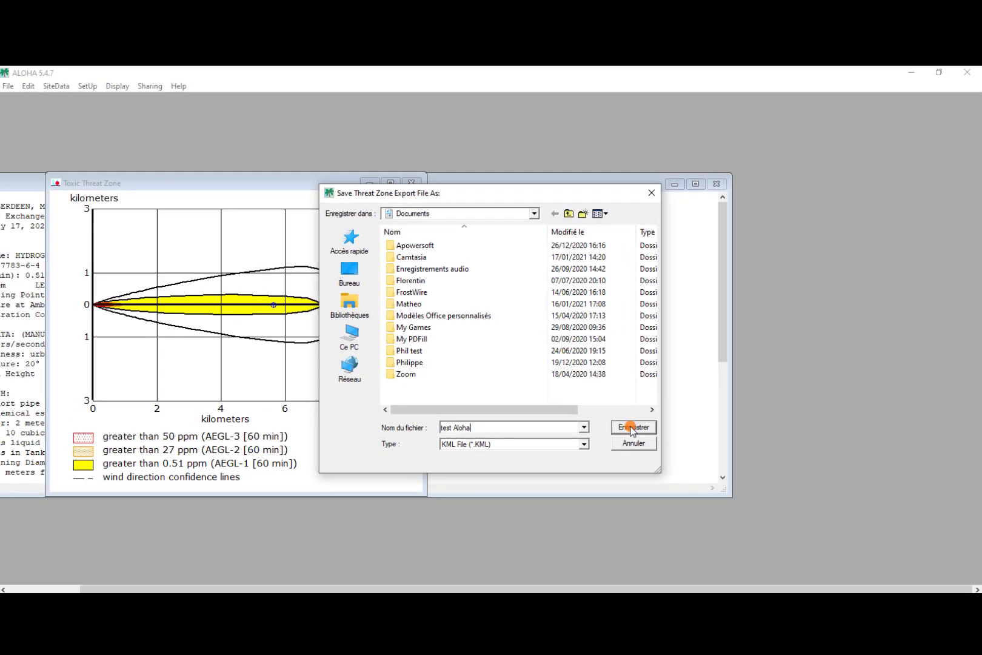
{"action": "left_click", "coordinate": [772, 524]}
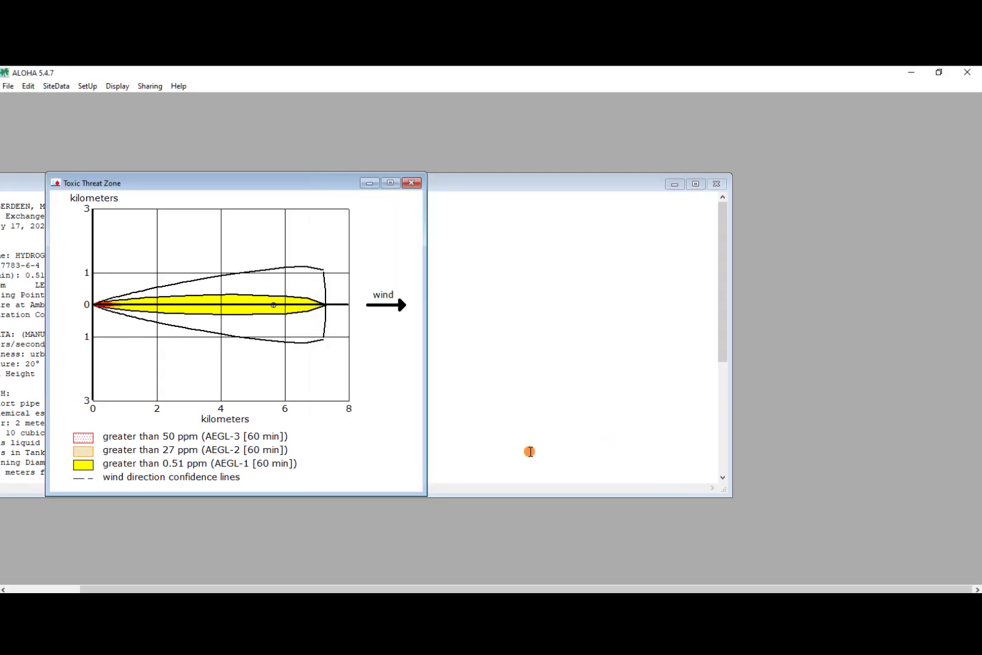
Switch to Google Earth Pro, open test Aloha.kml from Documents, and compare the plume's location with the Test Aloha placemark.
{"action": "mouse_move", "coordinate": [556, 588]}
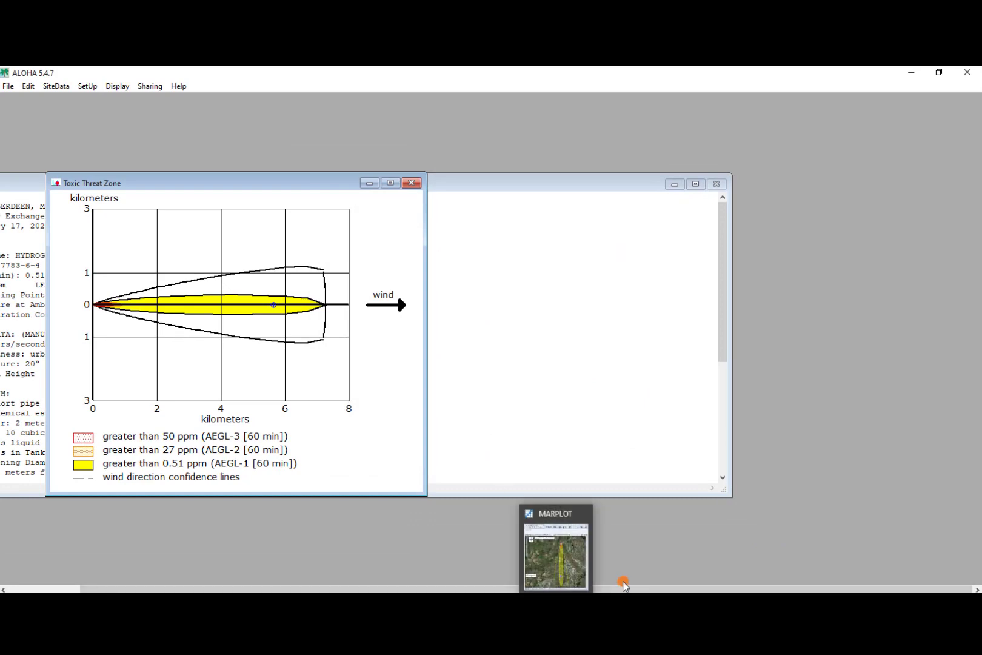
{"action": "left_click", "coordinate": [525, 591]}
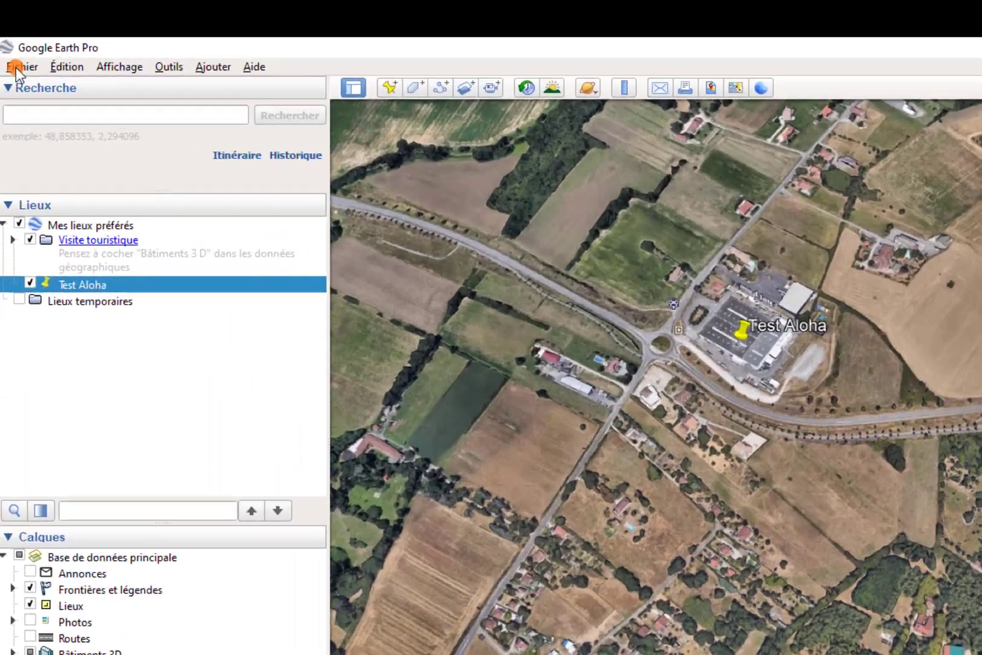
{"action": "left_click", "coordinate": [15, 86]}
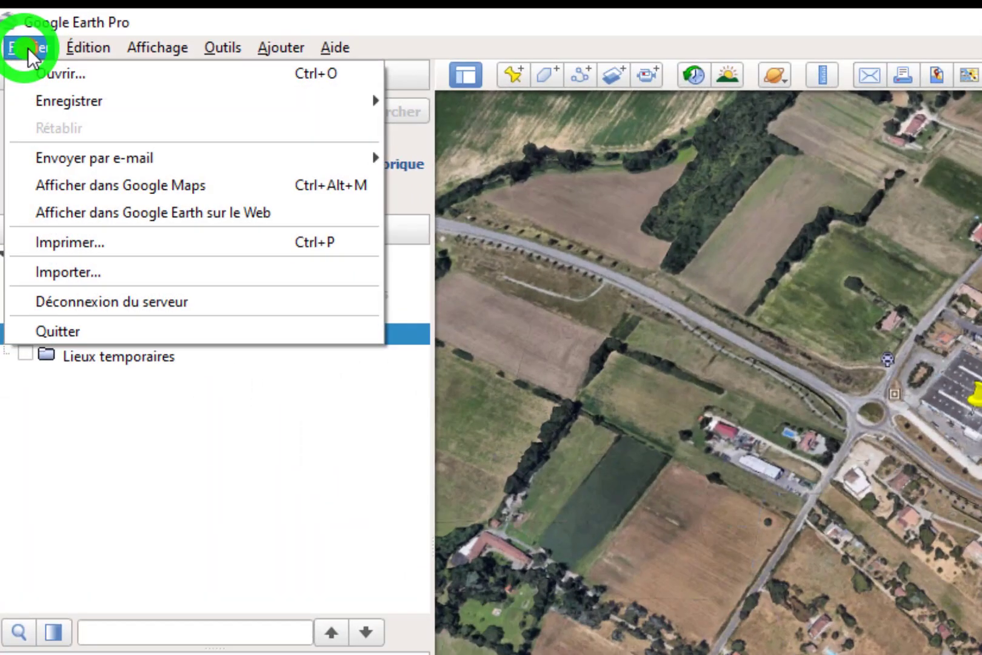
{"action": "left_click", "coordinate": [89, 73]}
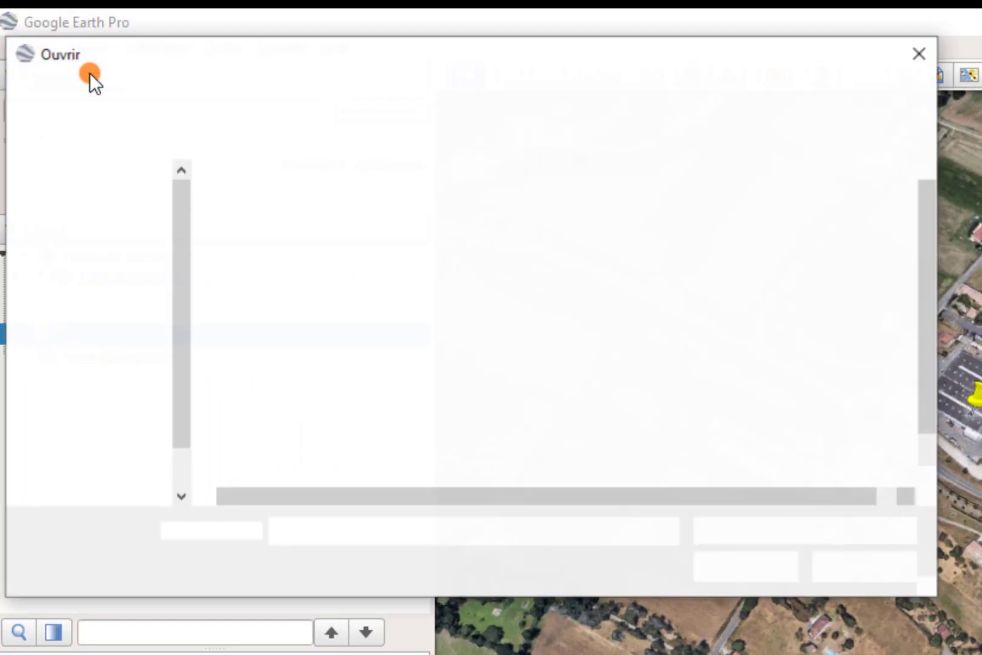
{"action": "scroll", "coordinate": [393, 265], "scroll_direction": "down", "scroll_amount": 1}
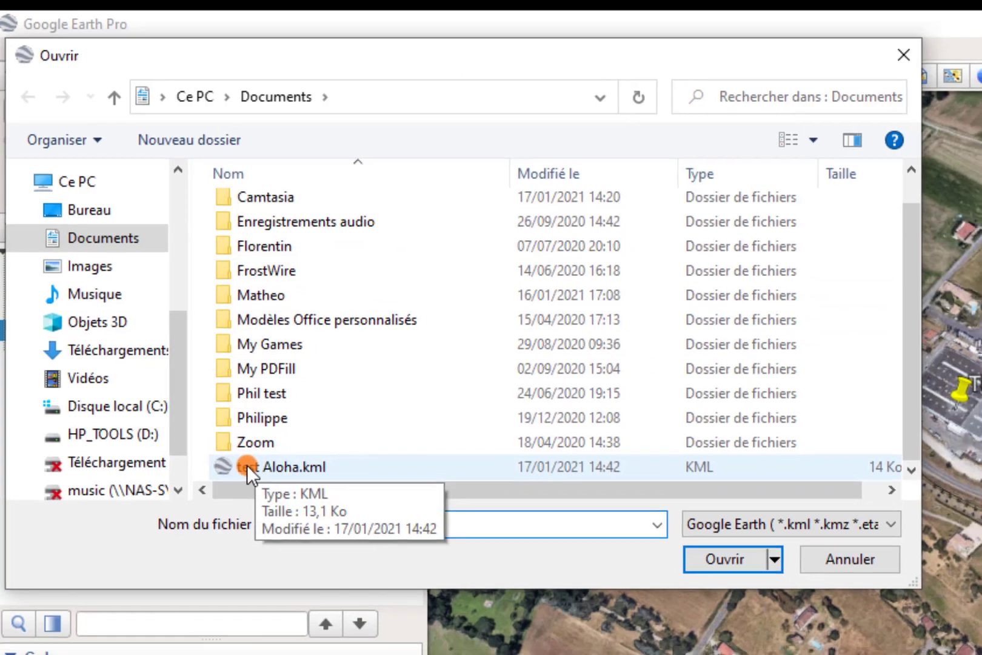
{"action": "double_click", "coordinate": [250, 472]}
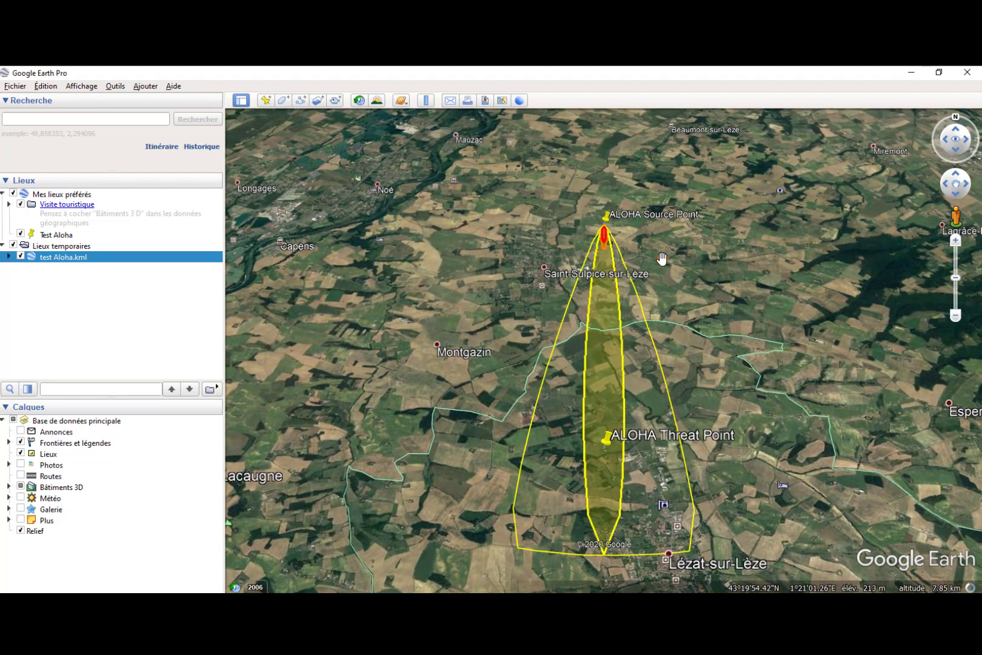
{"action": "scroll", "coordinate": [797, 269], "scroll_direction": "down", "scroll_amount": 5}
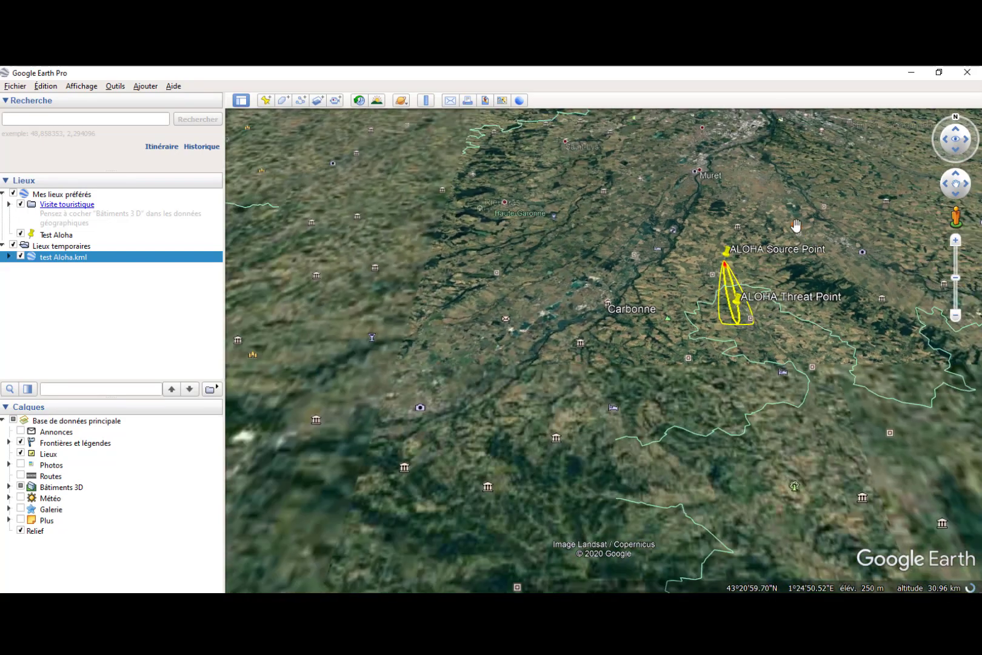
{"action": "left_click_drag", "start_coordinate": [797, 225], "coordinate": [686, 351]}
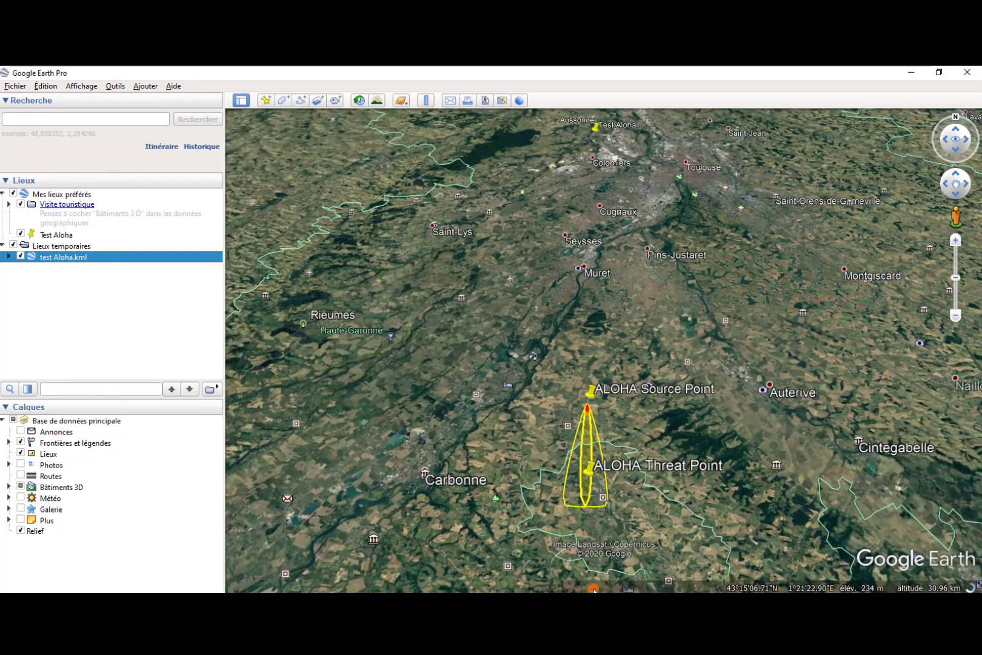
Return to ALOHA, restart the KML threat zone export, set the source latitude minutes to 39, and accept the location.
{"action": "left_click", "coordinate": [627, 588]}
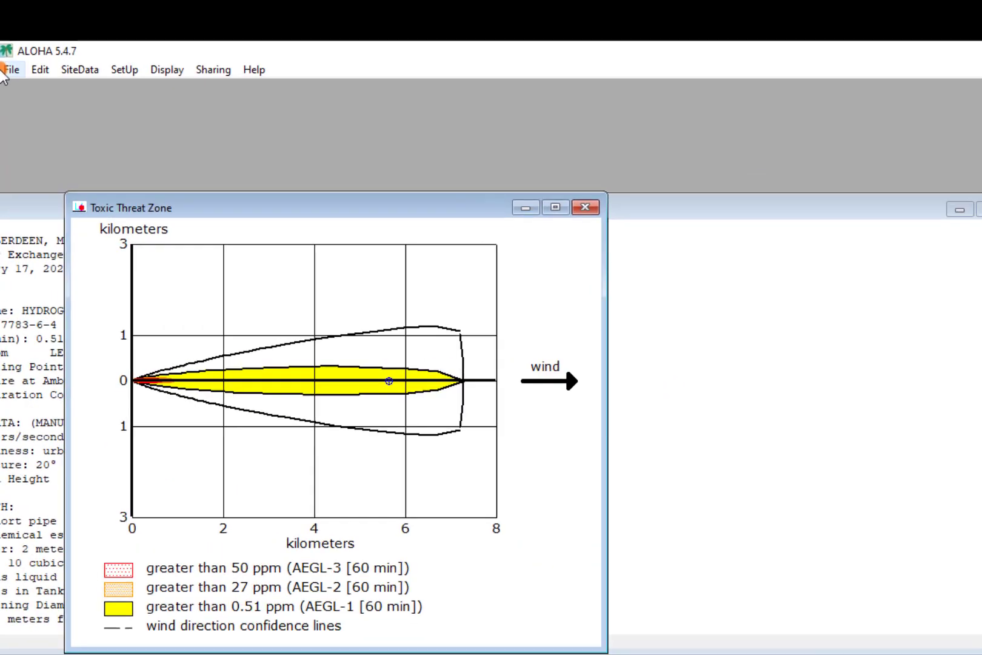
{"action": "left_click", "coordinate": [8, 86]}
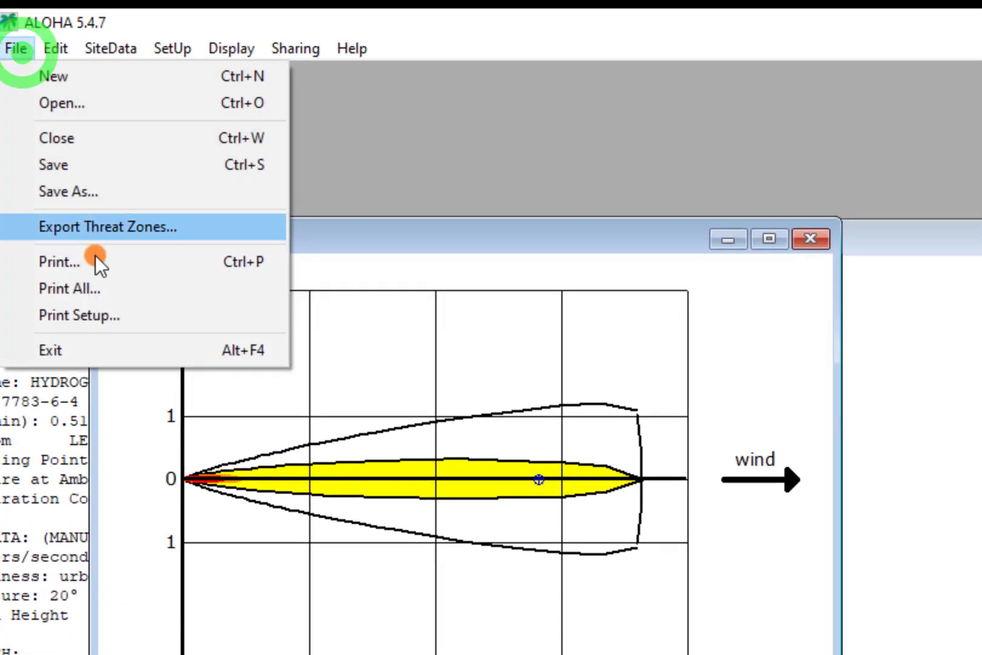
{"action": "left_click", "coordinate": [107, 227]}
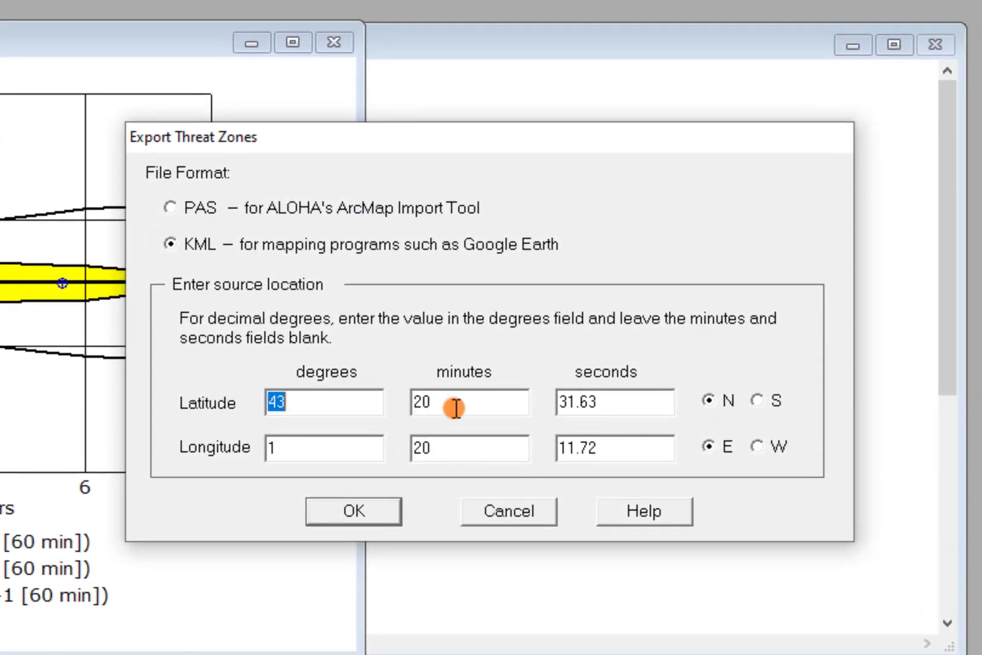
{"action": "left_click_drag", "start_coordinate": [454, 407], "coordinate": [401, 405]}
{"action": "type", "text": "9"}
{"action": "key", "text": "BackSpace"}
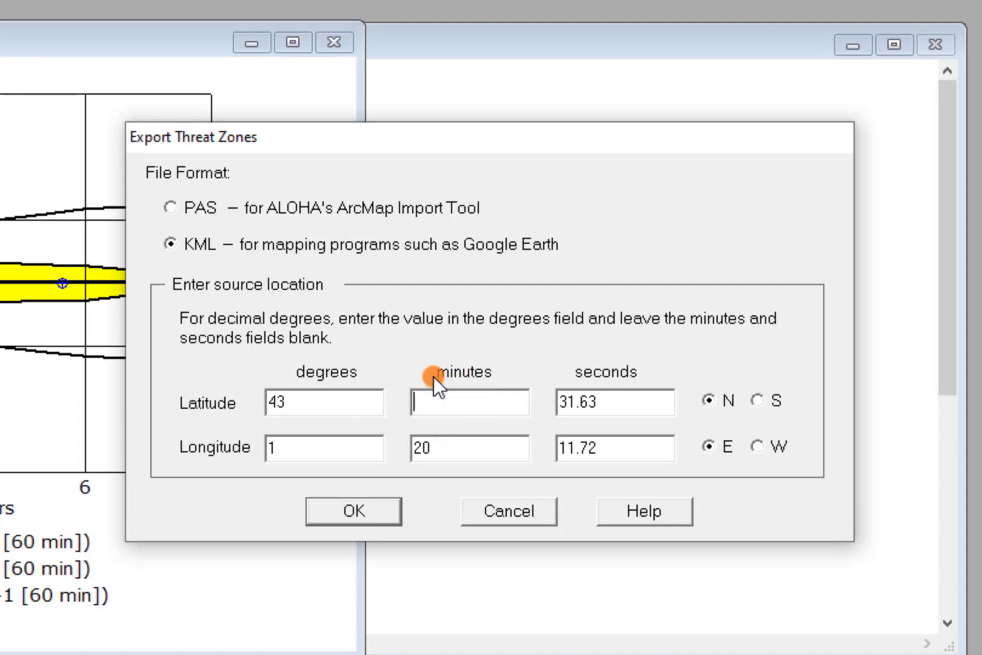
{"action": "type", "text": "39"}
{"action": "left_click", "coordinate": [390, 512]}
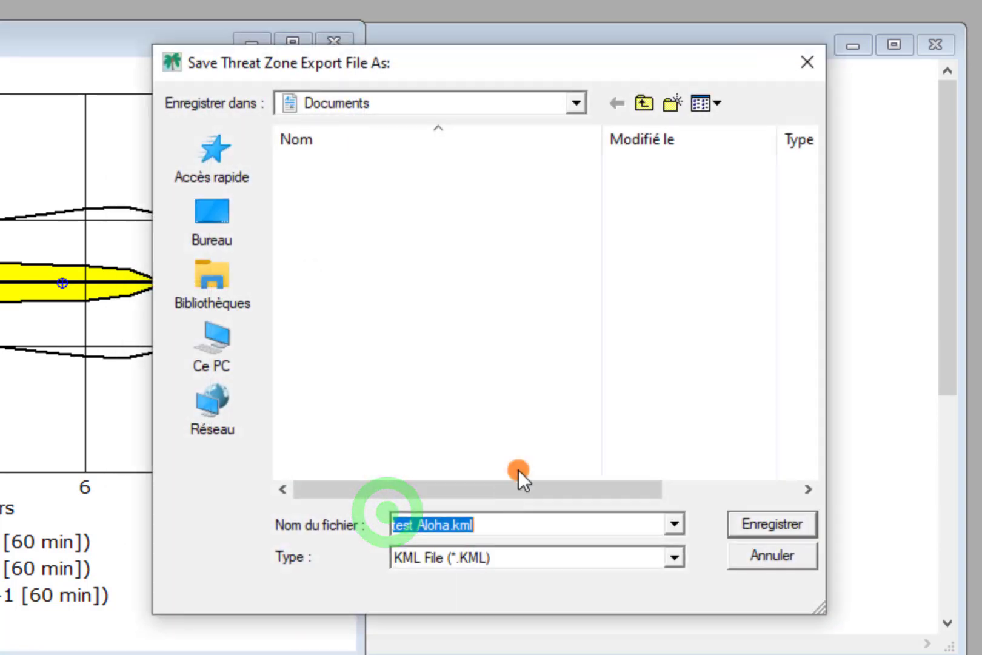
Overwrite test Aloha.kml in Documents with the corrected export, and reload the file in Google Earth Pro.
{"action": "left_click", "coordinate": [777, 523]}
{"action": "left_click", "coordinate": [546, 352]}
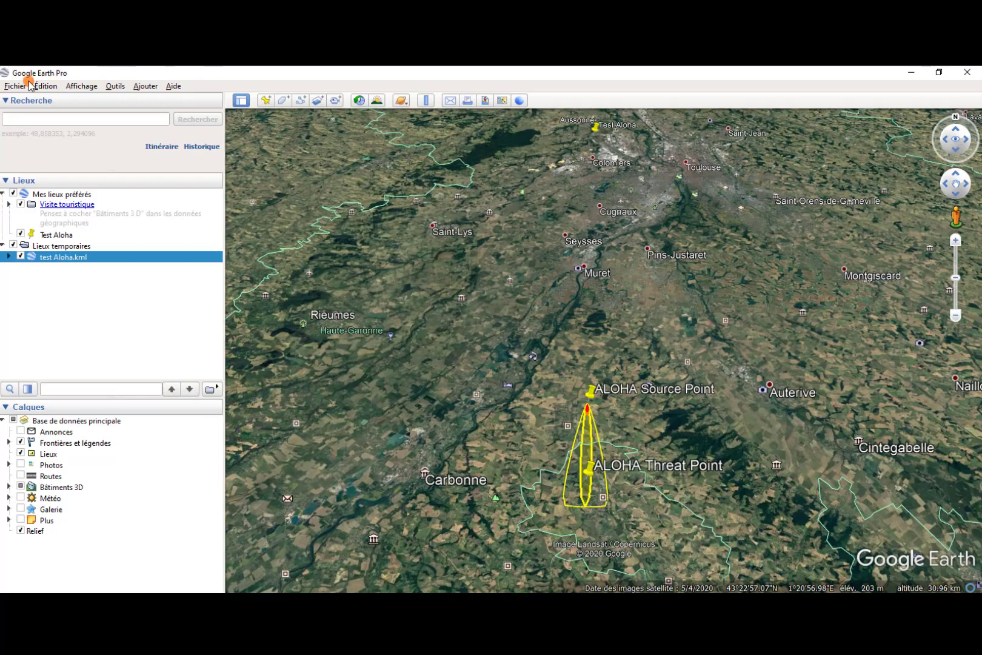
{"action": "left_click", "coordinate": [17, 85]}
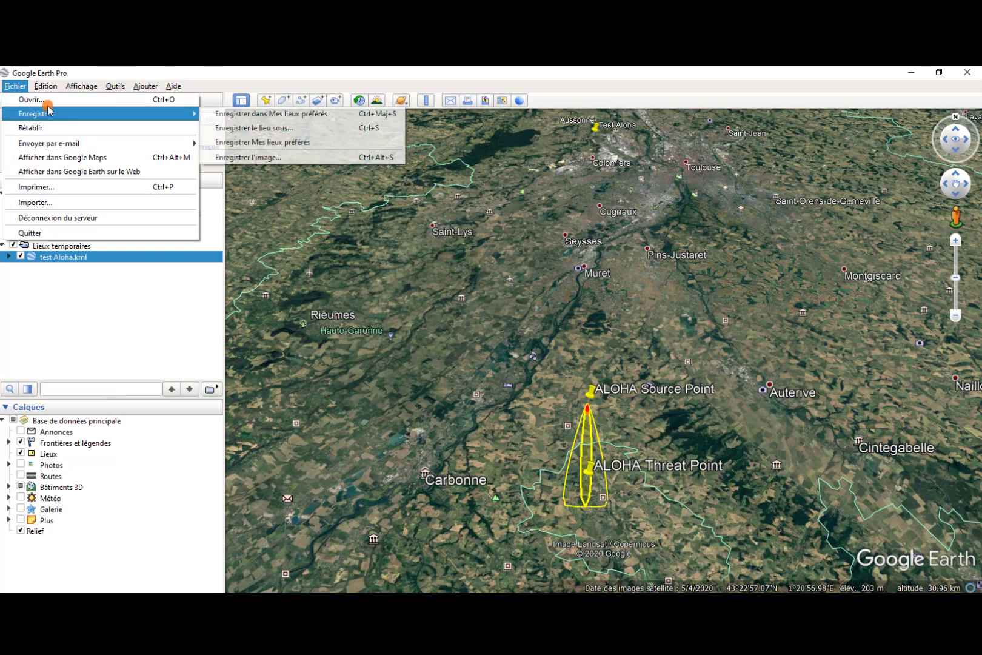
{"action": "left_click", "coordinate": [28, 98]}
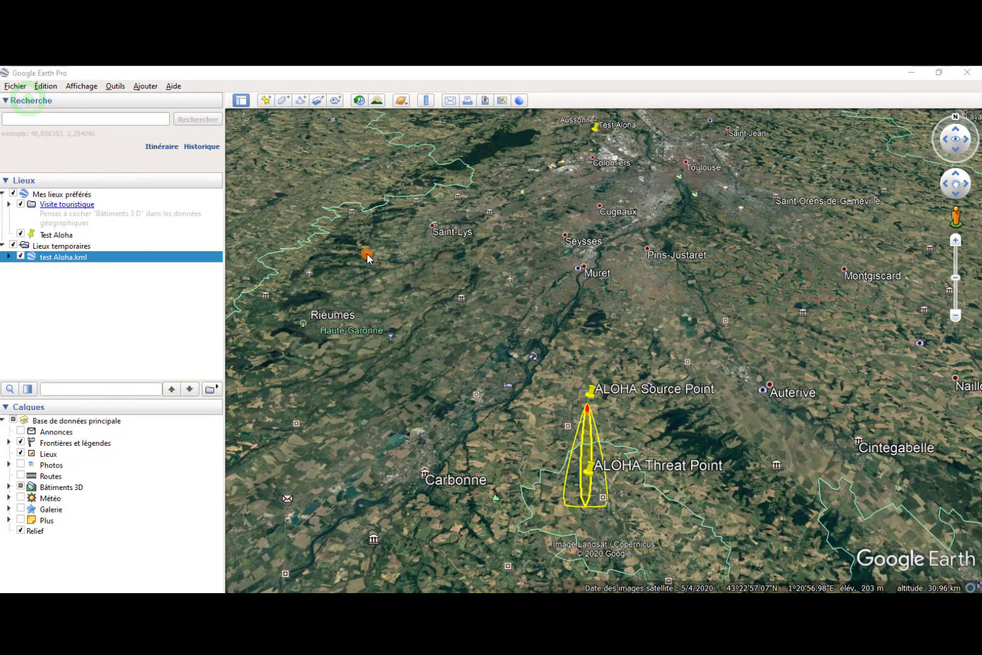
{"action": "scroll", "coordinate": [158, 252], "scroll_direction": "down", "scroll_amount": 1}
{"action": "double_click", "coordinate": [129, 309]}
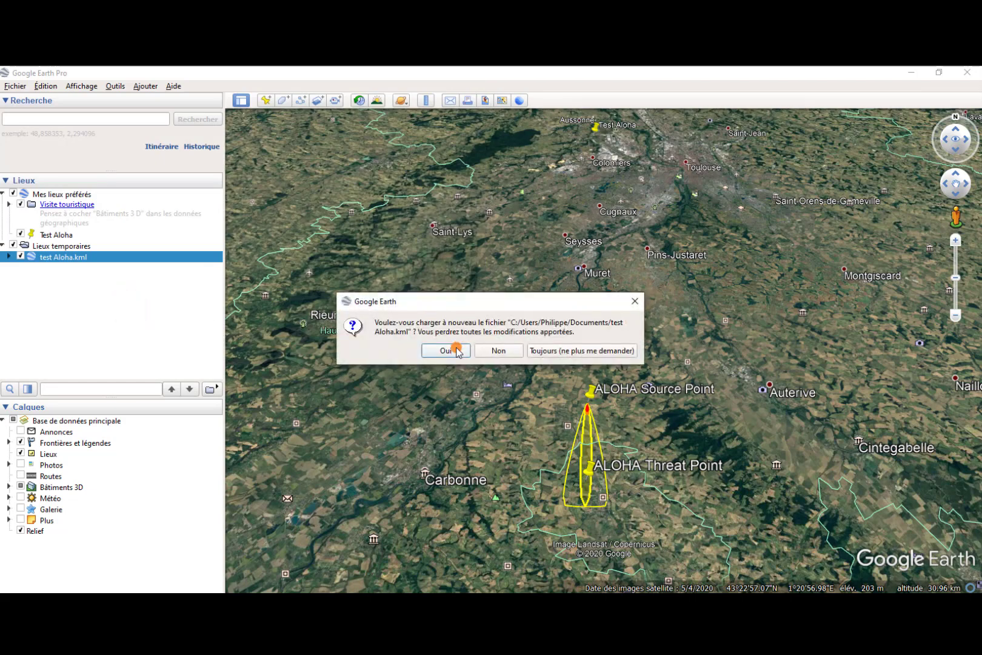
{"action": "left_click", "coordinate": [456, 350]}
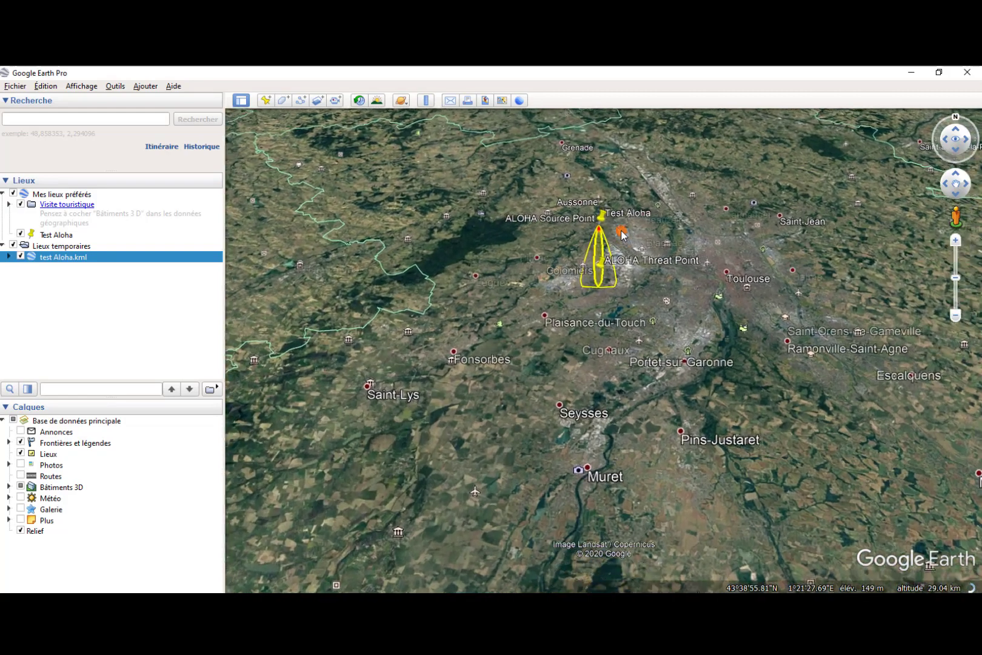
Examine the red and orange threat zones around the Test Aloha placemark, including the orange zone's information balloon.
{"action": "scroll", "coordinate": [621, 235], "scroll_direction": "up", "scroll_amount": 2}
{"action": "scroll", "coordinate": [621, 234], "scroll_direction": "up", "scroll_amount": 2}
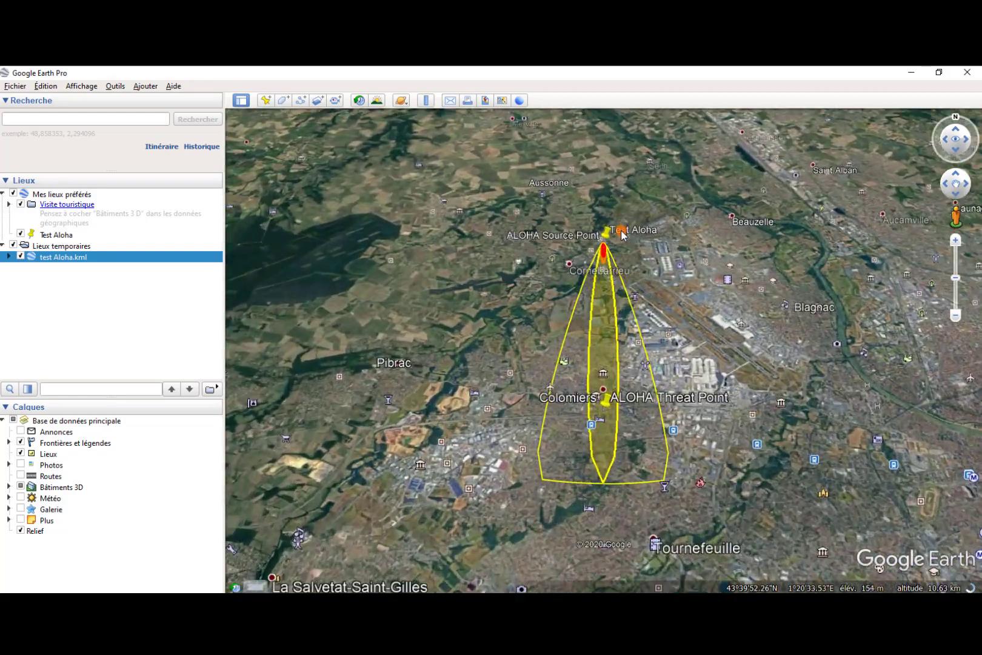
{"action": "scroll", "coordinate": [622, 234], "scroll_direction": "up", "scroll_amount": 1}
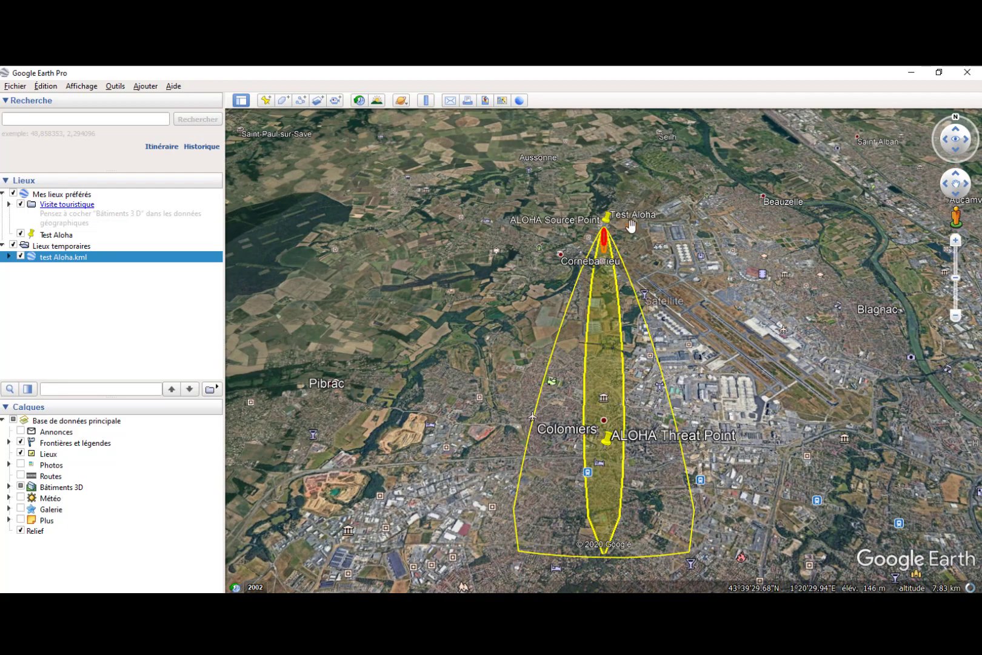
{"action": "scroll", "coordinate": [619, 243], "scroll_direction": "up", "scroll_amount": 4}
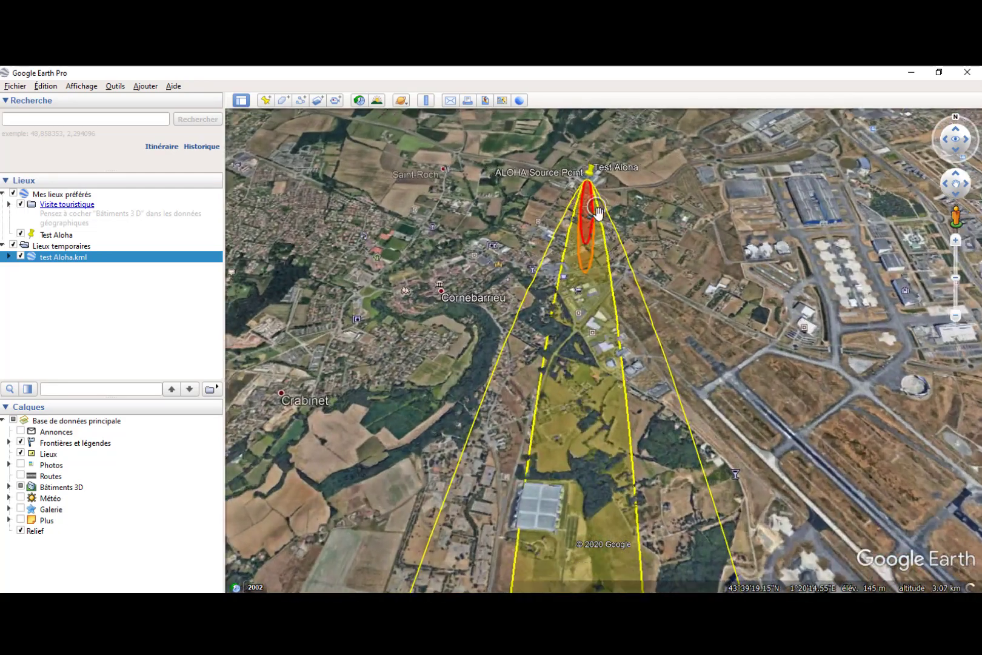
{"action": "scroll", "coordinate": [605, 191], "scroll_direction": "up", "scroll_amount": 2}
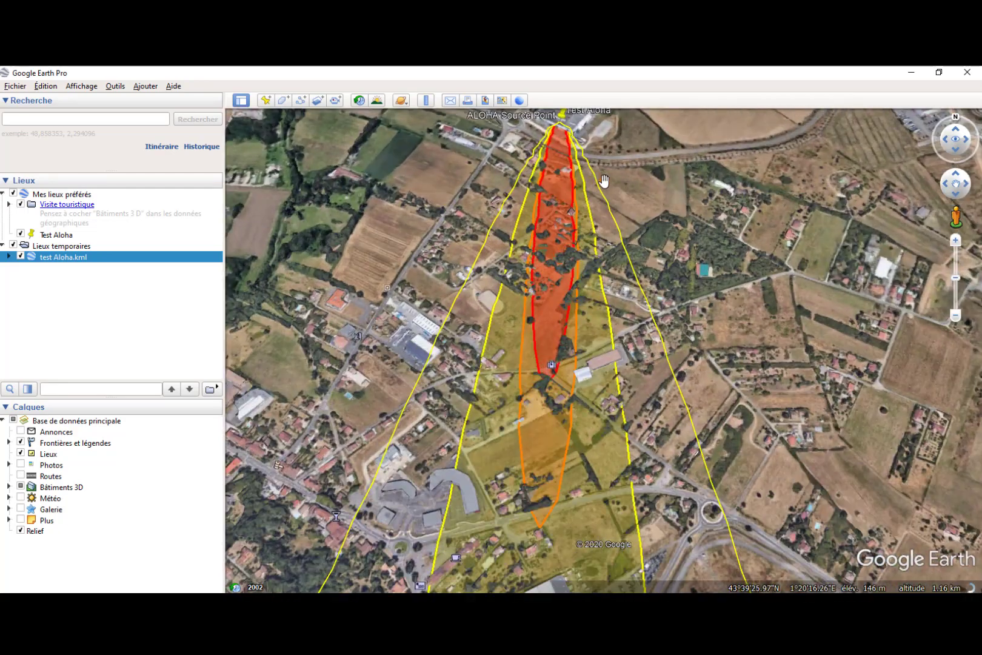
{"action": "scroll", "coordinate": [604, 181], "scroll_direction": "up", "scroll_amount": 1}
{"action": "left_click_drag", "start_coordinate": [626, 164], "coordinate": [682, 401]}
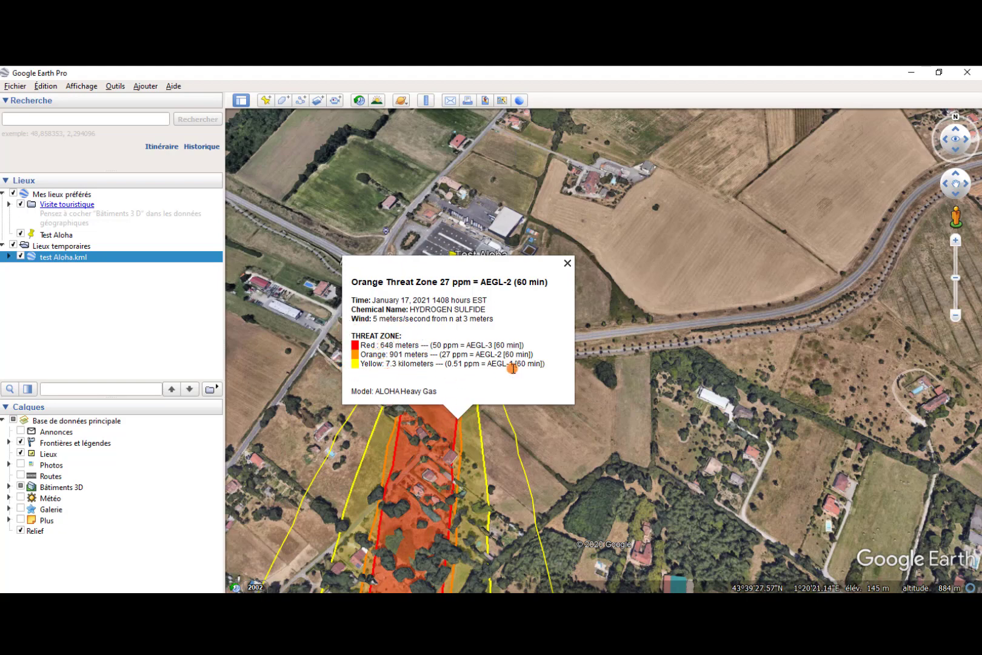
{"action": "left_click", "coordinate": [569, 260]}
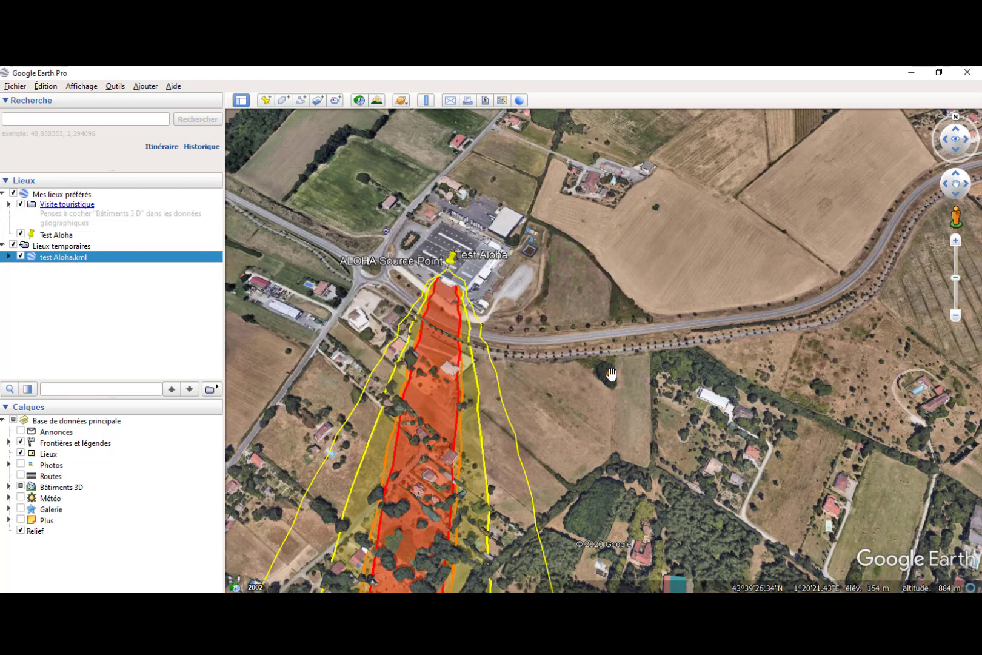
Examine the yellow threat zone's details and the full plume's extent over Colomiers and the airport area.
{"action": "scroll", "coordinate": [611, 374], "scroll_direction": "down", "scroll_amount": 5}
{"action": "left_click_drag", "start_coordinate": [753, 411], "coordinate": [673, 248]}
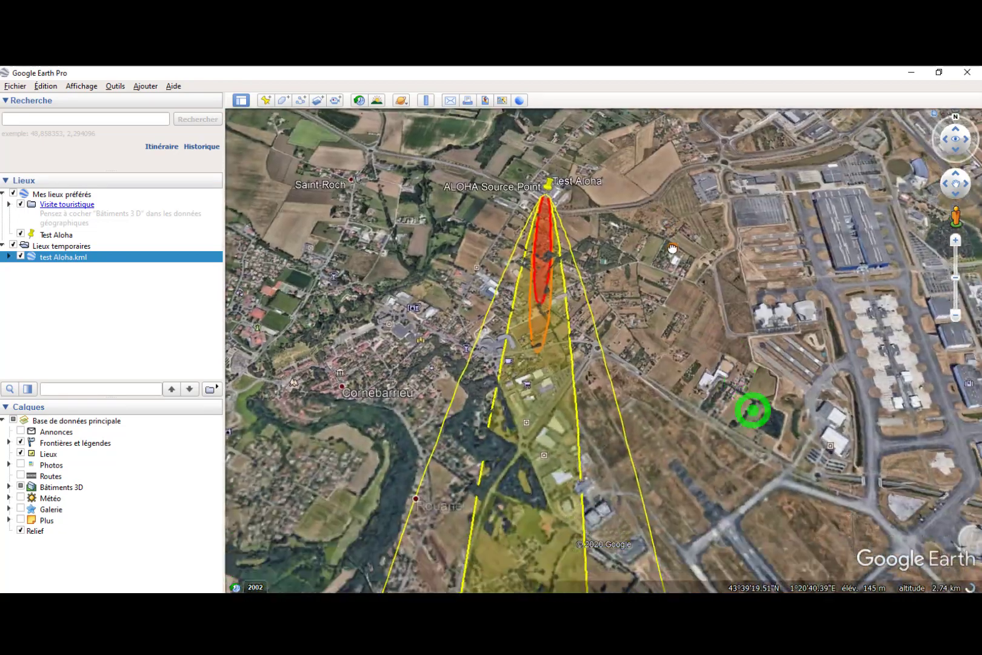
{"action": "scroll", "coordinate": [673, 249], "scroll_direction": "down", "scroll_amount": 3}
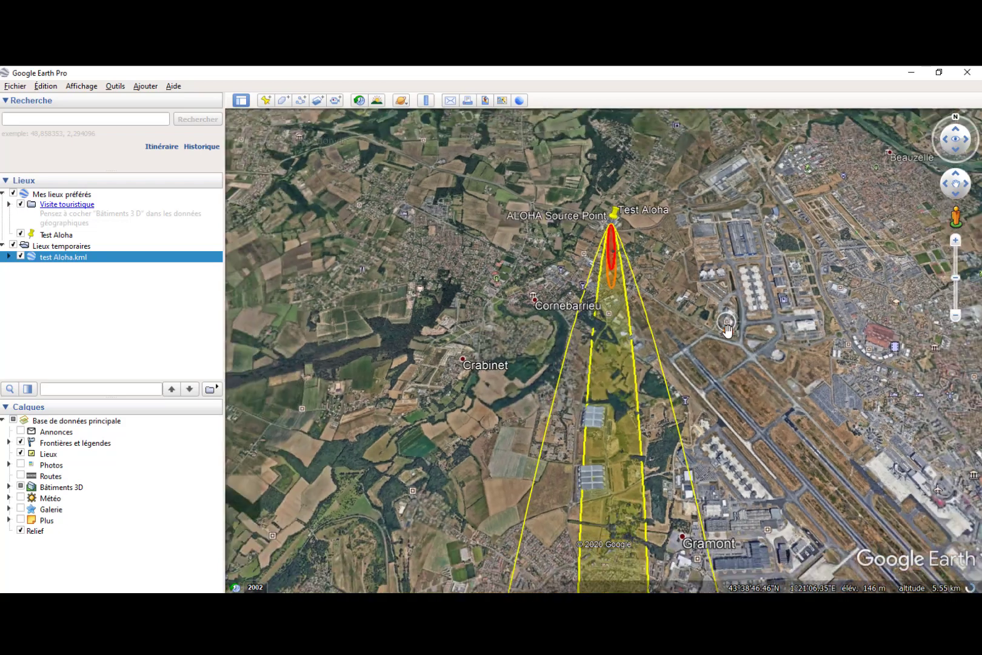
{"action": "left_click_drag", "start_coordinate": [761, 366], "coordinate": [625, 241]}
{"action": "scroll", "coordinate": [636, 266], "scroll_direction": "down", "scroll_amount": 3}
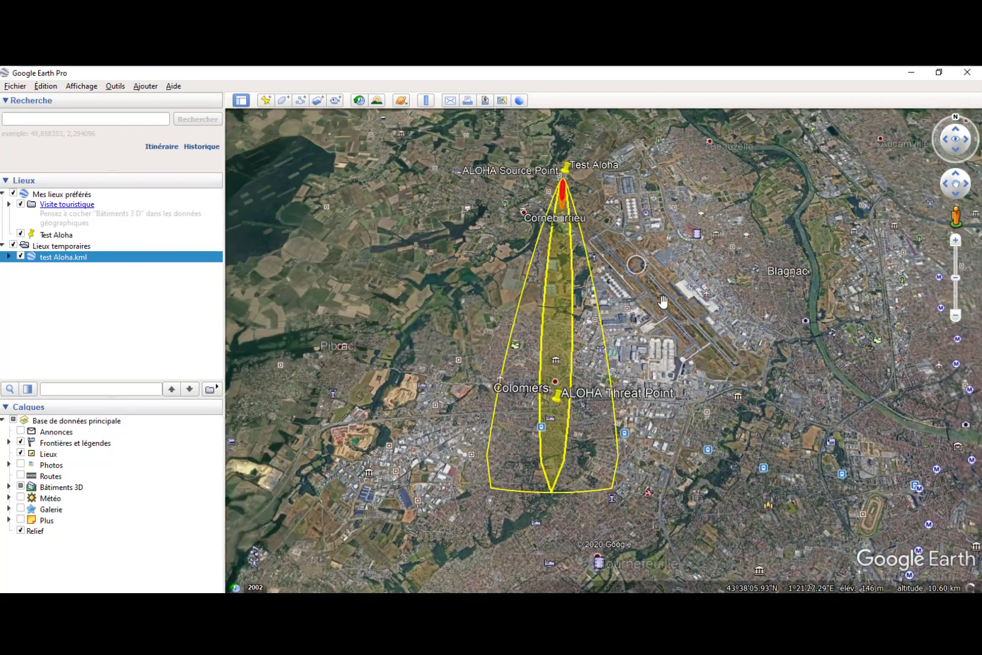
{"action": "double_click", "coordinate": [564, 354]}
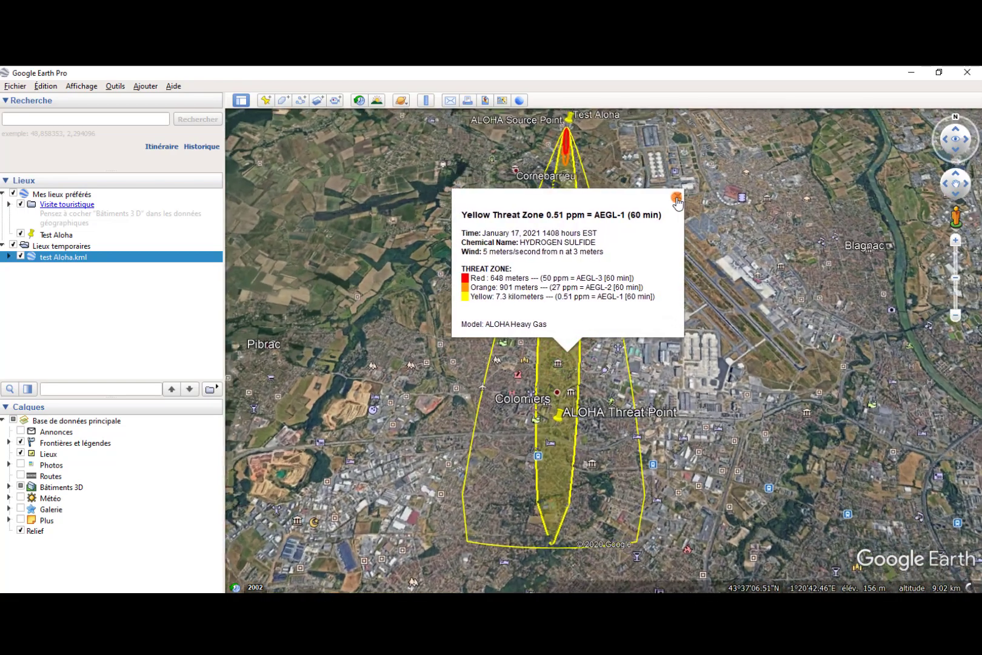
{"action": "left_click", "coordinate": [678, 197]}
{"action": "left_click", "coordinate": [747, 291]}
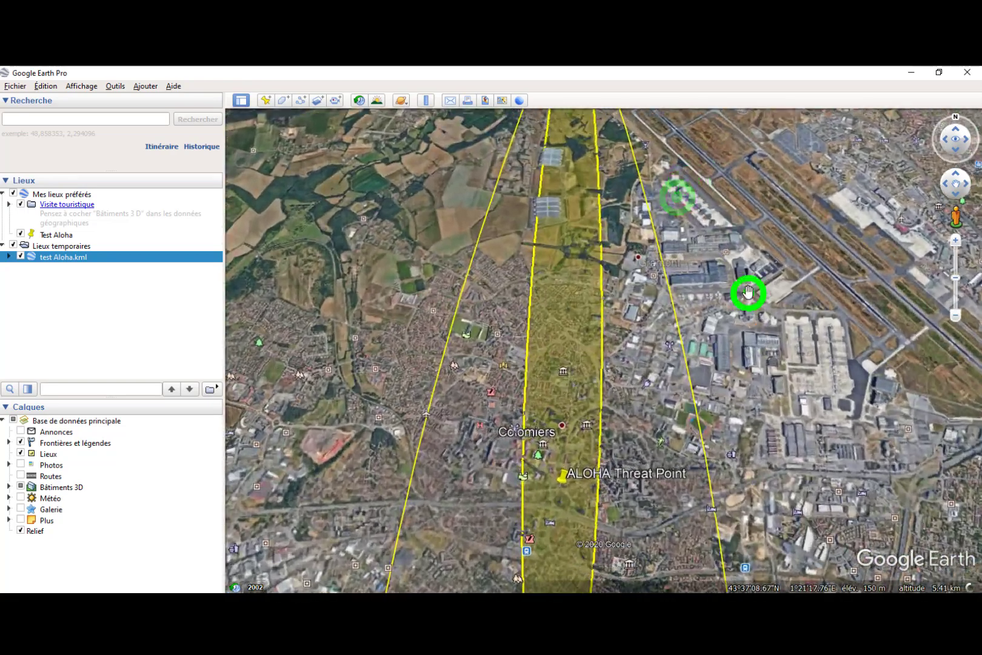
{"action": "scroll", "coordinate": [741, 298], "scroll_direction": "down", "scroll_amount": 3}
{"action": "scroll", "coordinate": [740, 316], "scroll_direction": "down", "scroll_amount": 3}
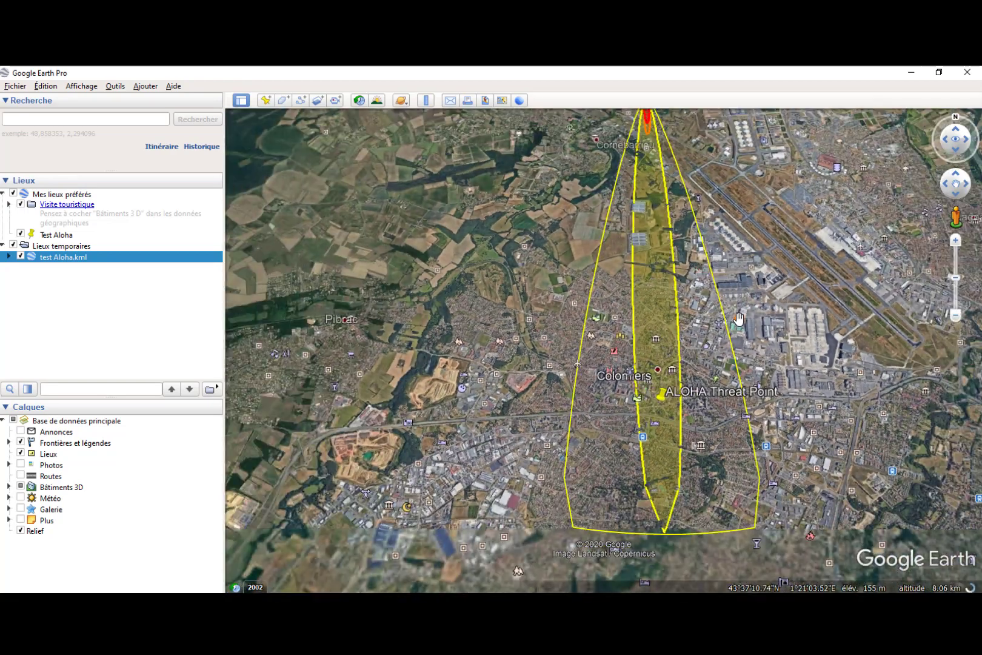
{"action": "left_click_drag", "start_coordinate": [744, 233], "coordinate": [562, 279]}
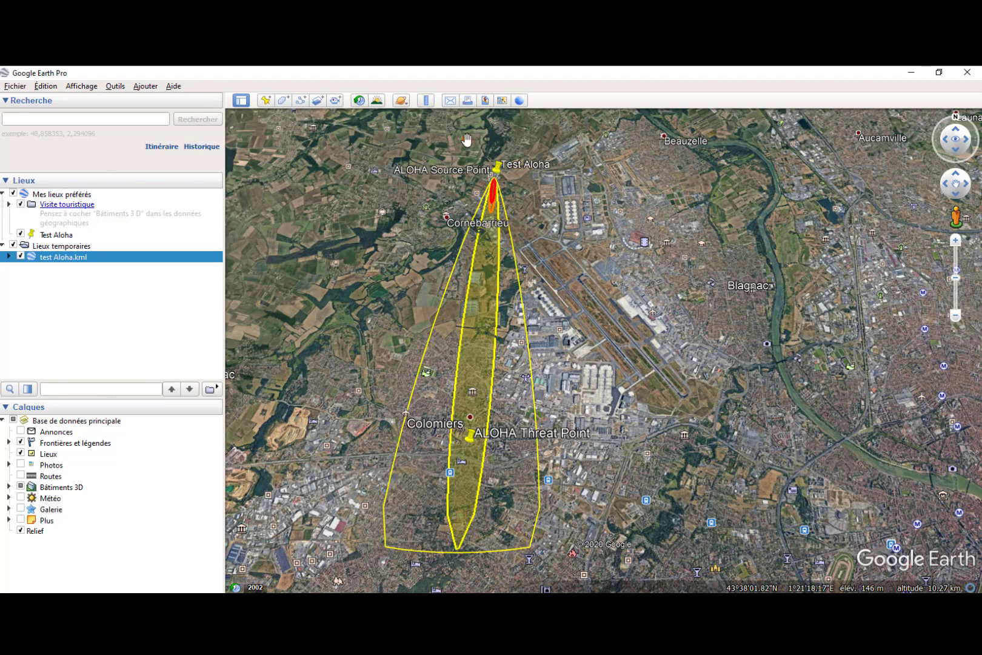
Return to ALOHA and re-enter the tank source setup, keeping the tank size, liquid state, ambient storage temperature and fill amount.
{"action": "mouse_move", "coordinate": [587, 602]}
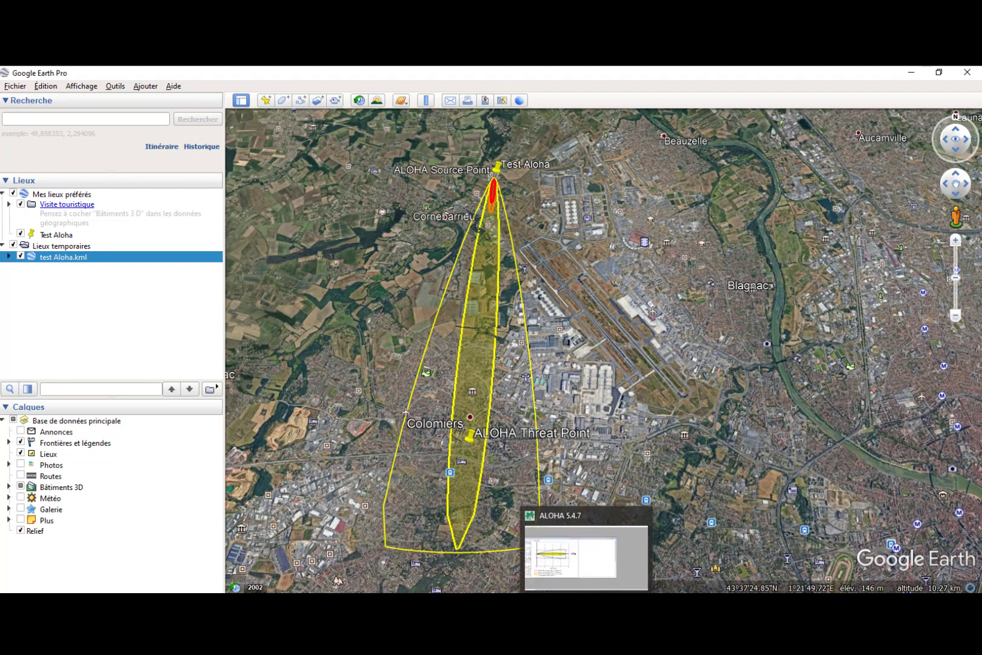
{"action": "left_click", "coordinate": [588, 562]}
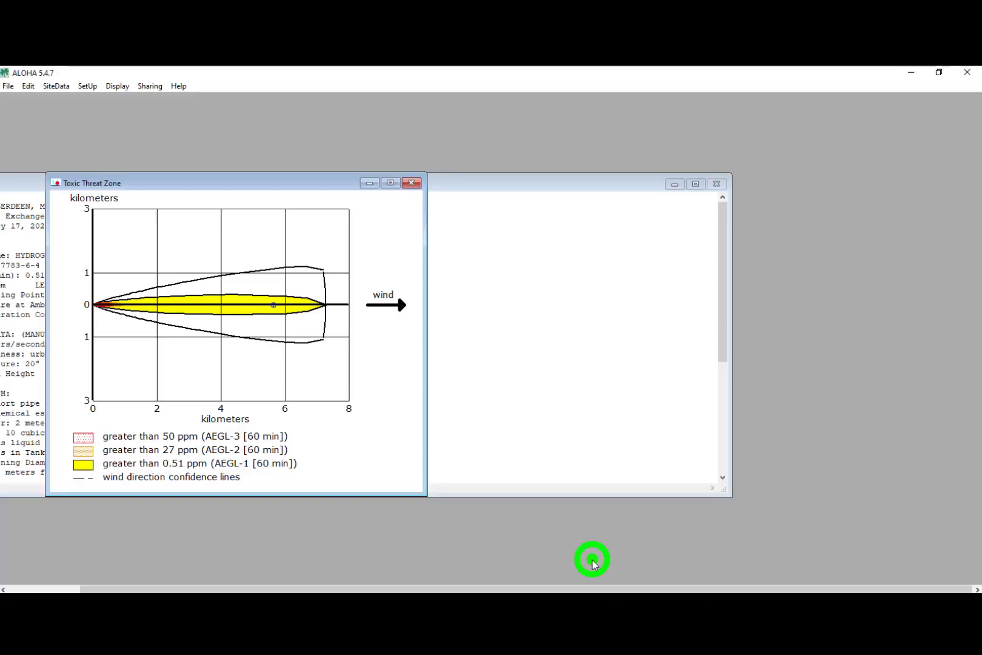
{"action": "left_click", "coordinate": [10, 86]}
{"action": "mouse_move", "coordinate": [90, 89]}
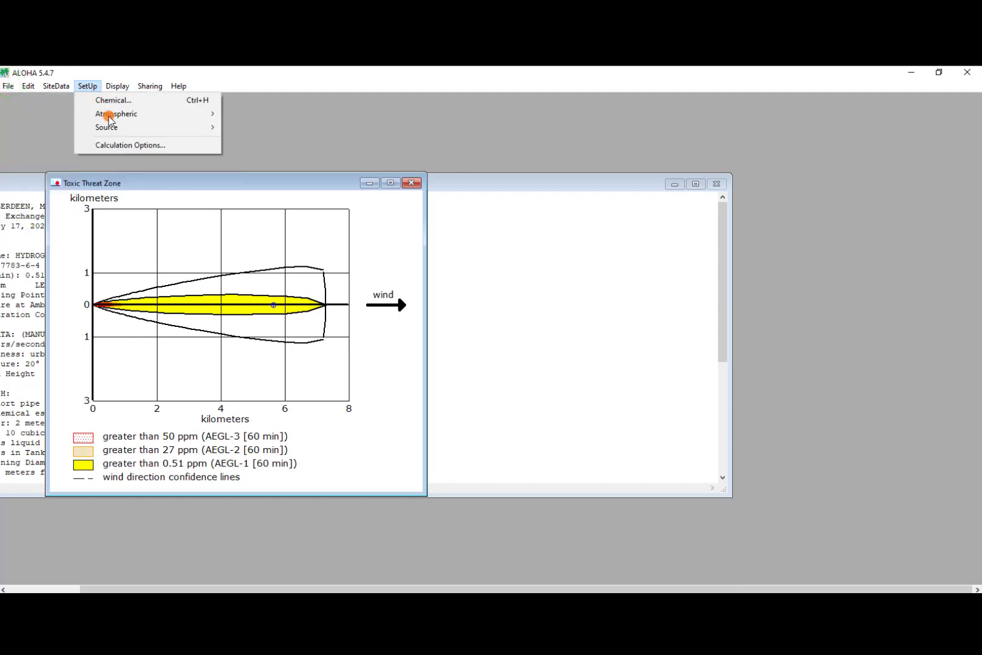
{"action": "mouse_move", "coordinate": [121, 126]}
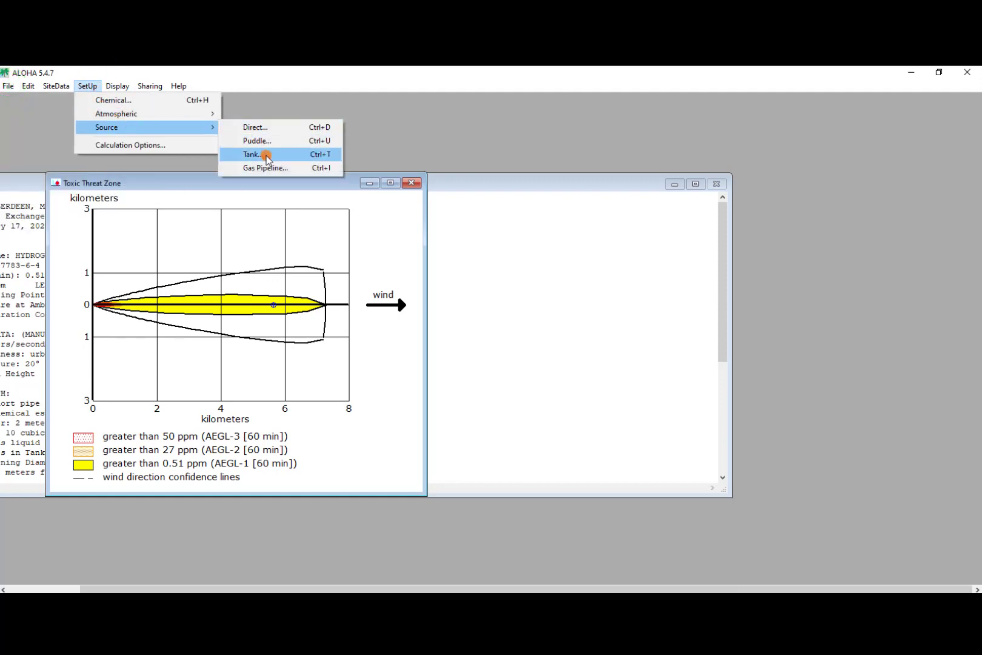
{"action": "left_click", "coordinate": [267, 156]}
{"action": "left_click", "coordinate": [405, 432]}
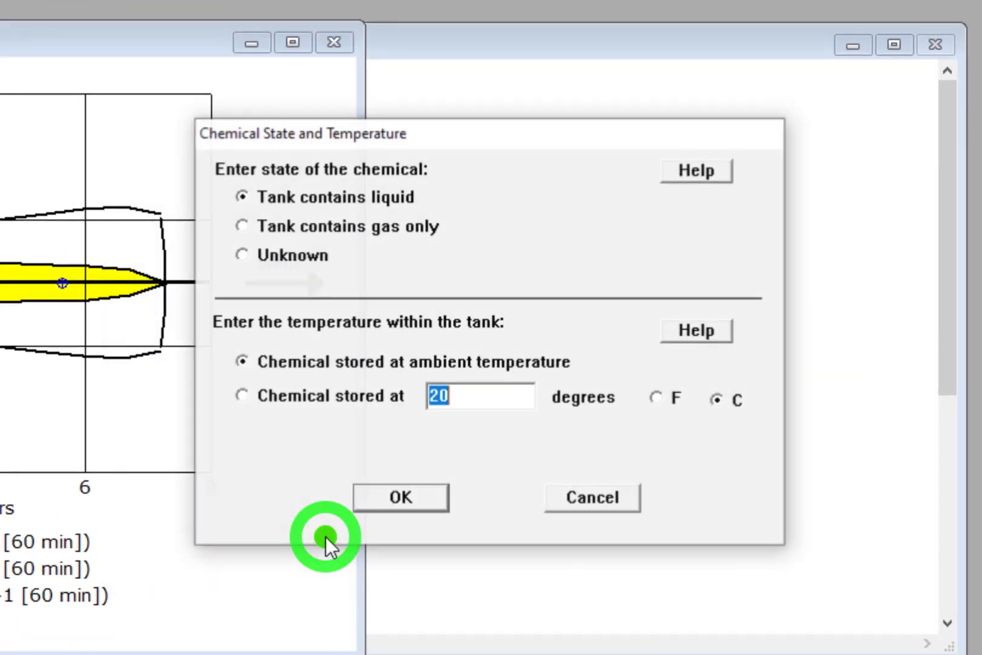
{"action": "left_click", "coordinate": [402, 507]}
{"action": "left_click", "coordinate": [284, 521]}
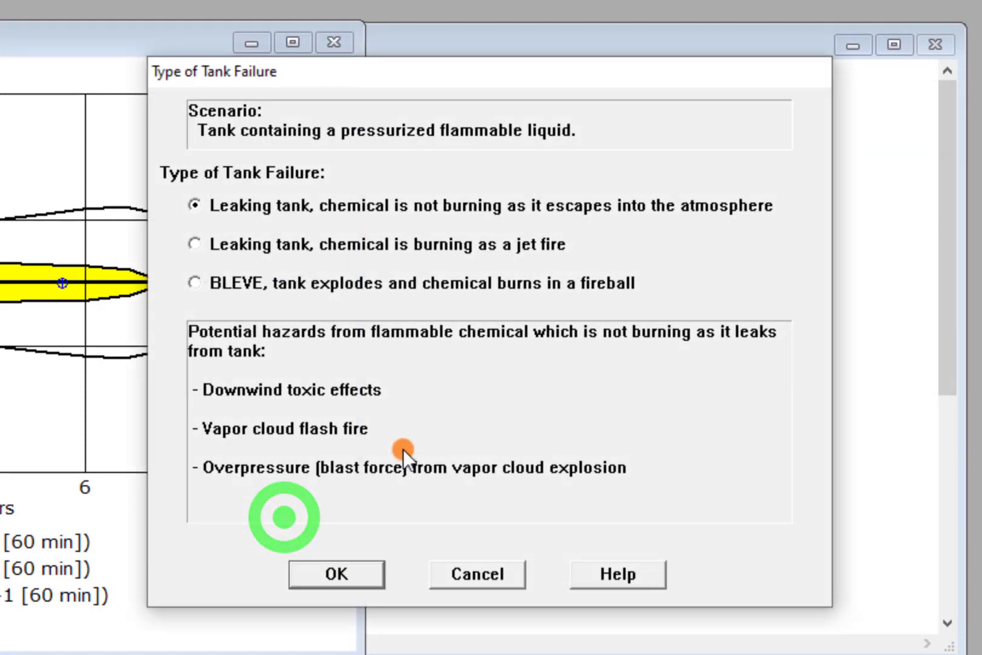
Keep the non-burning leaking tank, set the circular short pipe/valve opening diameter to 0.1 centimeters, and accept a leak height of 0 m.
{"action": "left_click", "coordinate": [347, 574]}
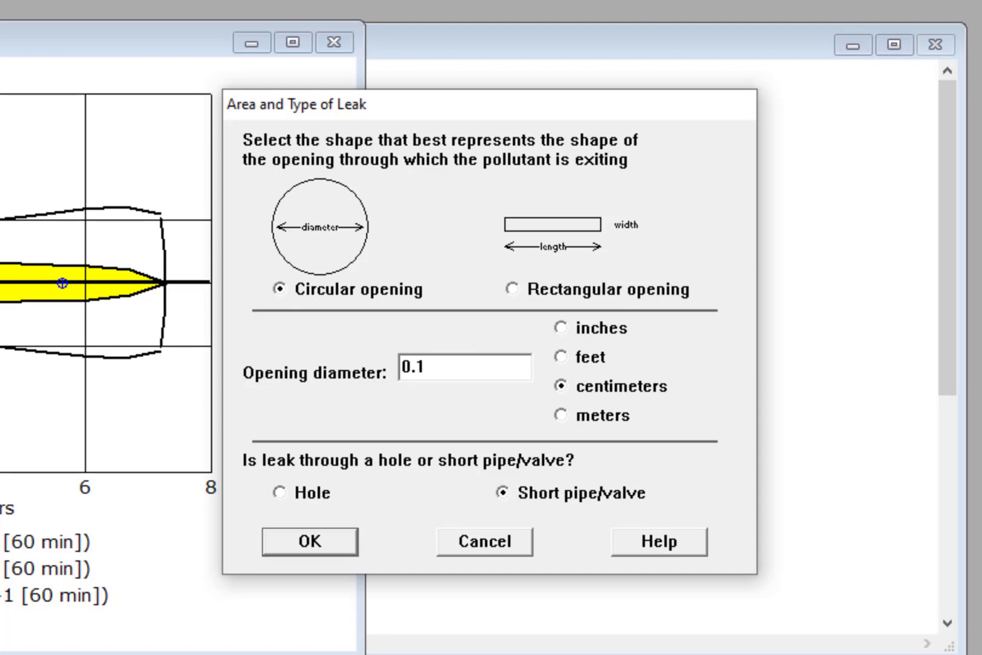
{"action": "left_click", "coordinate": [330, 552]}
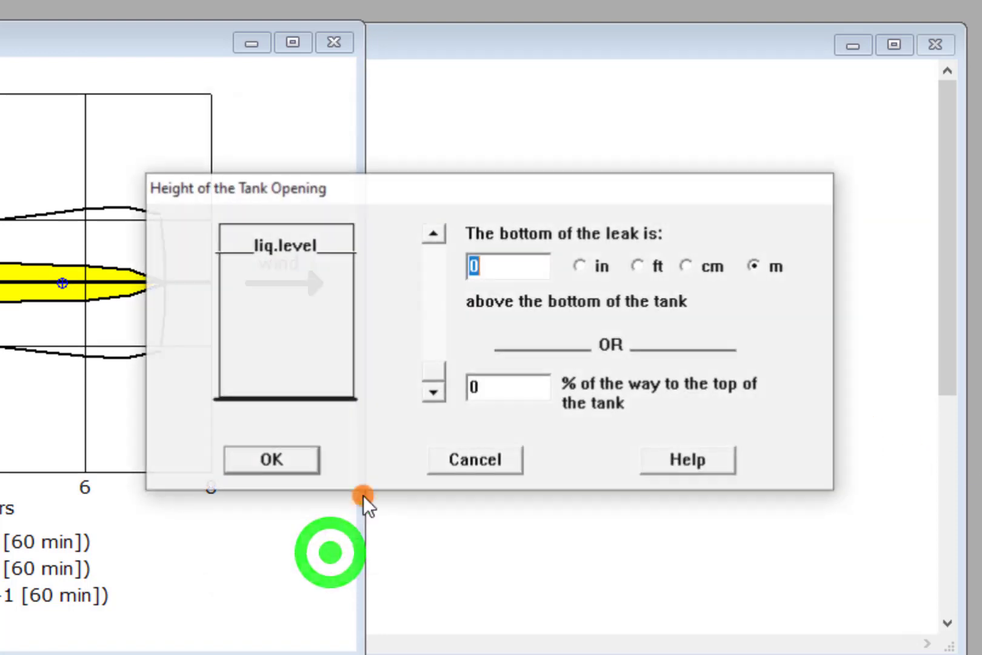
{"action": "left_click", "coordinate": [270, 457]}
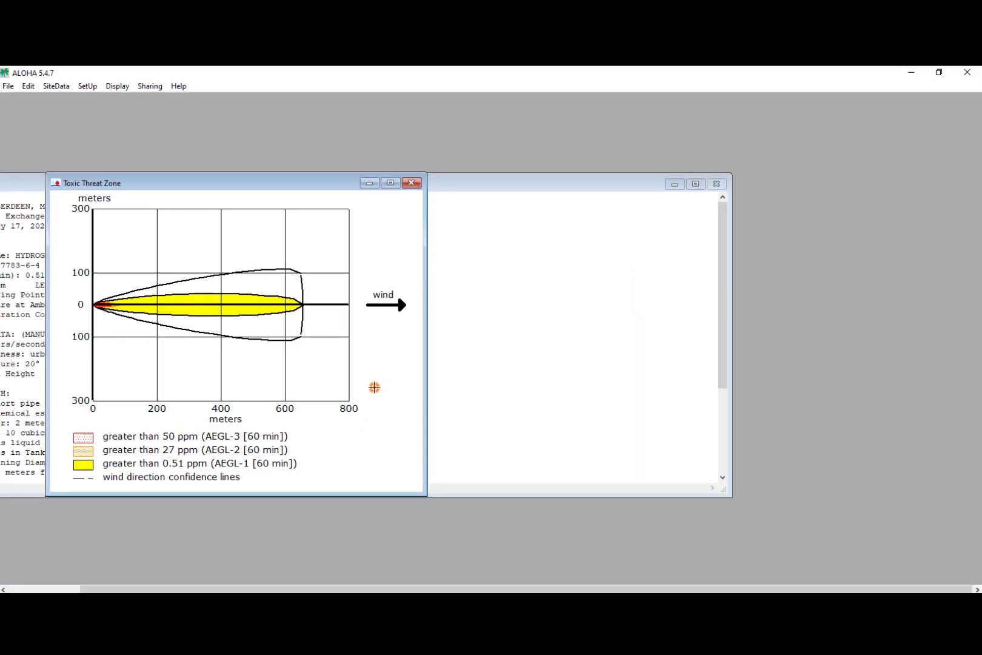
Move the Toxic Threat Zone window off the text summary, and start a KML threat zone export with the existing source location.
{"action": "left_click_drag", "start_coordinate": [263, 183], "coordinate": [659, 177]}
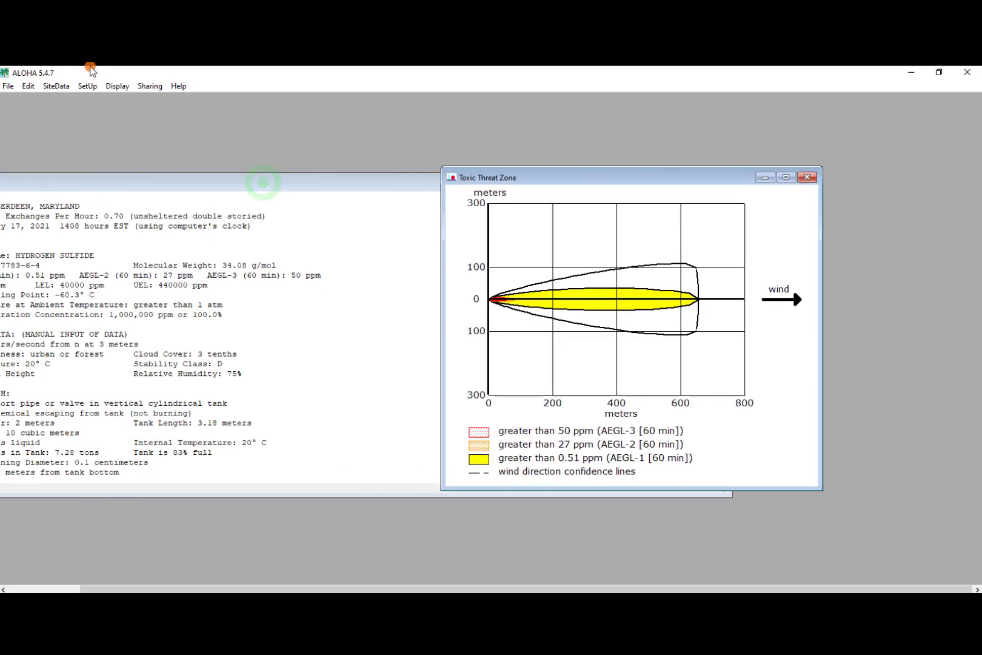
{"action": "left_click", "coordinate": [9, 87]}
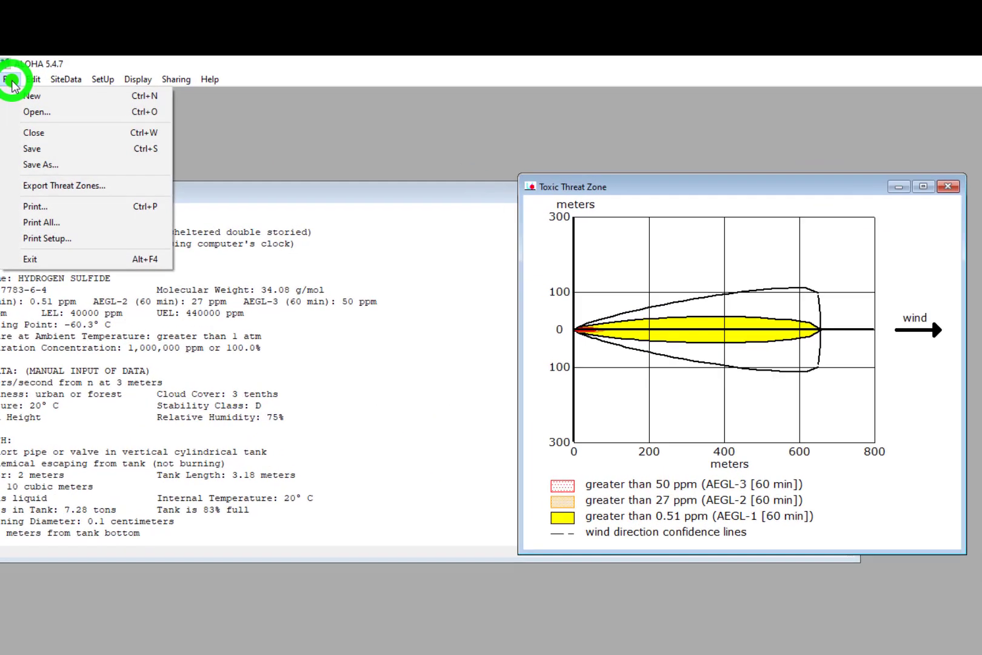
{"action": "left_click", "coordinate": [58, 177]}
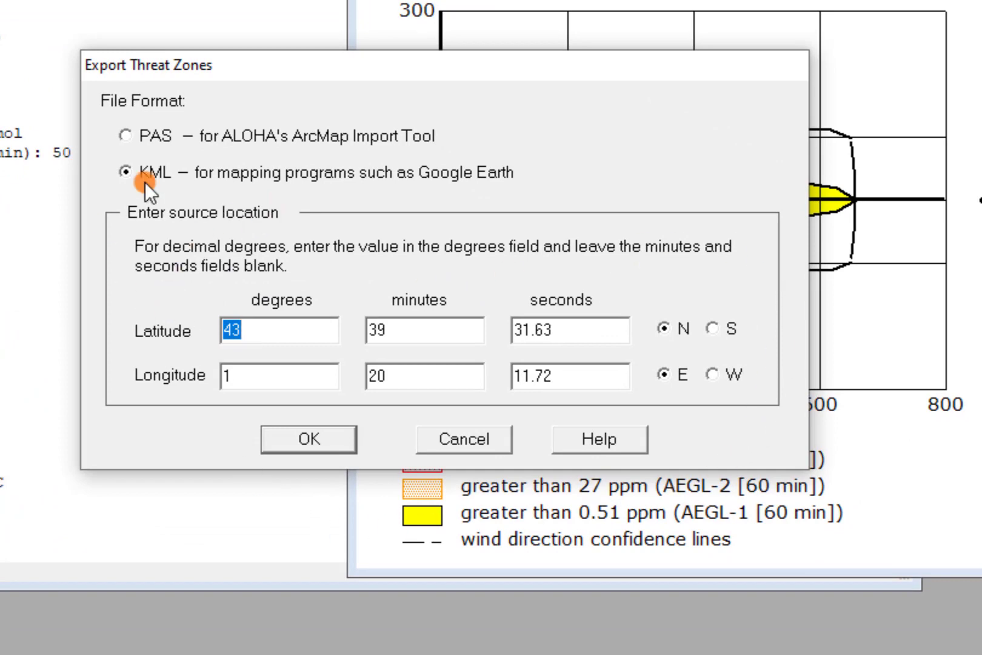
{"action": "left_click", "coordinate": [301, 442]}
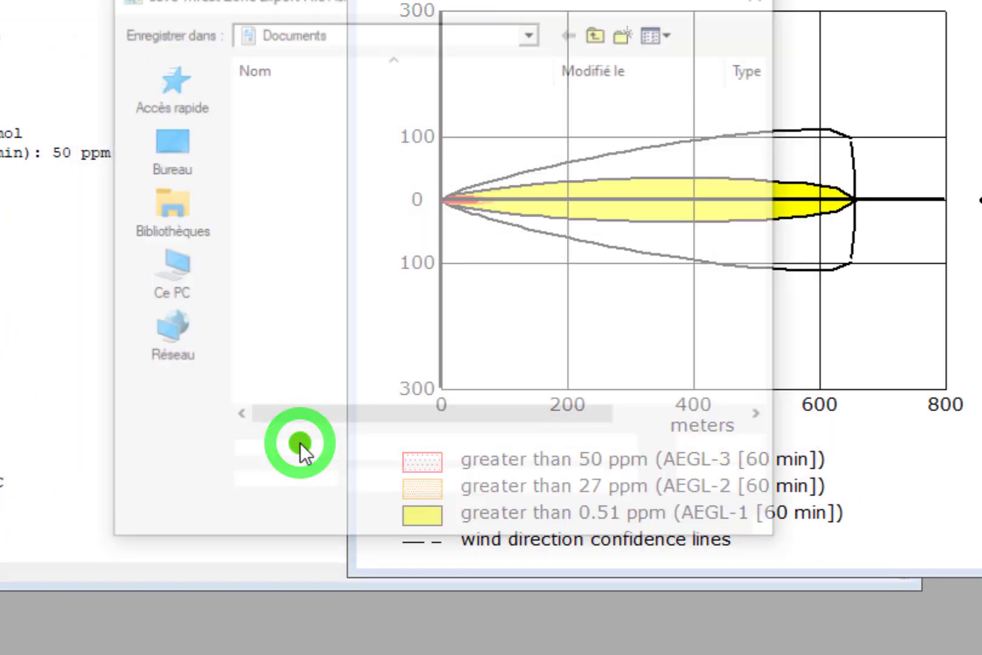
Save the threat zone export as test Aloha petite fuite.kml in the Documents folder.
{"action": "left_click", "coordinate": [410, 451]}
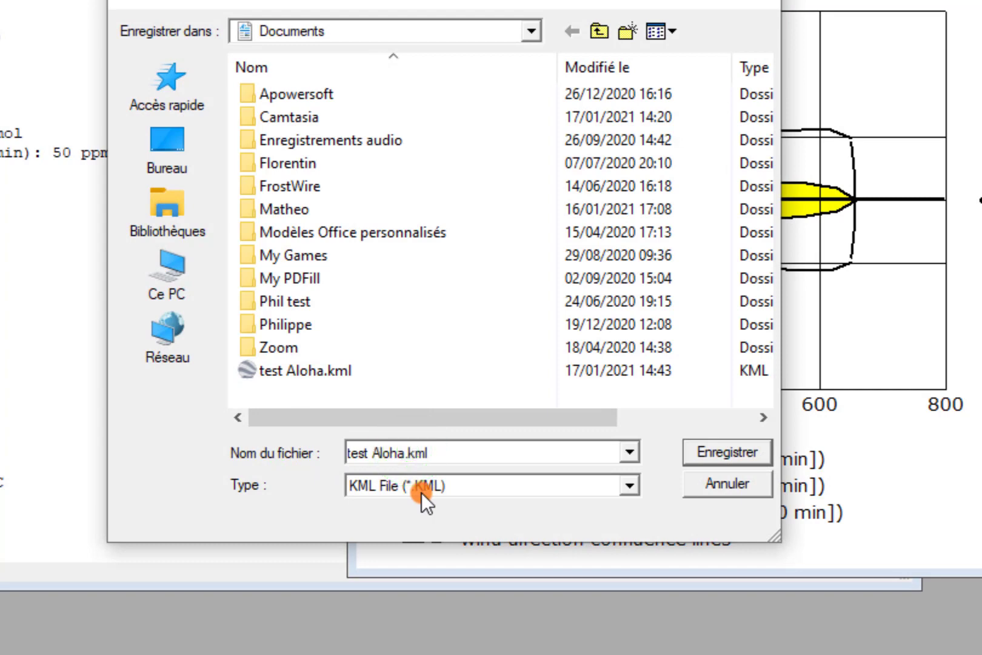
{"action": "type", "text": "2"}
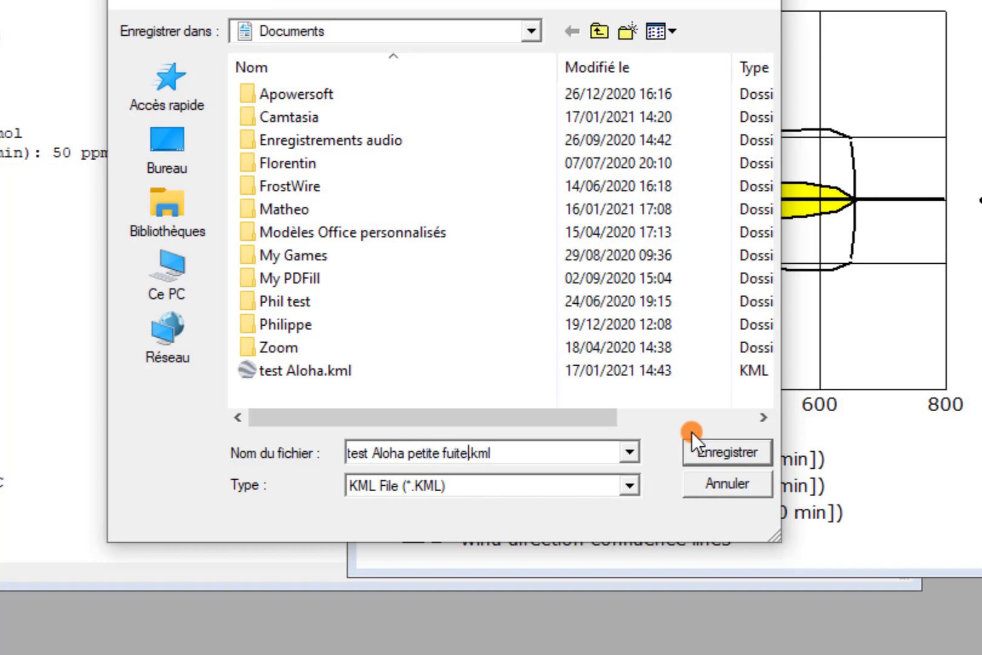
{"action": "left_click", "coordinate": [705, 452]}
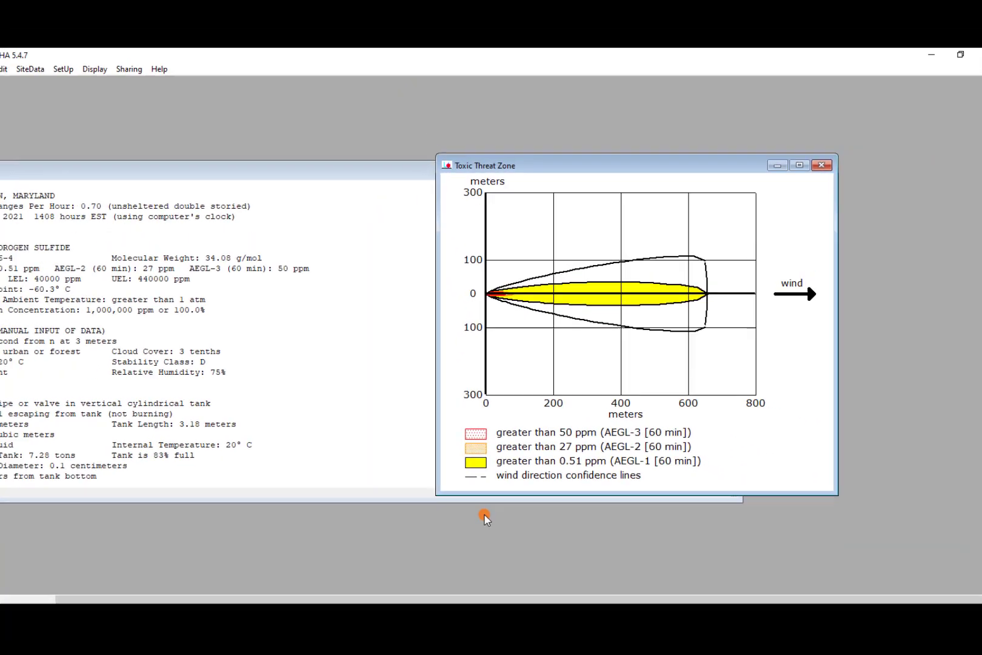
Switch to Google Earth Pro and open test Aloha petite fuite.kml from the Documents folder.
{"action": "left_click", "coordinate": [527, 592]}
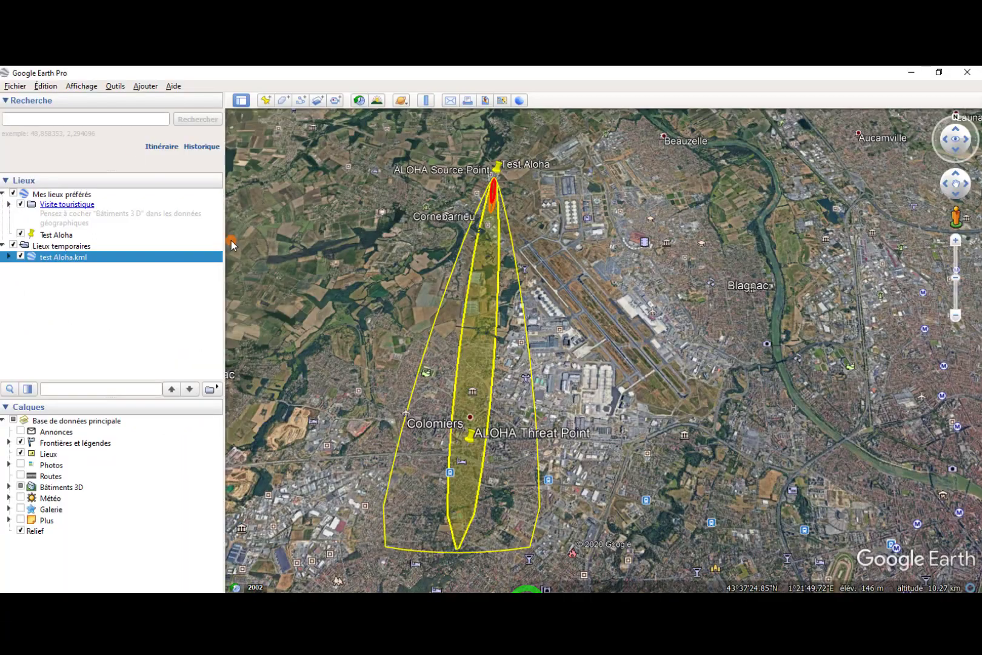
{"action": "left_click", "coordinate": [16, 86]}
{"action": "left_click", "coordinate": [35, 100]}
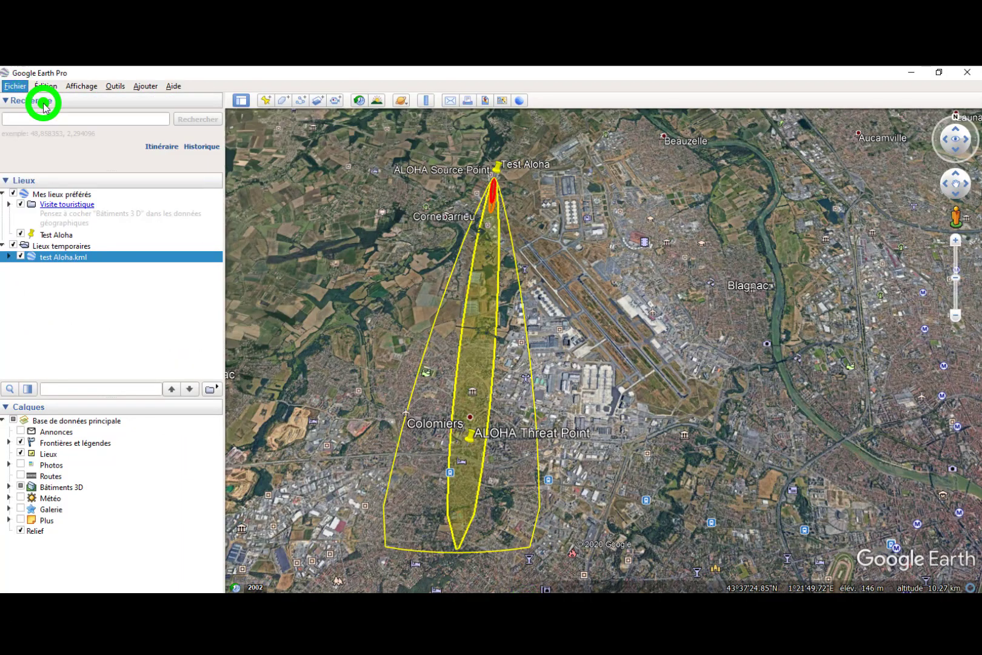
{"action": "scroll", "coordinate": [140, 261], "scroll_direction": "down", "scroll_amount": 1}
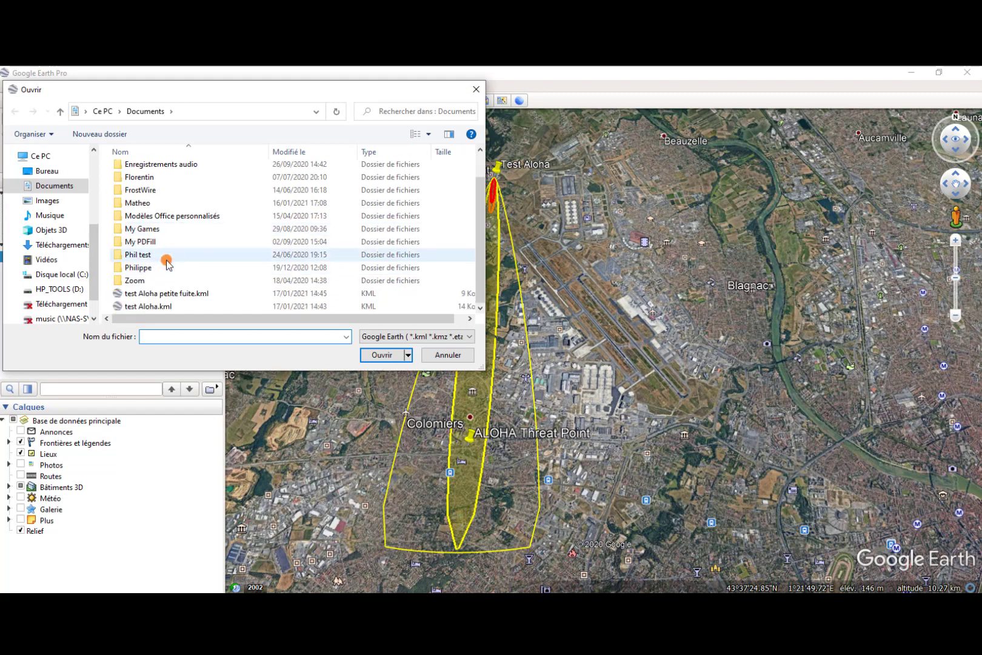
{"action": "double_click", "coordinate": [160, 294]}
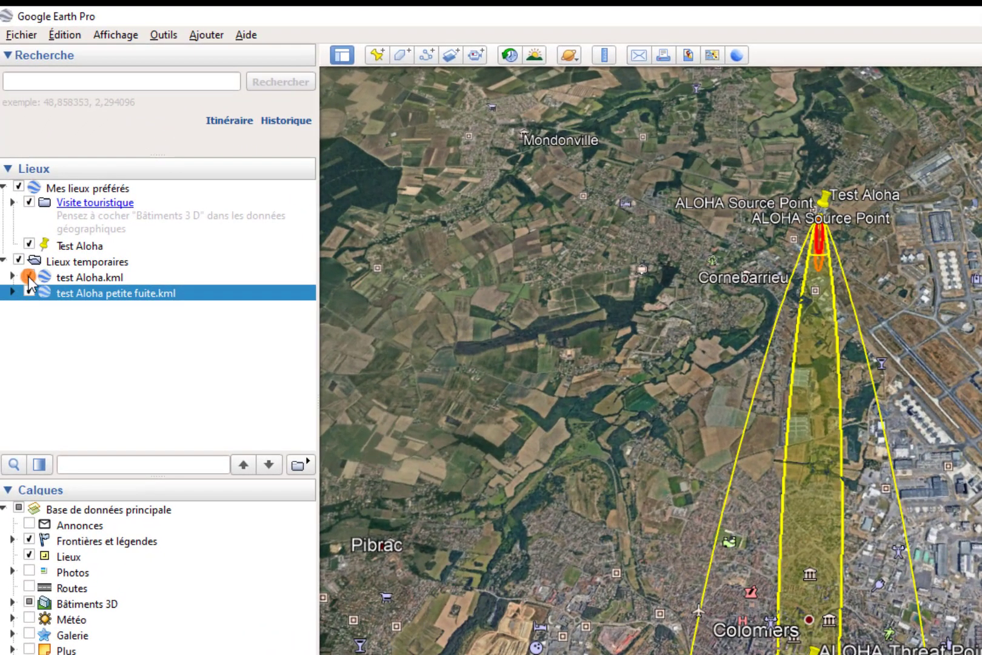
Compare the two plumes by toggling the visibility of test Aloha.kml and test Aloha petite fuite.kml, ending with both hidden.
{"action": "left_click", "coordinate": [29, 276]}
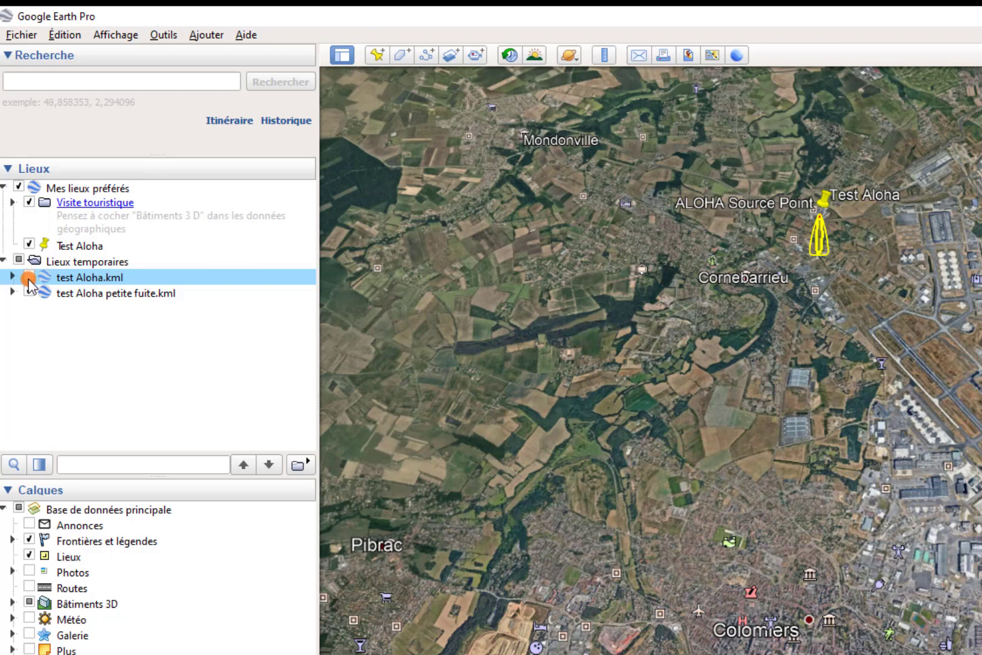
{"action": "left_click", "coordinate": [29, 277]}
{"action": "left_click", "coordinate": [27, 292]}
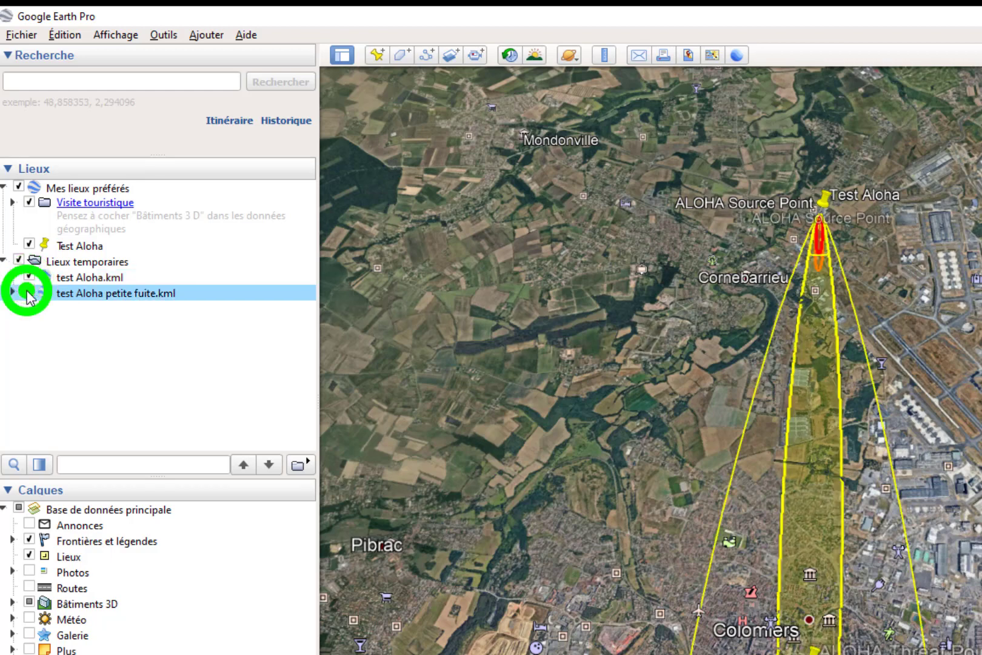
{"action": "left_click", "coordinate": [29, 277]}
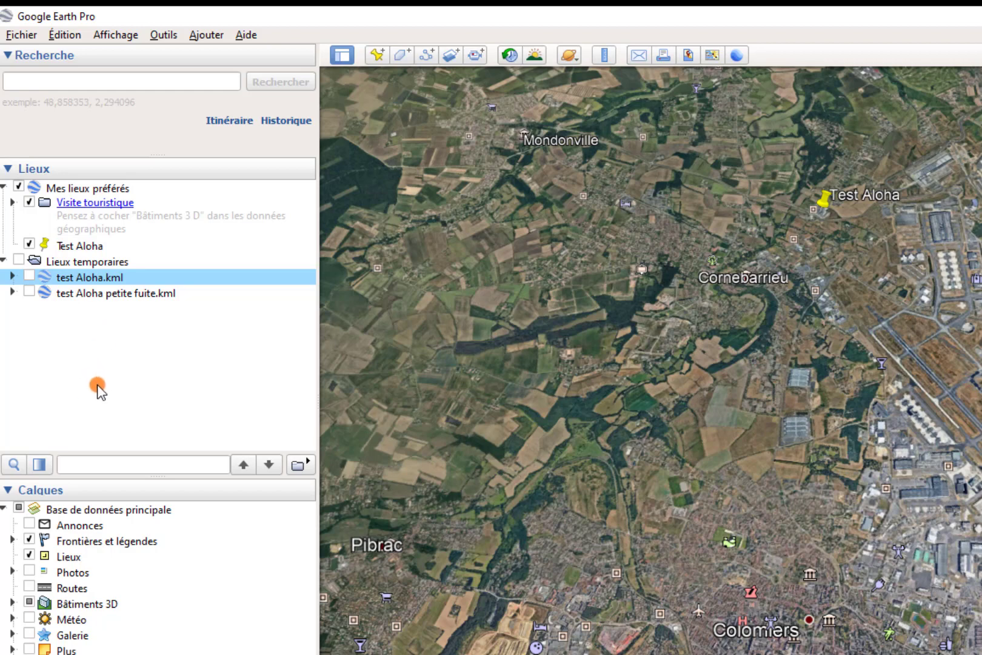
Show the test Aloha.kml plume alone, replace it with test Aloha petite fuite.kml, and examine the small-leak plume up close.
{"action": "left_click", "coordinate": [28, 277]}
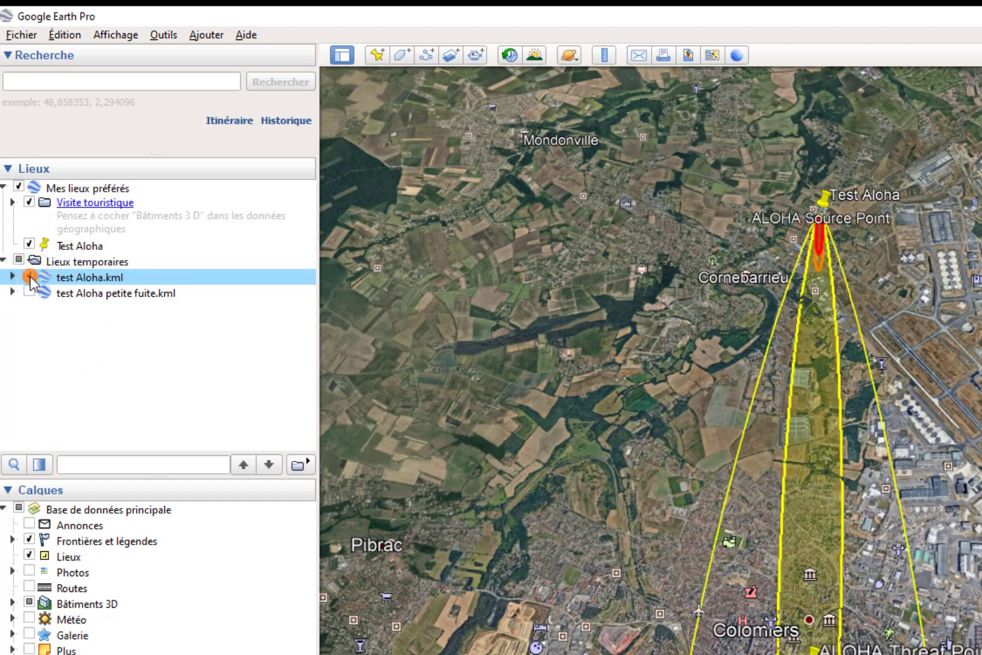
{"action": "left_click", "coordinate": [28, 277]}
{"action": "left_click", "coordinate": [27, 293]}
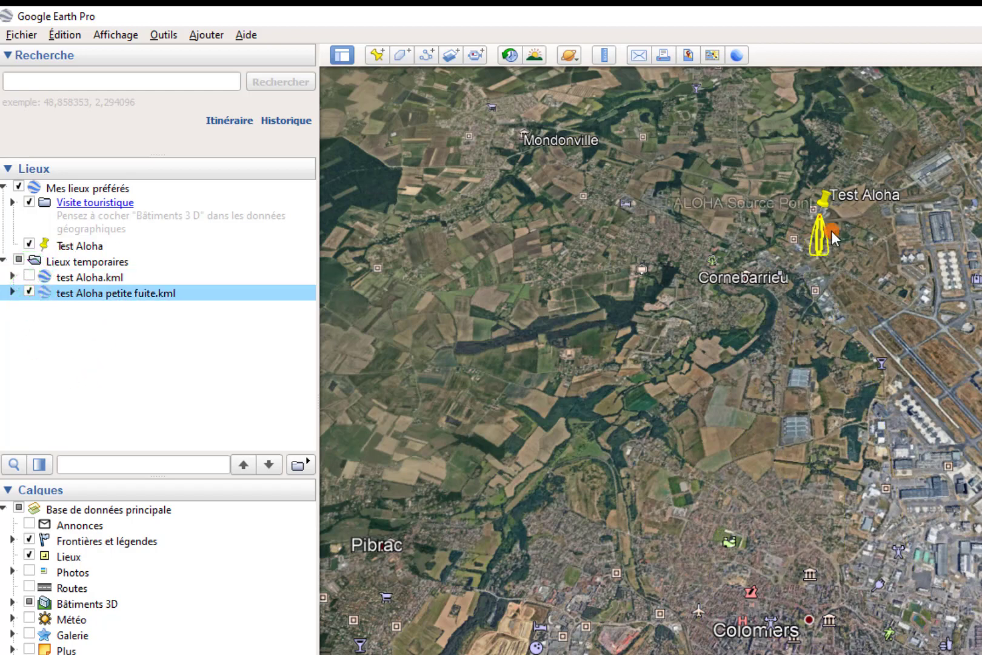
{"action": "scroll", "coordinate": [831, 231], "scroll_direction": "up", "scroll_amount": 5}
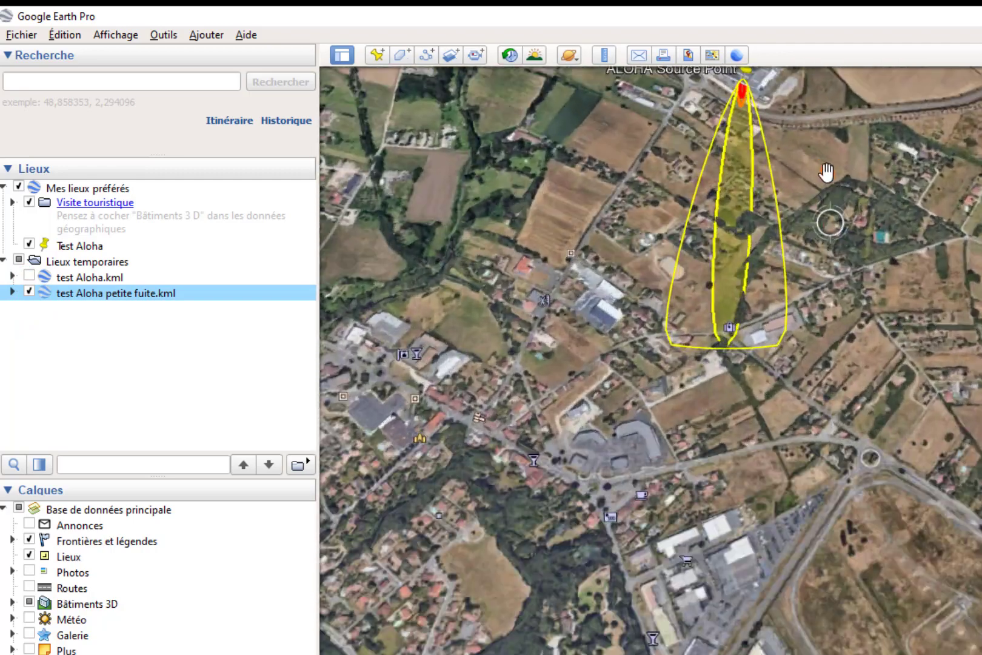
{"action": "left_click_drag", "start_coordinate": [826, 175], "coordinate": [898, 381]}
{"action": "scroll", "coordinate": [890, 325], "scroll_direction": "up", "scroll_amount": 2}
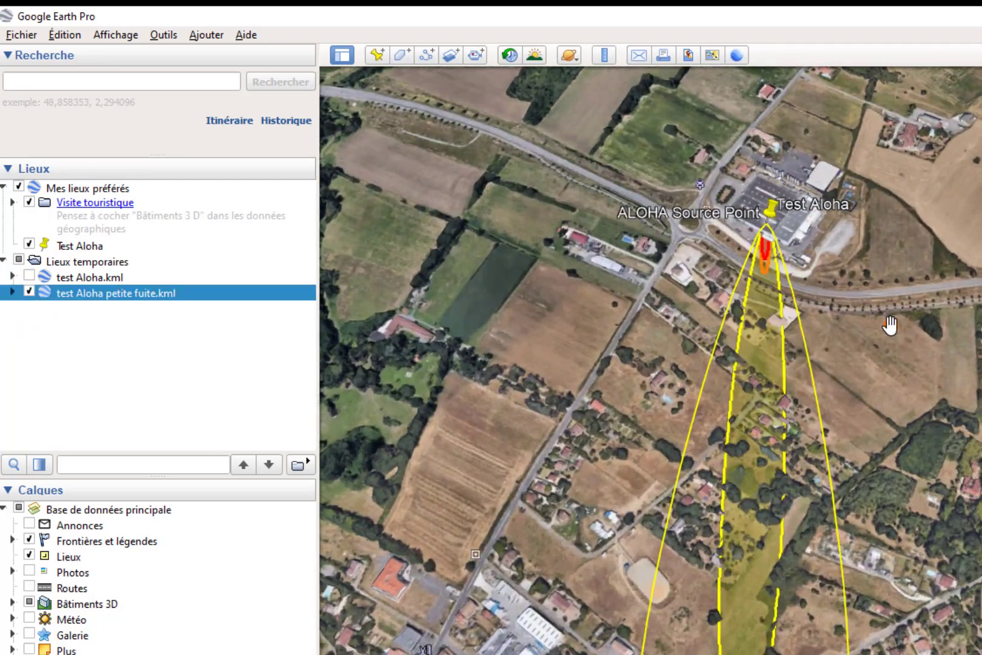
{"action": "scroll", "coordinate": [890, 325], "scroll_direction": "down", "scroll_amount": 2}
Display test Aloha.kml in place of the small-leak plume at the same close view, and restore only test Aloha petite fuite.kml.
{"action": "left_click", "coordinate": [29, 276]}
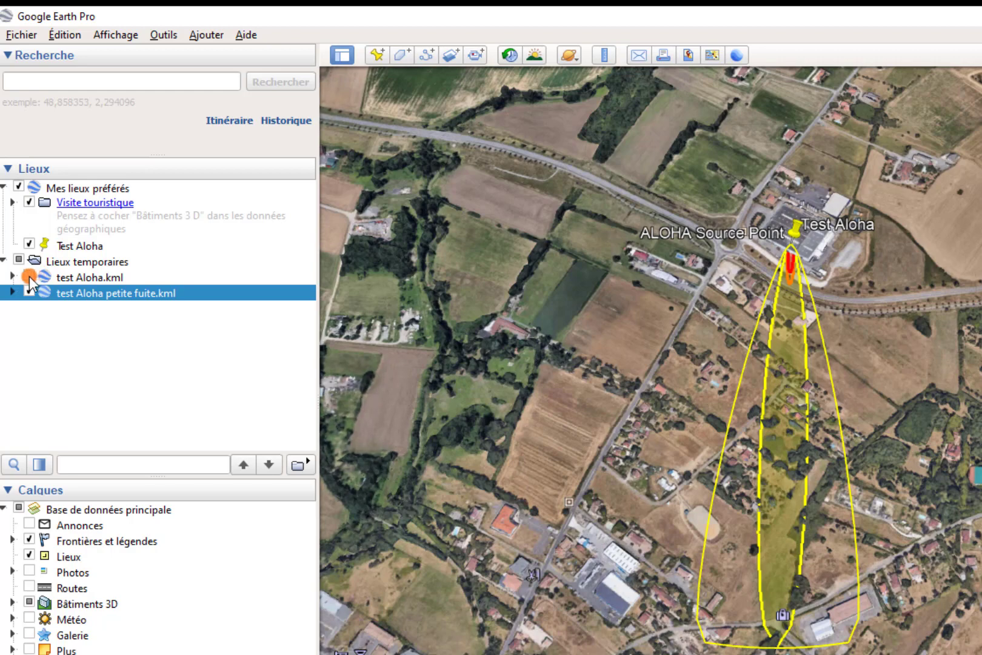
{"action": "left_click", "coordinate": [30, 292]}
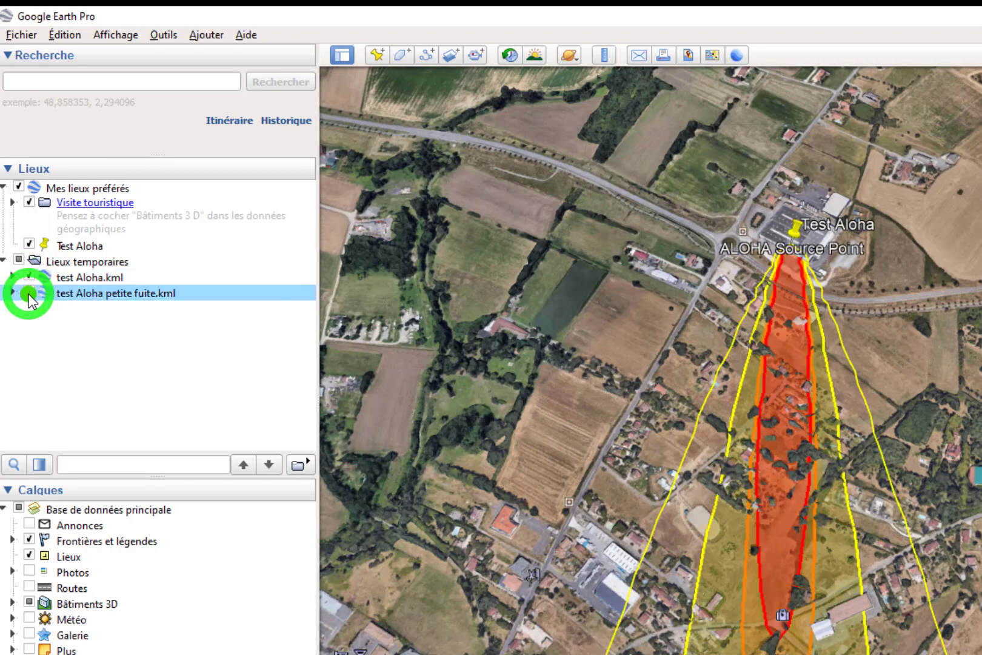
{"action": "left_click", "coordinate": [29, 278]}
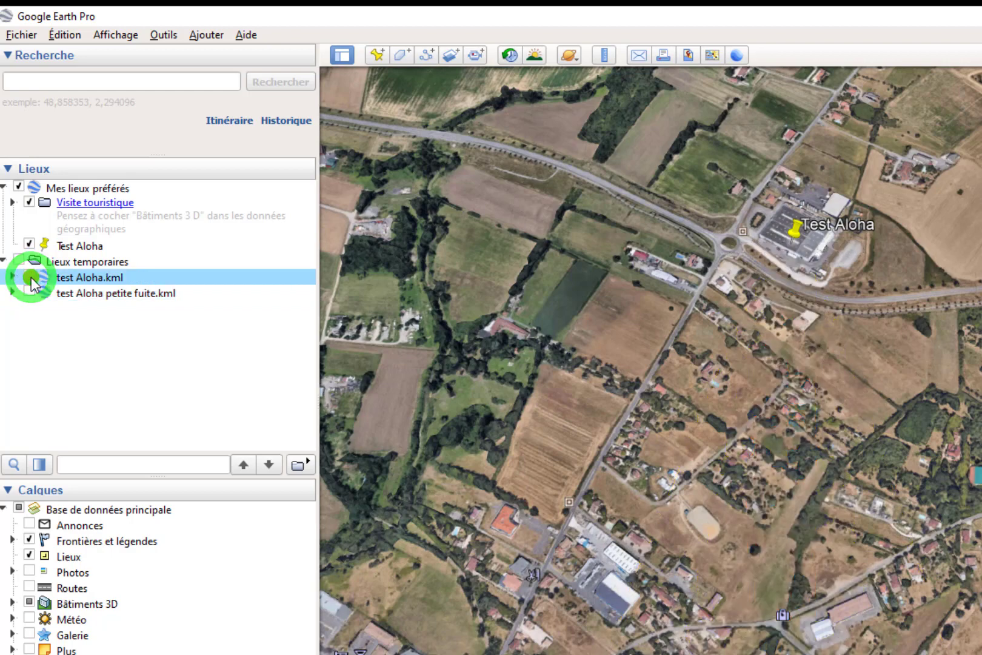
{"action": "left_click", "coordinate": [30, 278]}
{"action": "left_click", "coordinate": [29, 293]}
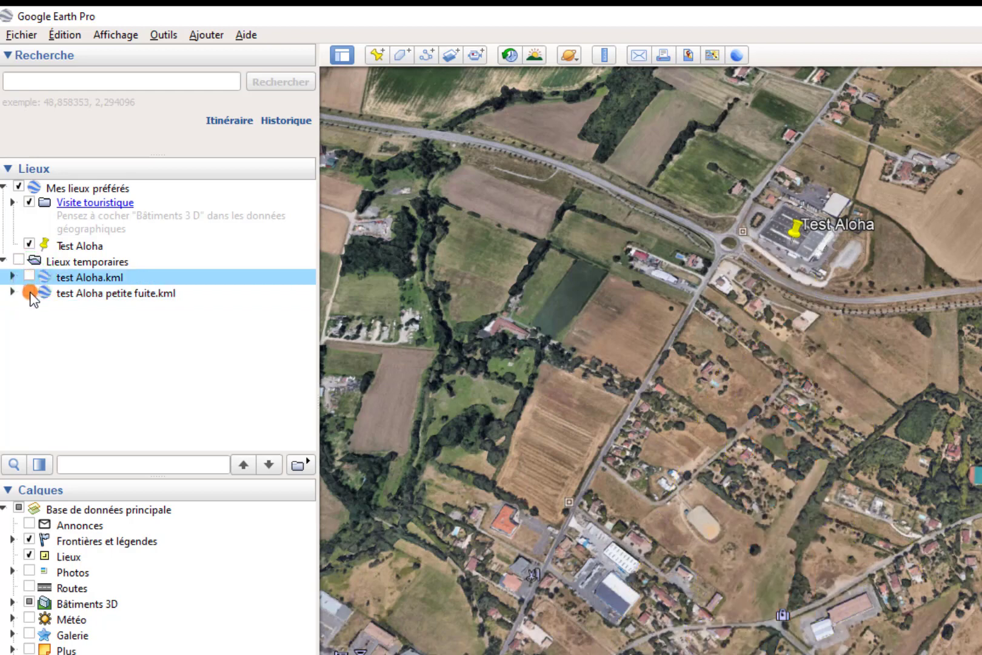
{"action": "left_click", "coordinate": [30, 293]}
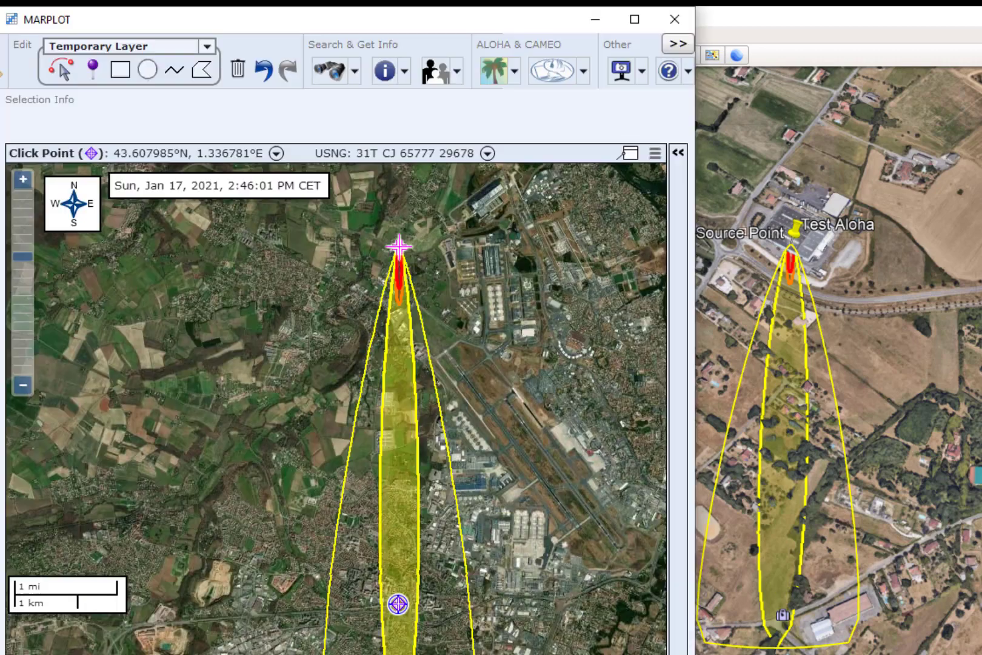
Switch to MARPLOT and maximize its map window.
{"action": "left_click", "coordinate": [623, 17]}
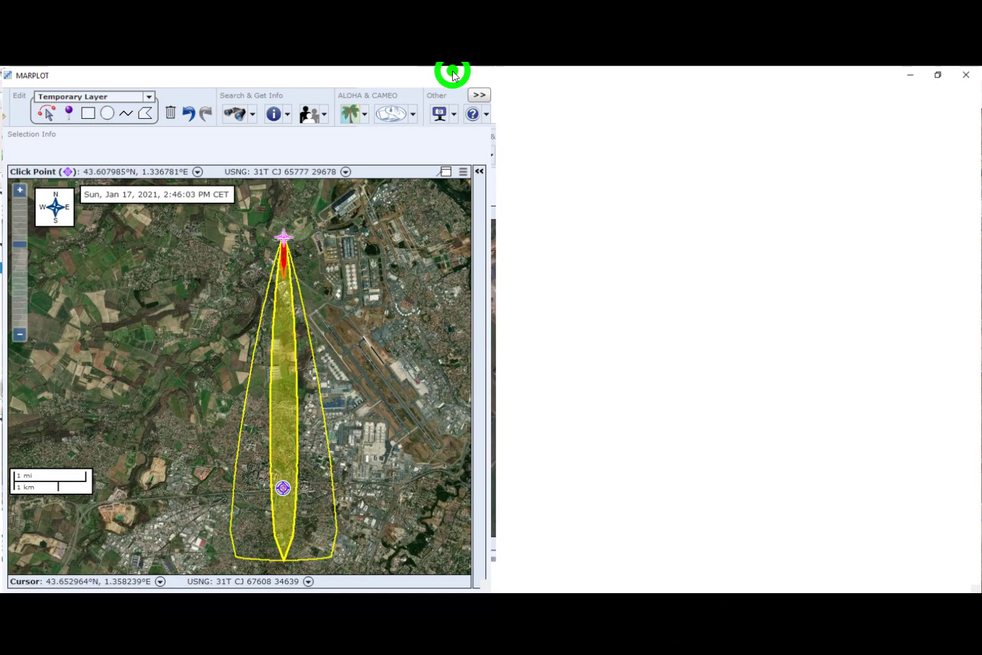
{"action": "double_click", "coordinate": [454, 74]}
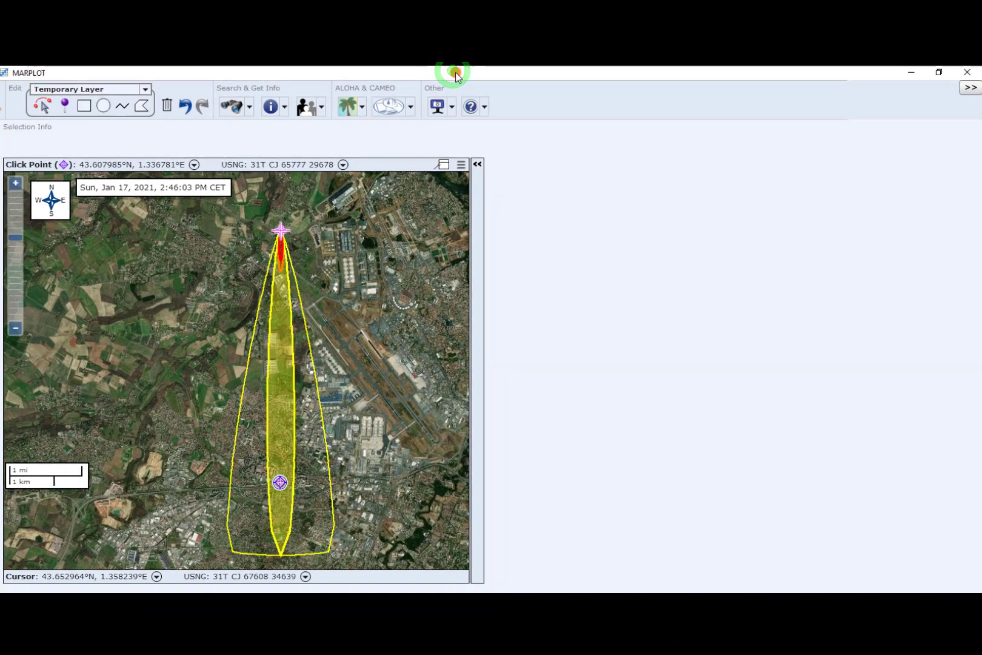